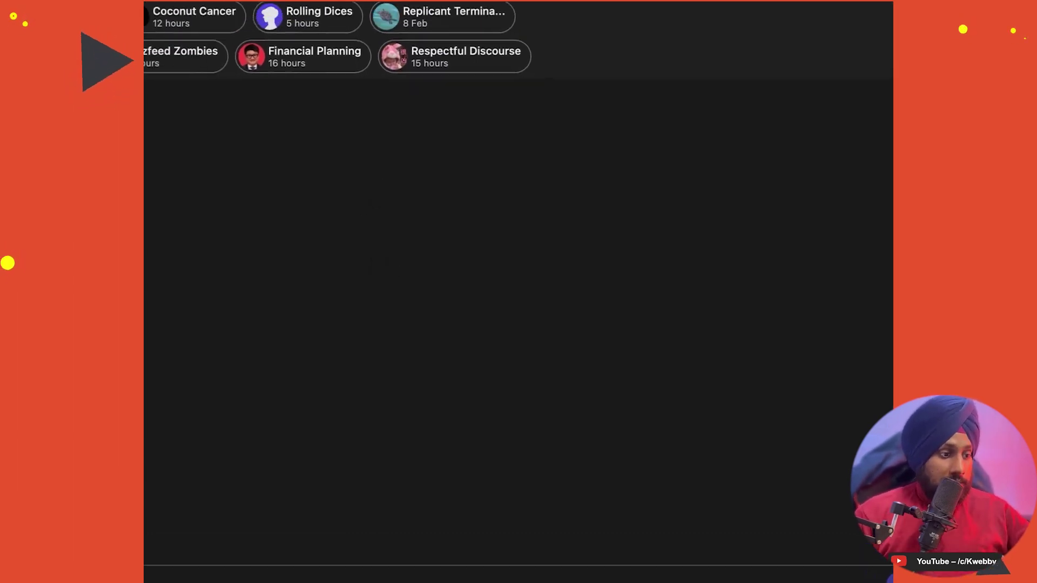
Step: Browse the bot list, viewing the Sage chat and then the Claude chat
click(180, 93)
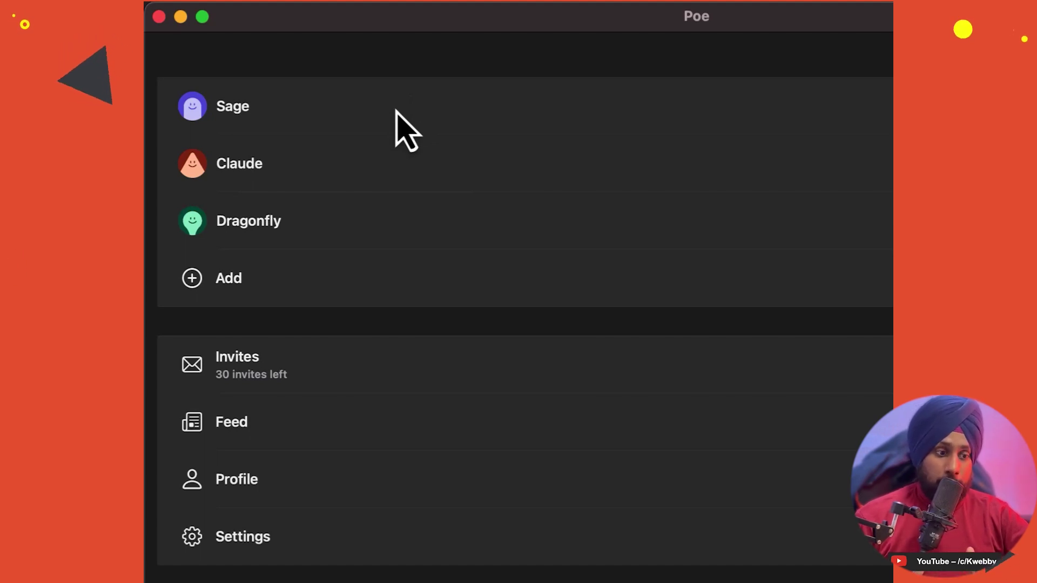
click(397, 114)
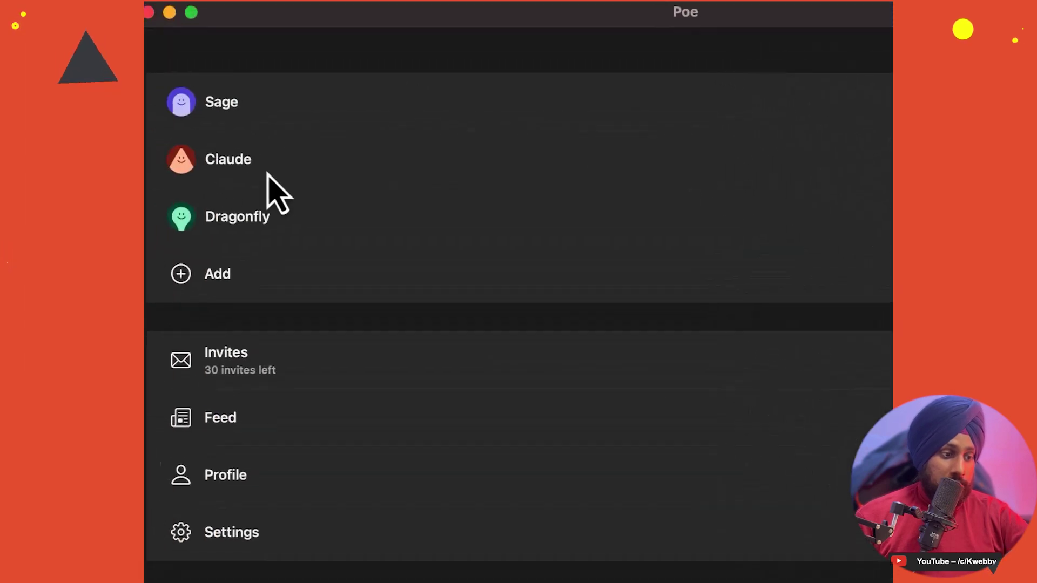
click(267, 168)
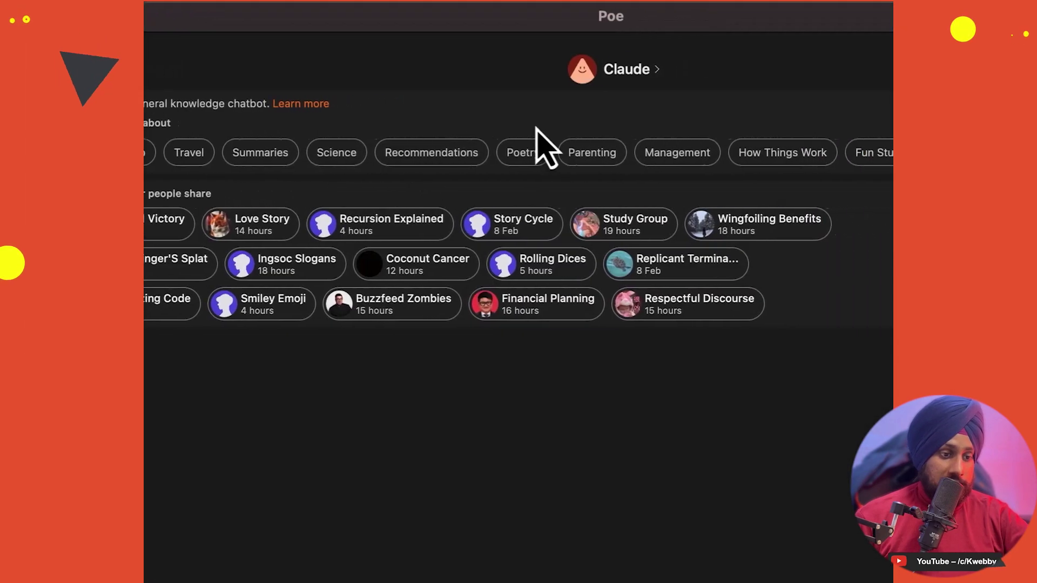
Step: Check Claude's bot details, then bring up the 'Add another bot on Poe' page
click(637, 70)
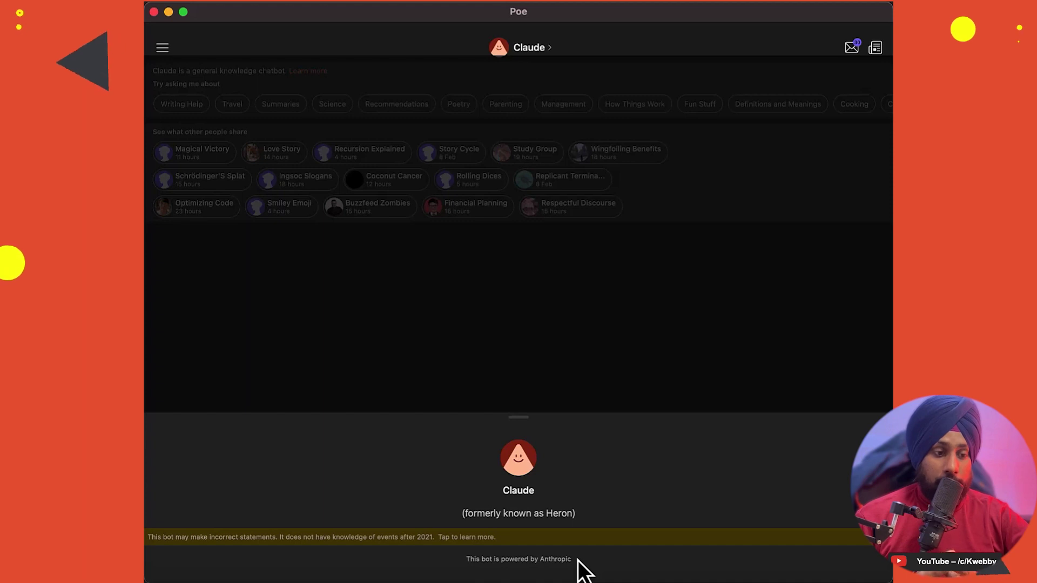
click(494, 354)
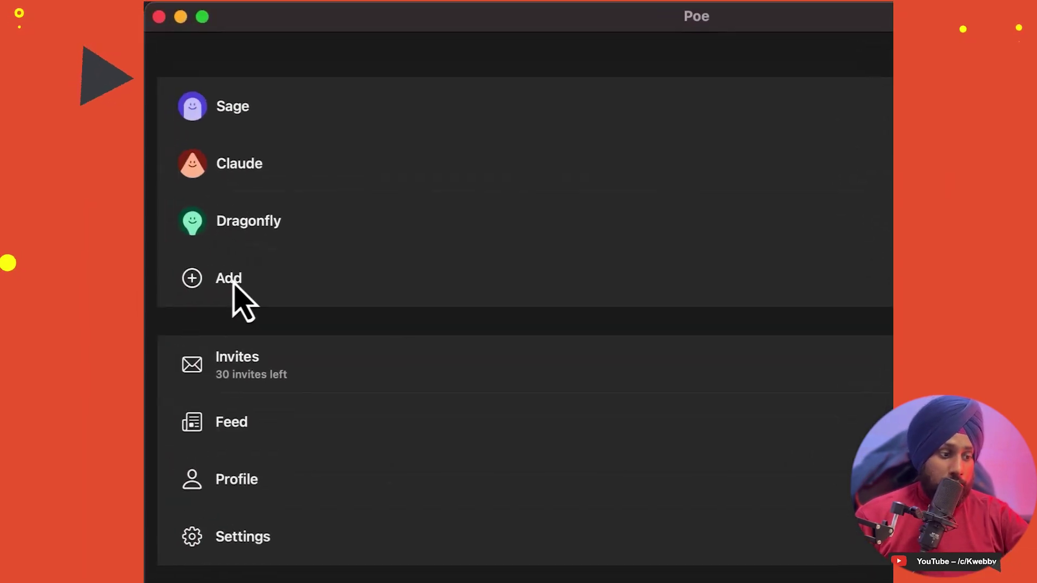
click(231, 281)
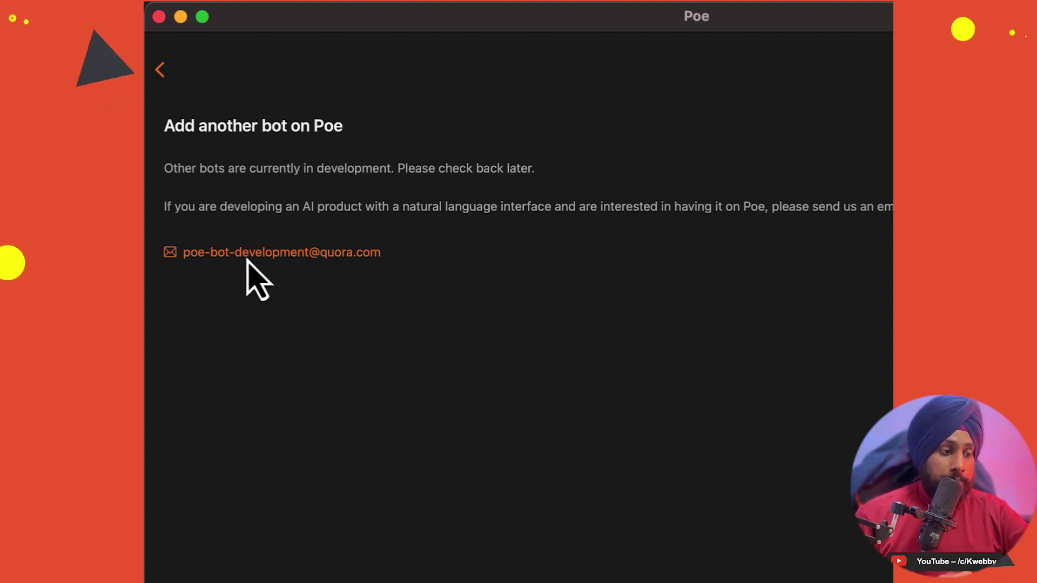
Step: Return from the add-bot page to Claude's chat, glancing at its info sheet
click(164, 70)
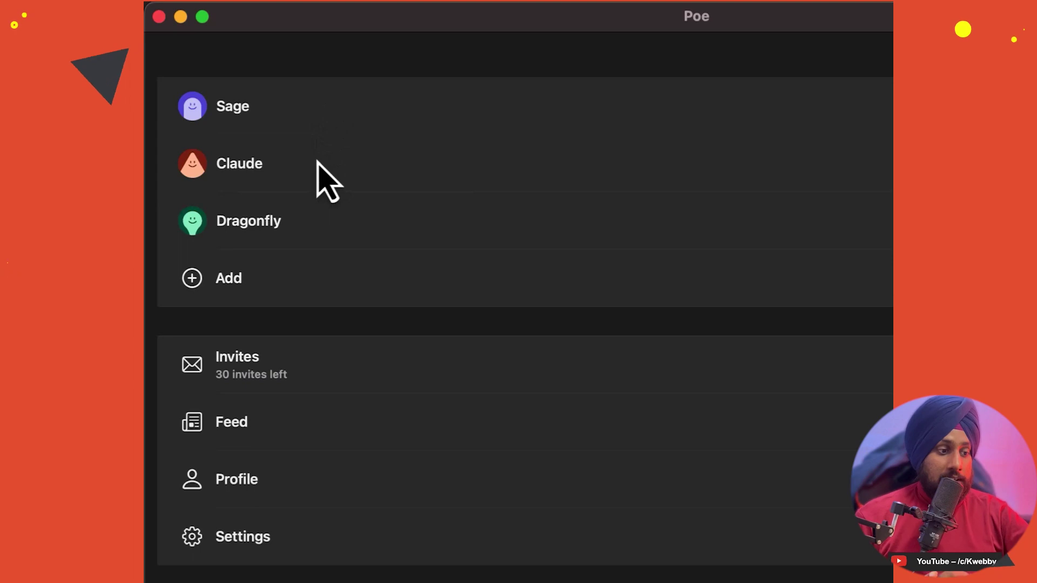
click(302, 174)
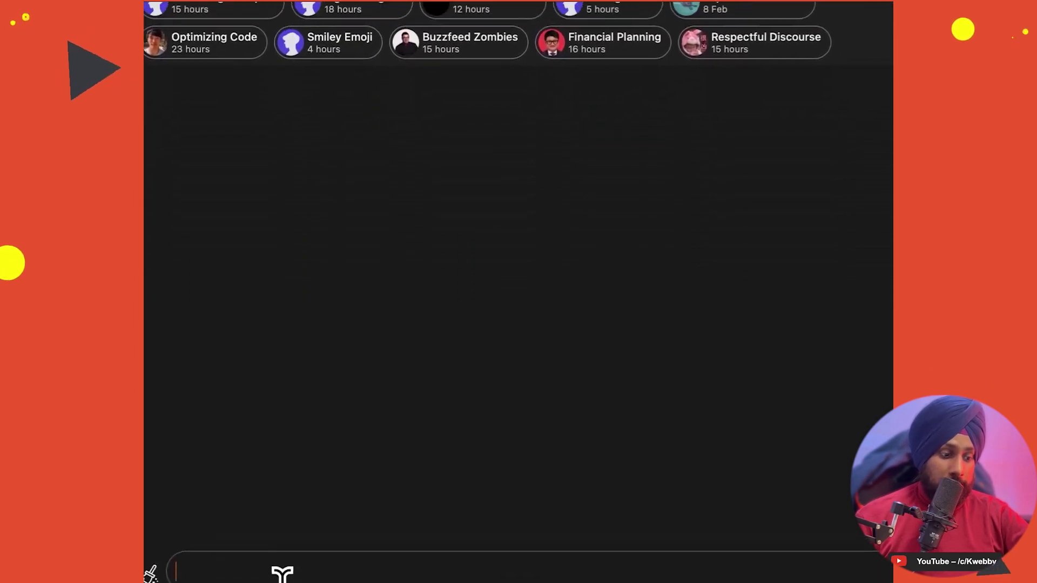
click(348, 80)
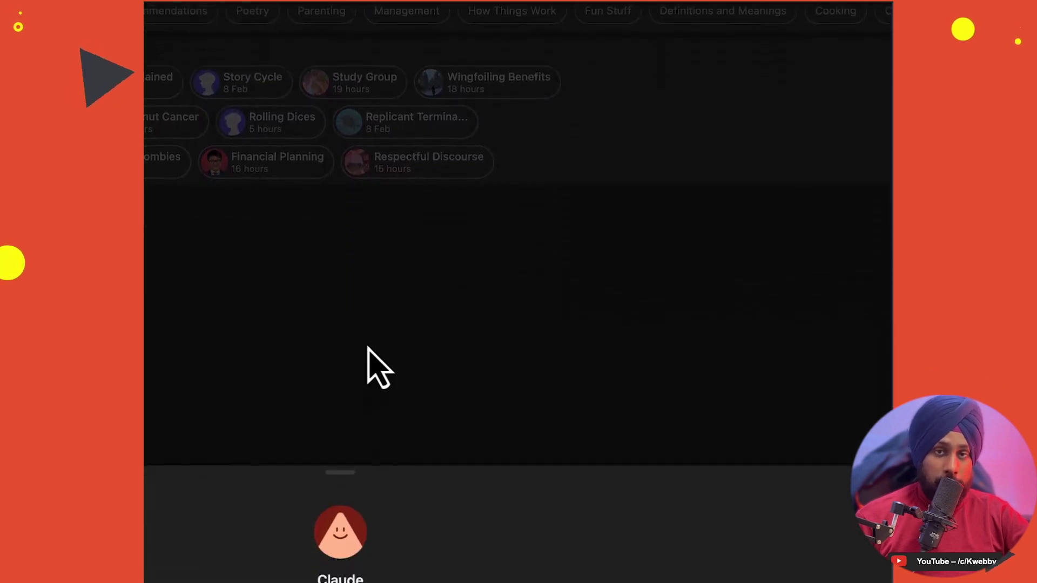
click(365, 346)
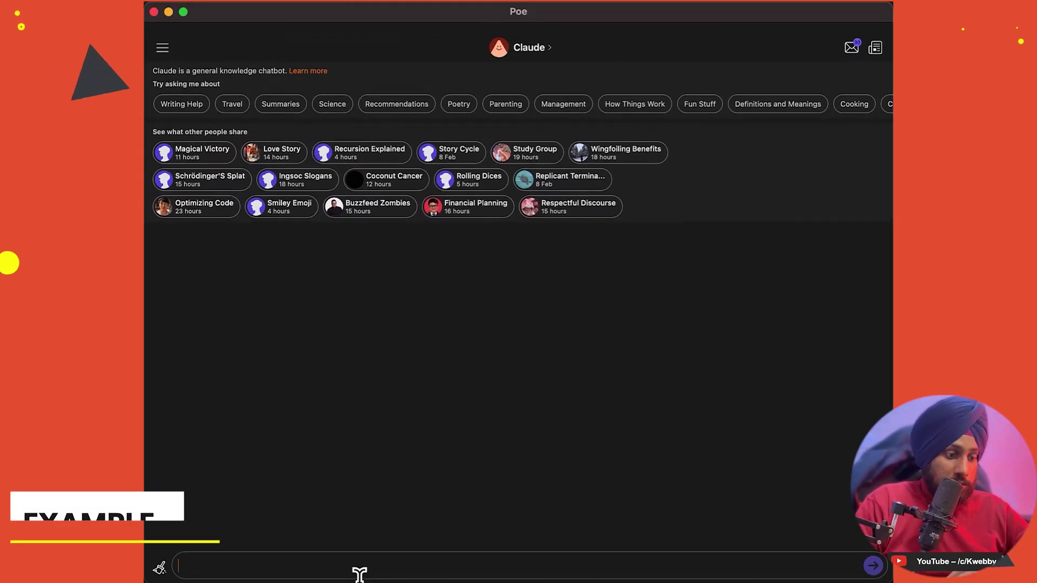
Step: Send Claude 'Fun fact about new york', peek at Dragonfly, then return to Claude's answer
text(Fun f)
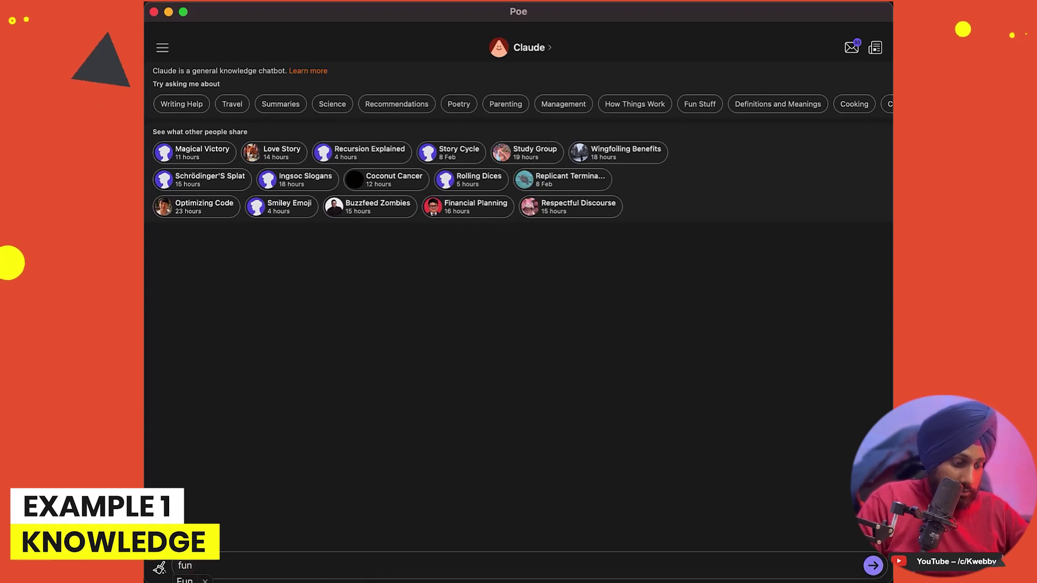
text(act about )
text(new york)
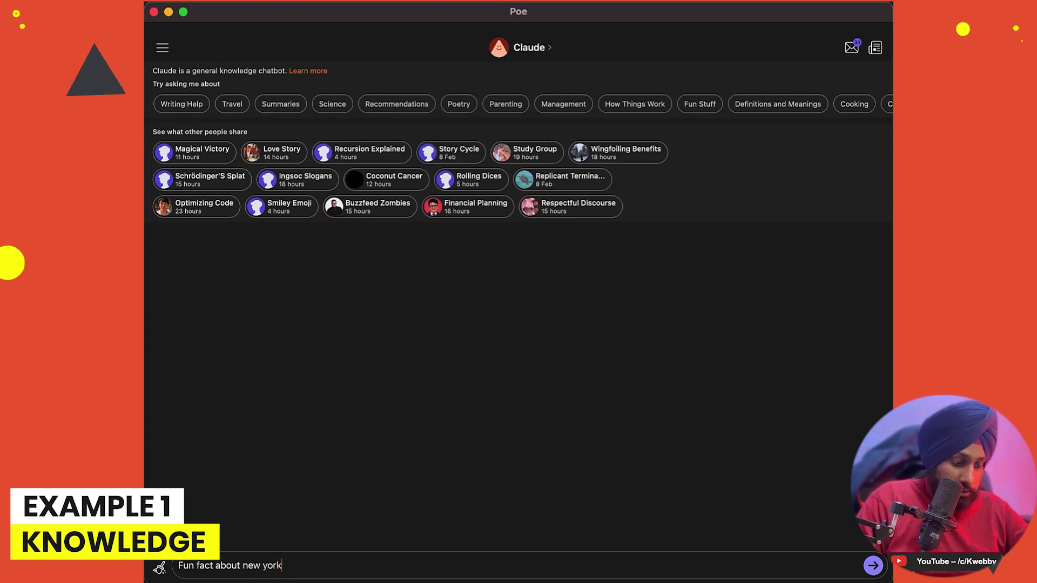
key(Return)
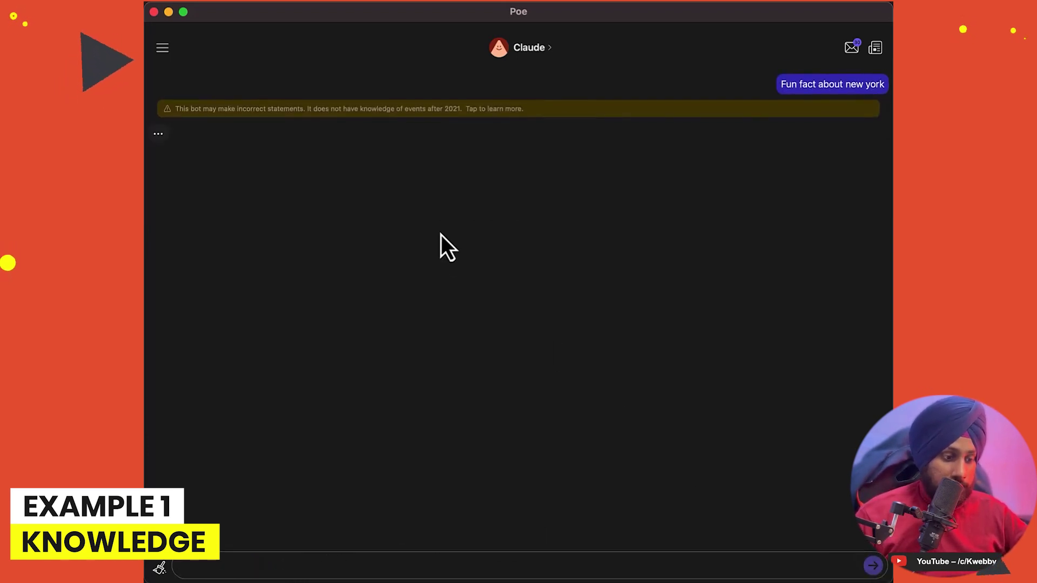
click(161, 65)
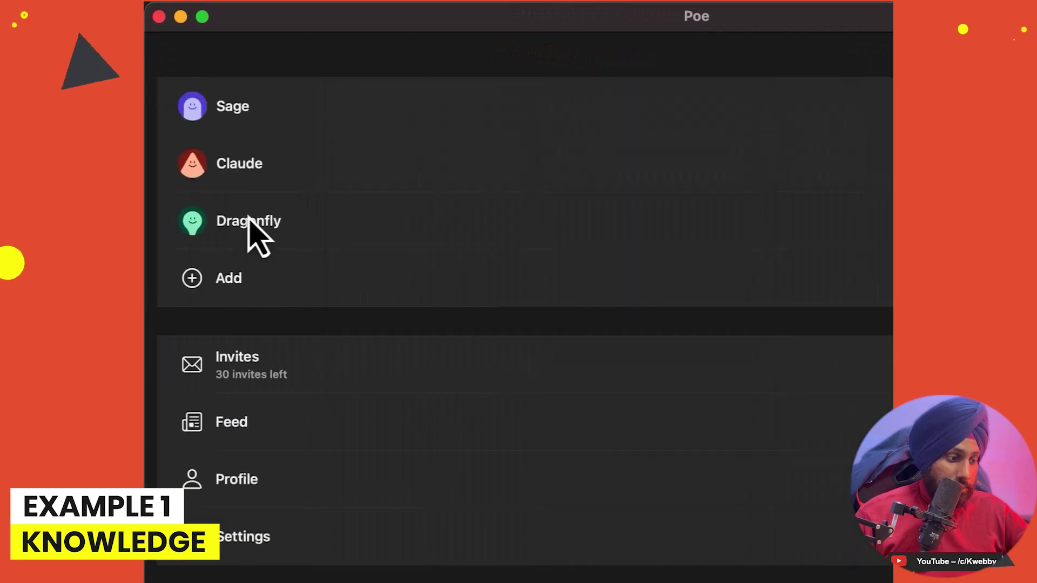
click(263, 227)
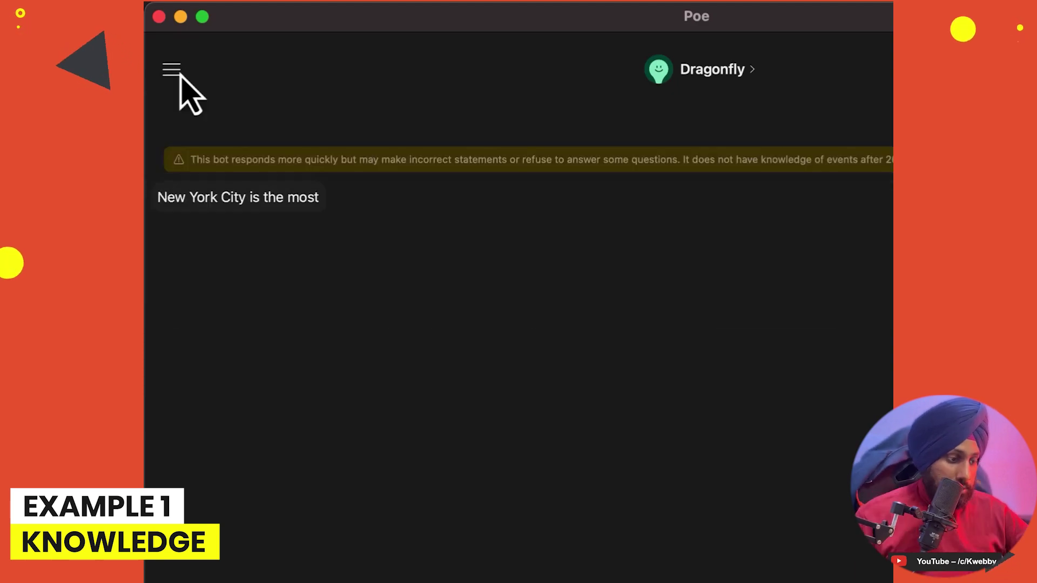
click(177, 76)
click(314, 170)
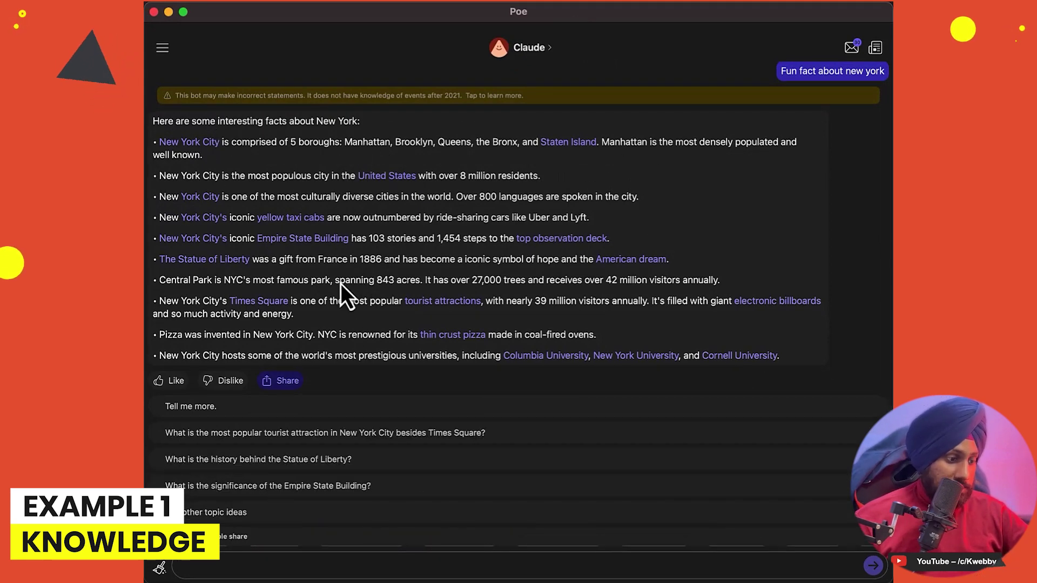
Step: Ask Claude 'Tell me more about Empire State Building.' via the link in its facts list
scroll(349, 319, down, 2)
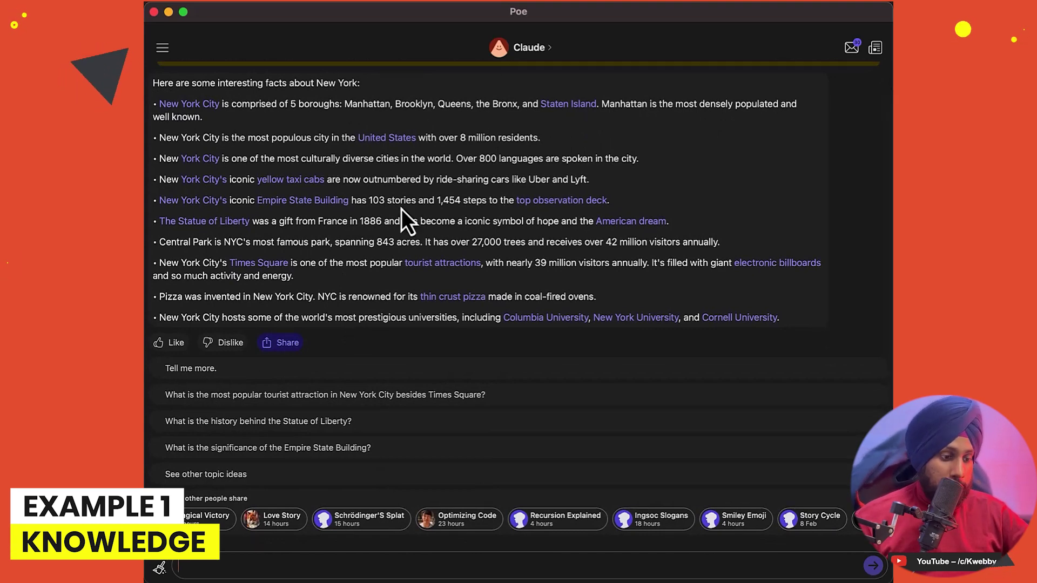
scroll(406, 242, up, 1)
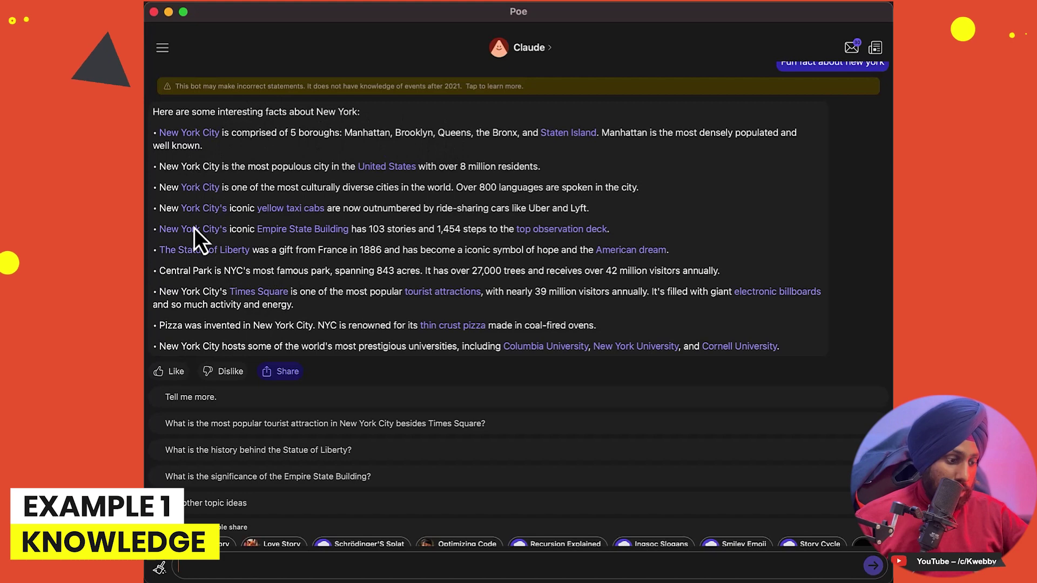
scroll(297, 243, down, 1)
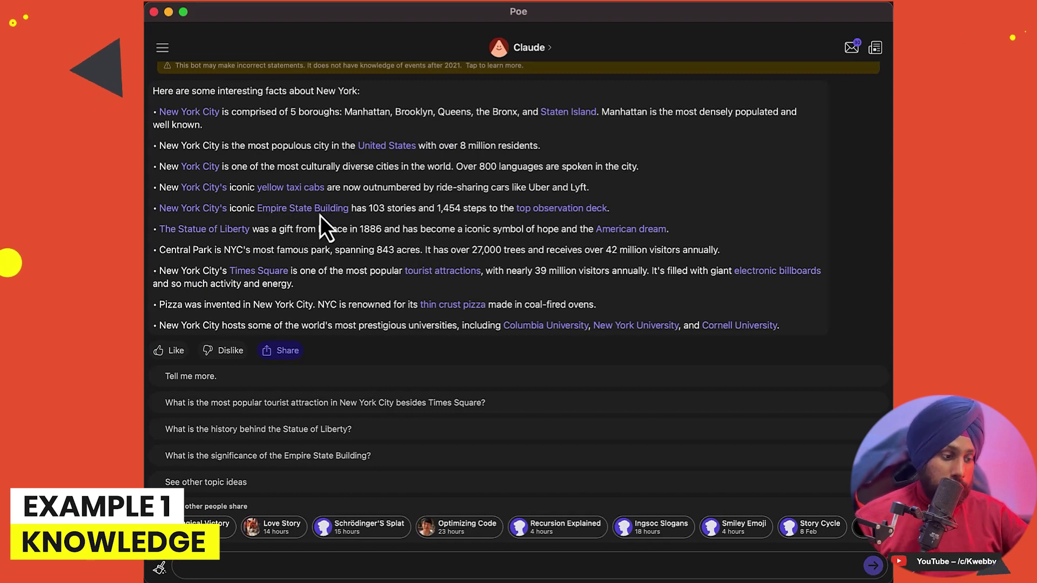
click(285, 212)
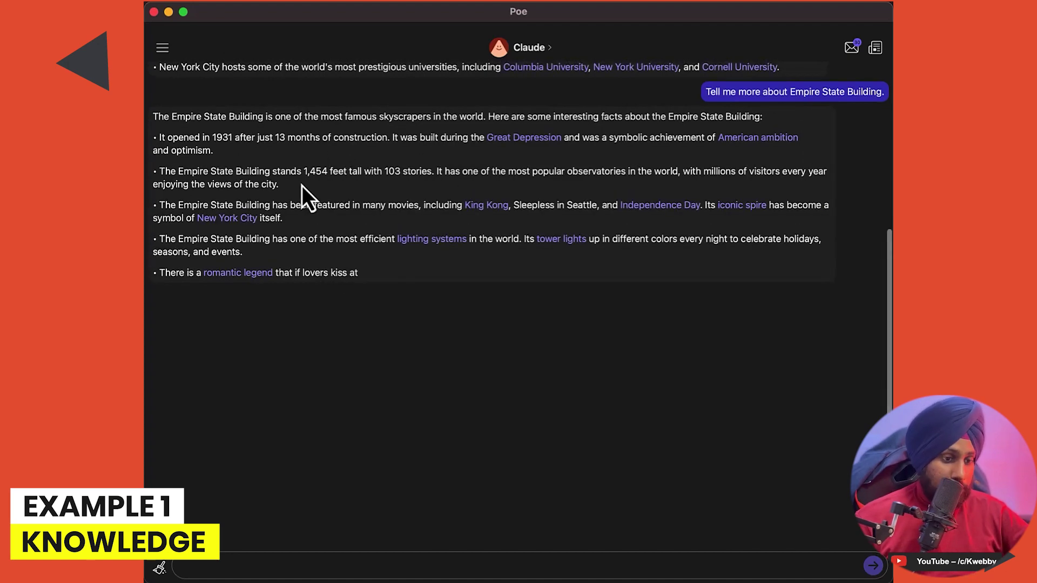
scroll(302, 186, up, 5)
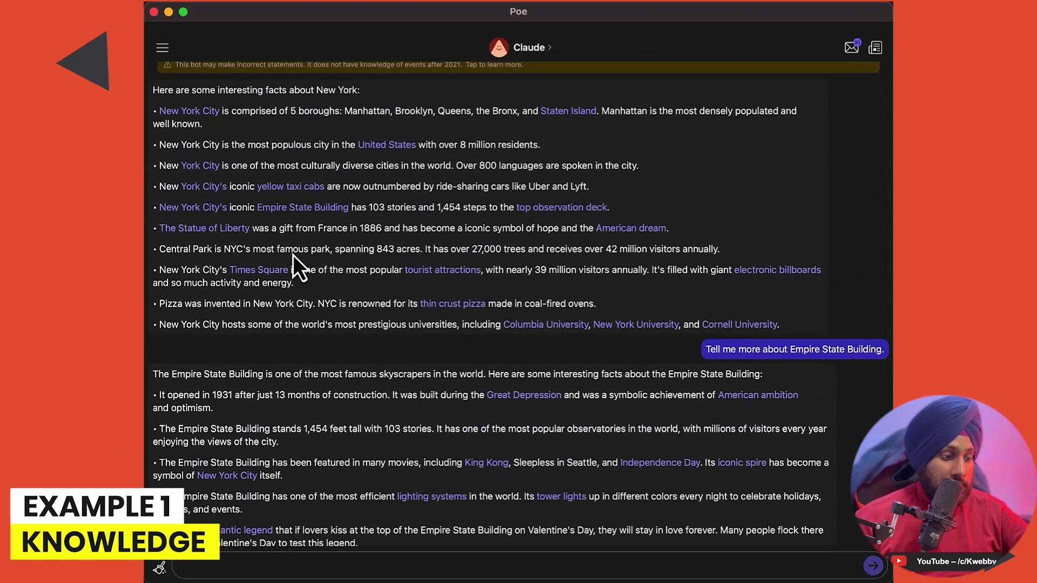
scroll(296, 254, down, 5)
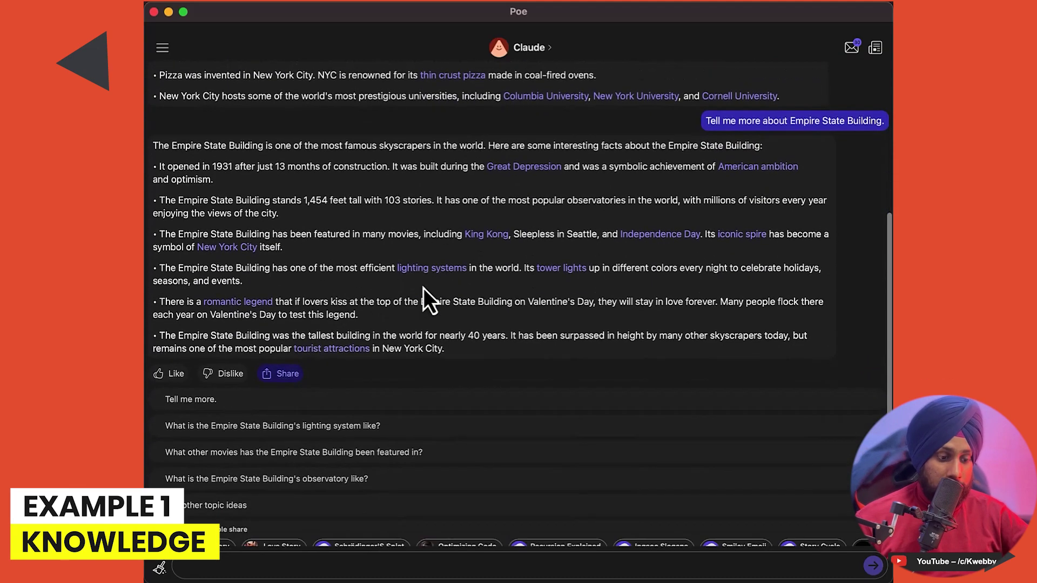
Step: Switch to Dragonfly and send its 'Tell me more.' suggestion about New York
click(529, 47)
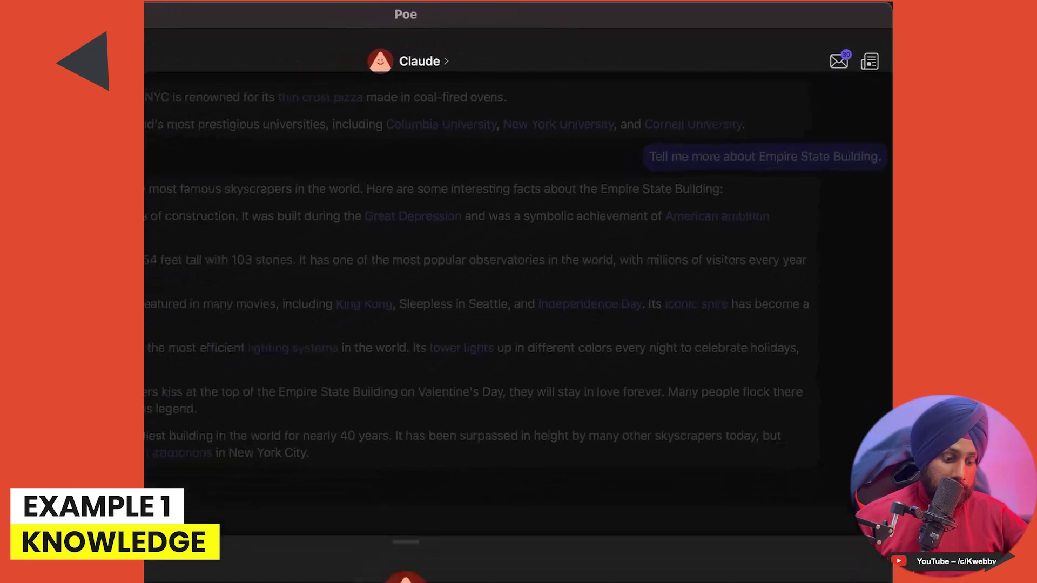
click(403, 330)
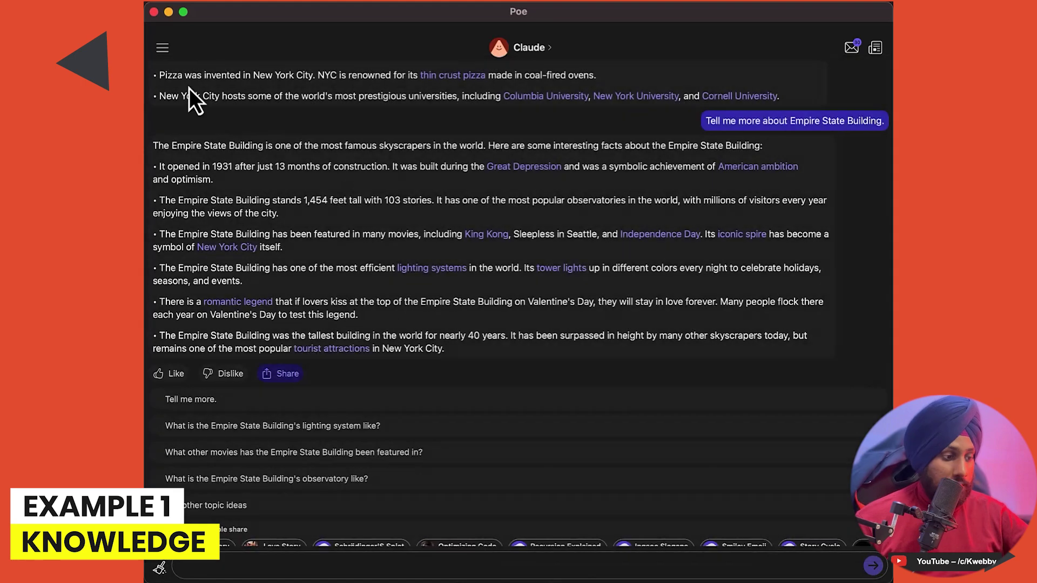
click(162, 49)
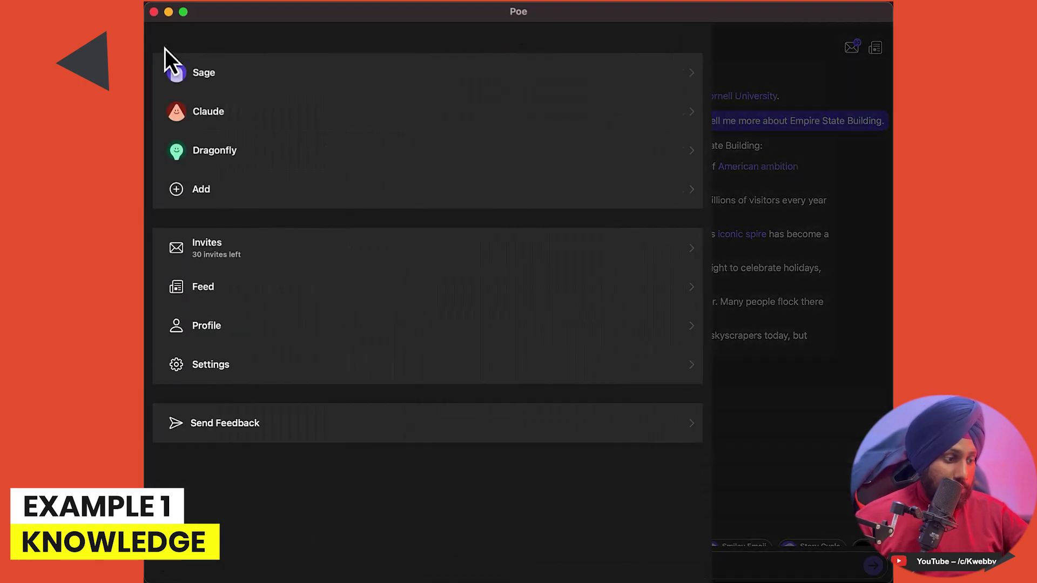
click(258, 161)
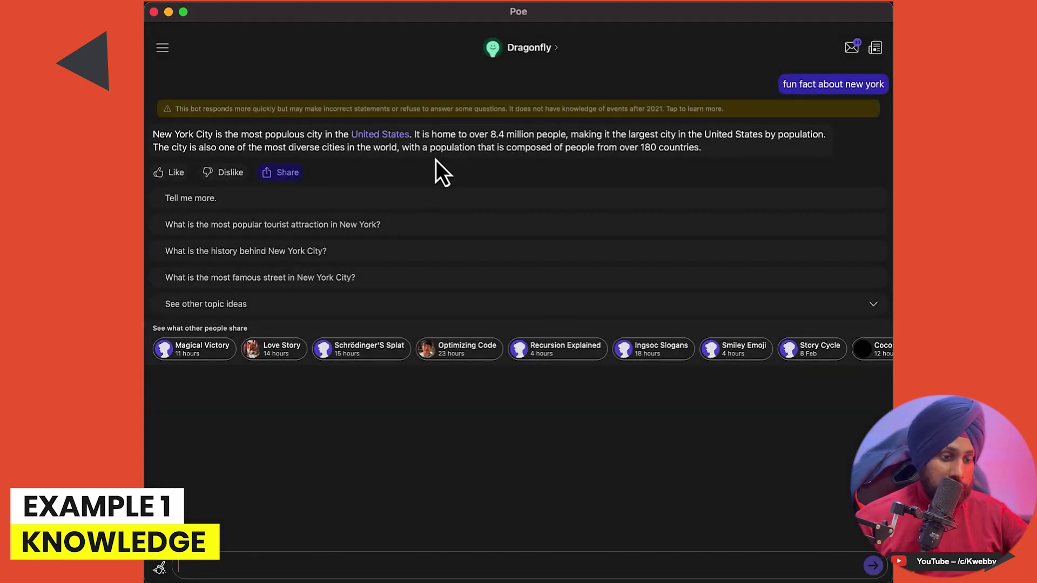
scroll(430, 157, down, 2)
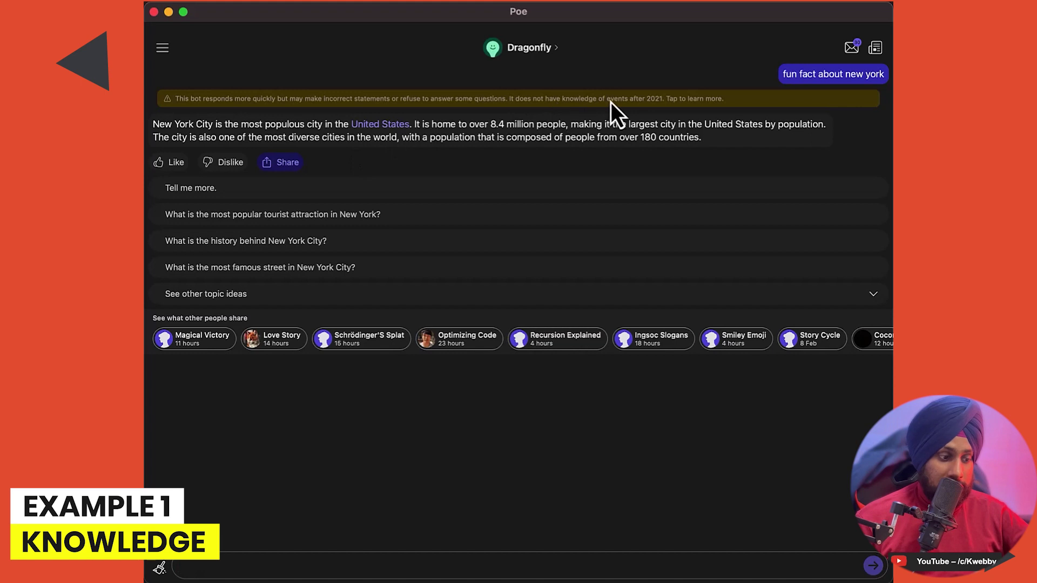
click(214, 183)
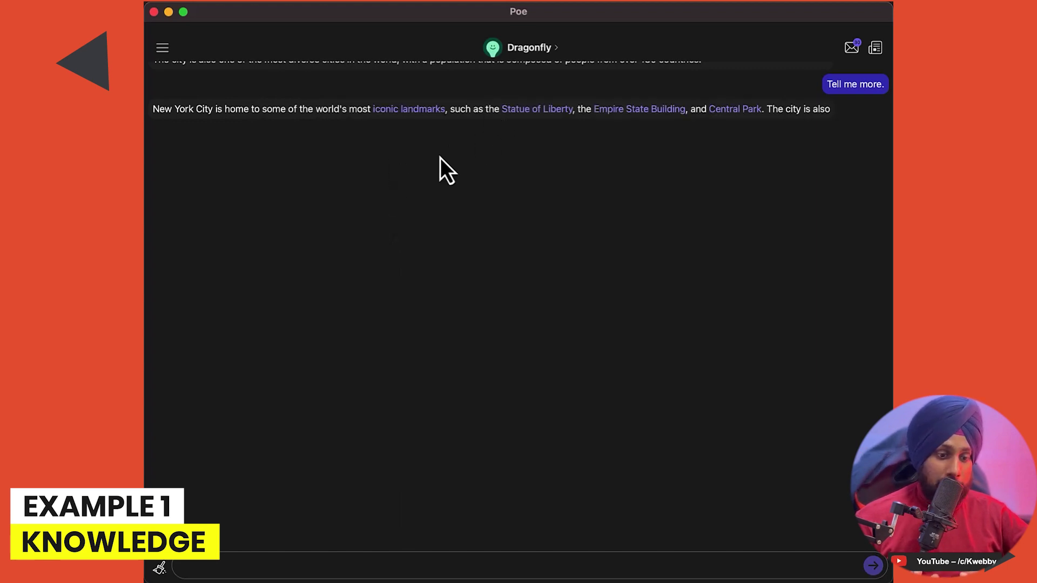
Step: Switch to Claude and read through its Empire State Building reply
click(161, 49)
click(245, 114)
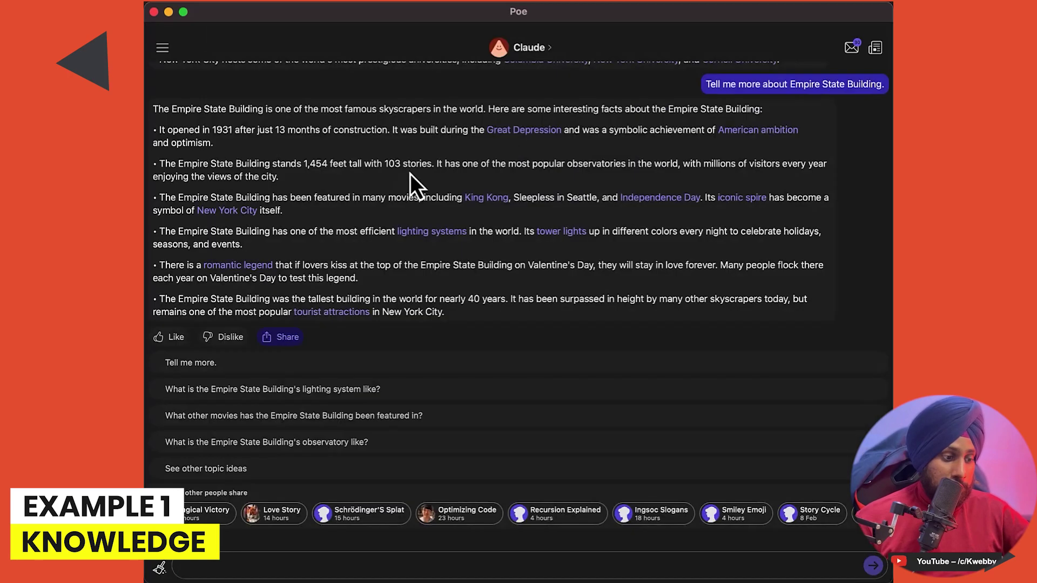
scroll(410, 174, up, 3)
scroll(410, 173, up, 3)
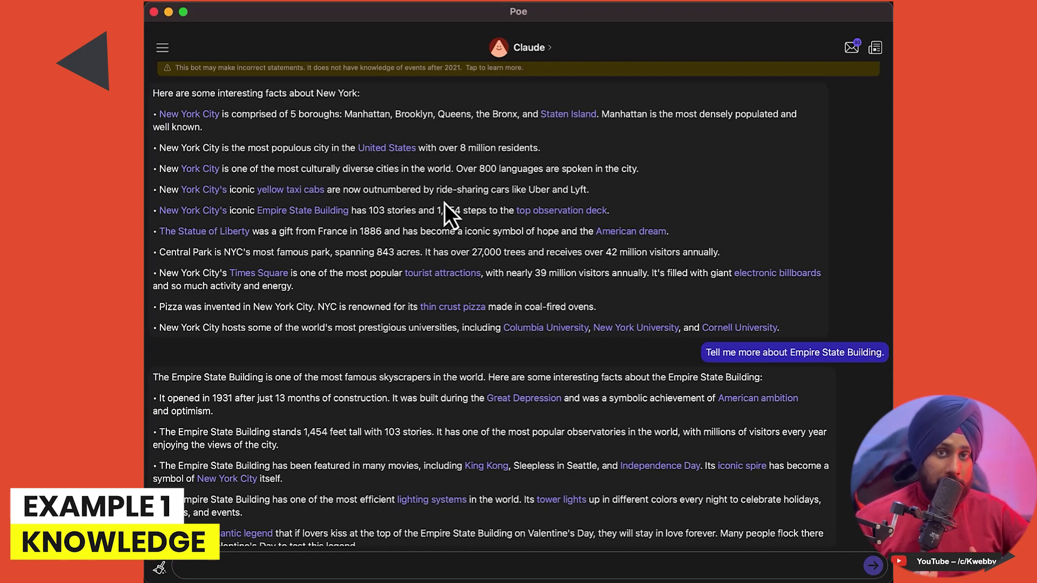
scroll(445, 203, up, 1)
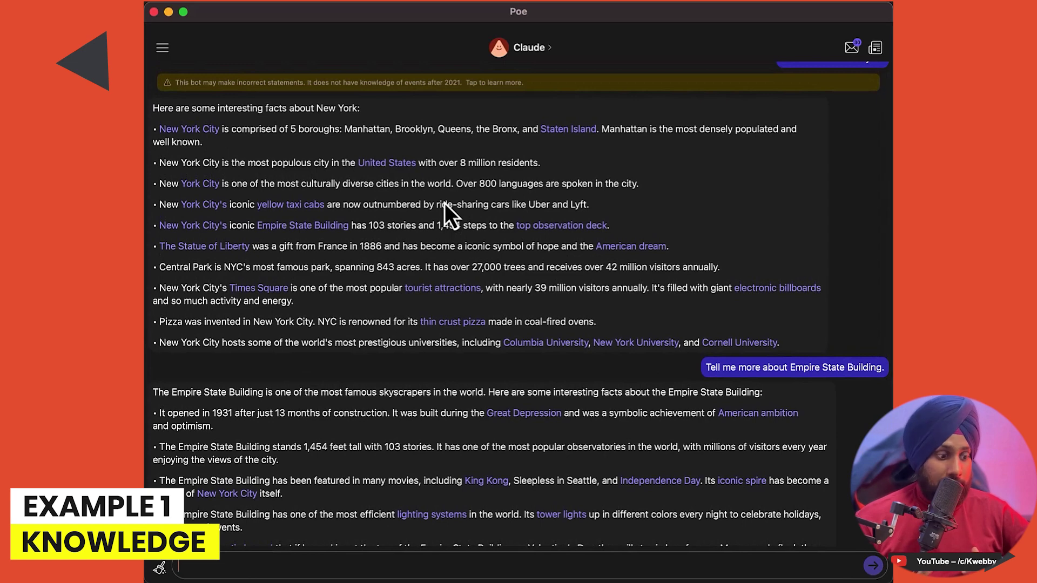
scroll(445, 204, down, 1)
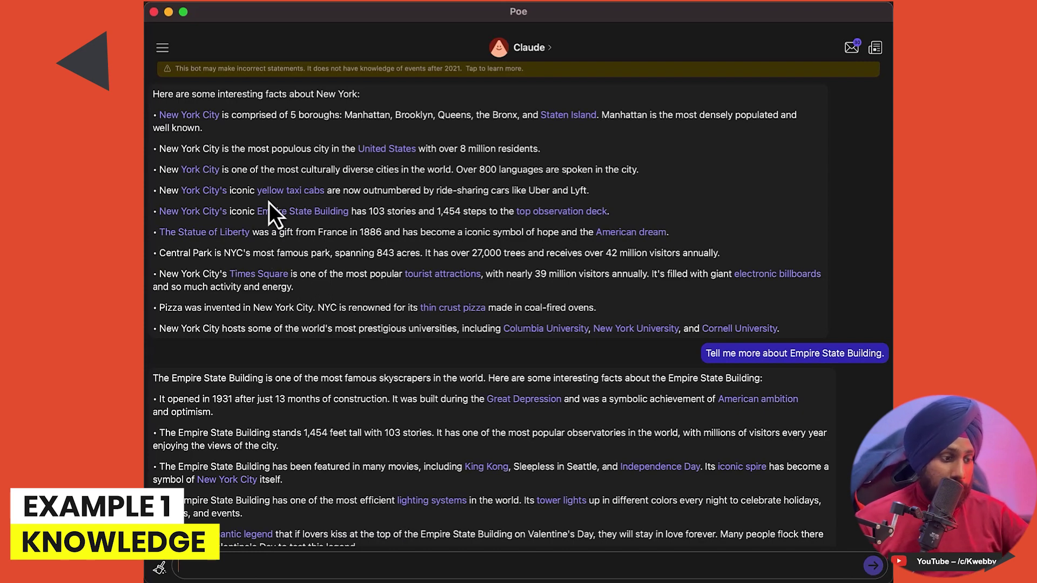
scroll(319, 274, up, 1)
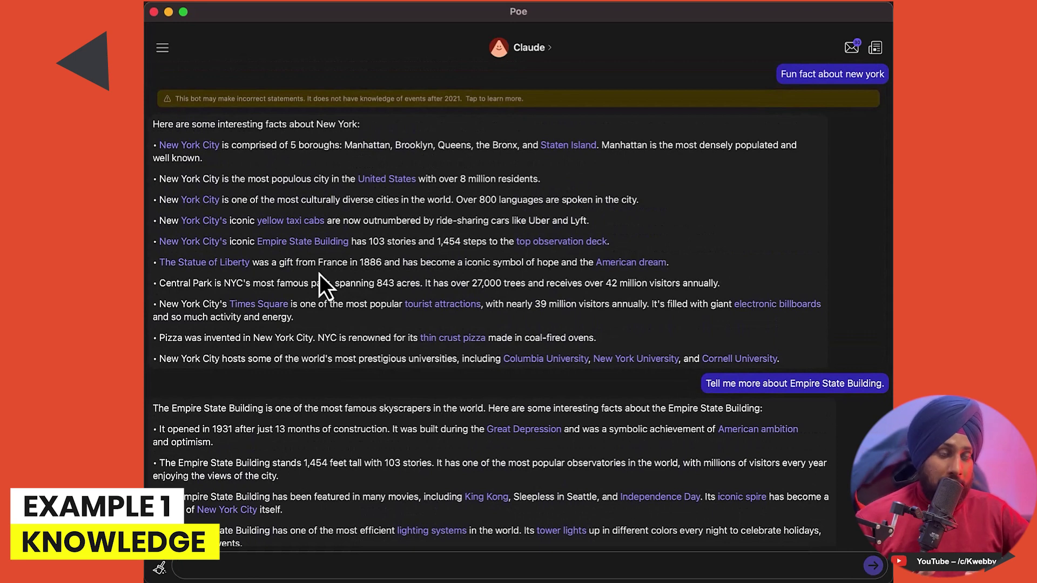
Step: Check Dragonfly's New York landmarks answer, then return to the Claude conversation
click(167, 47)
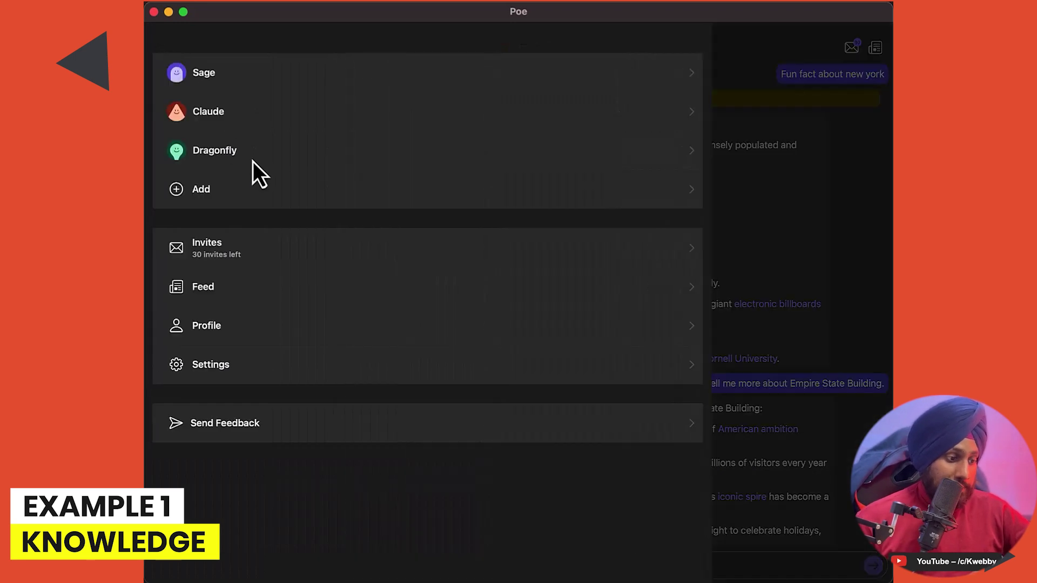
click(254, 159)
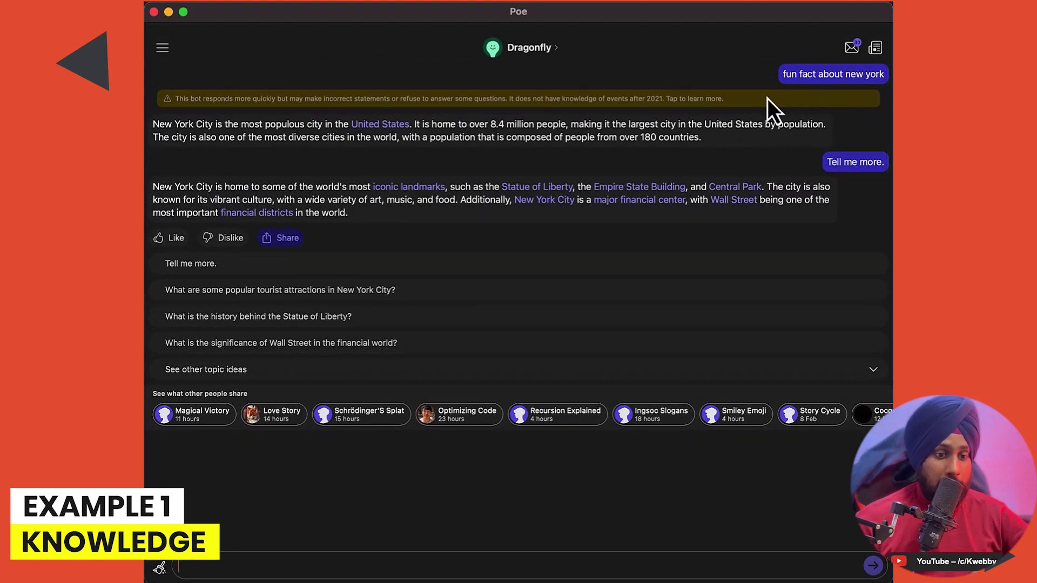
scroll(607, 420, down, 3)
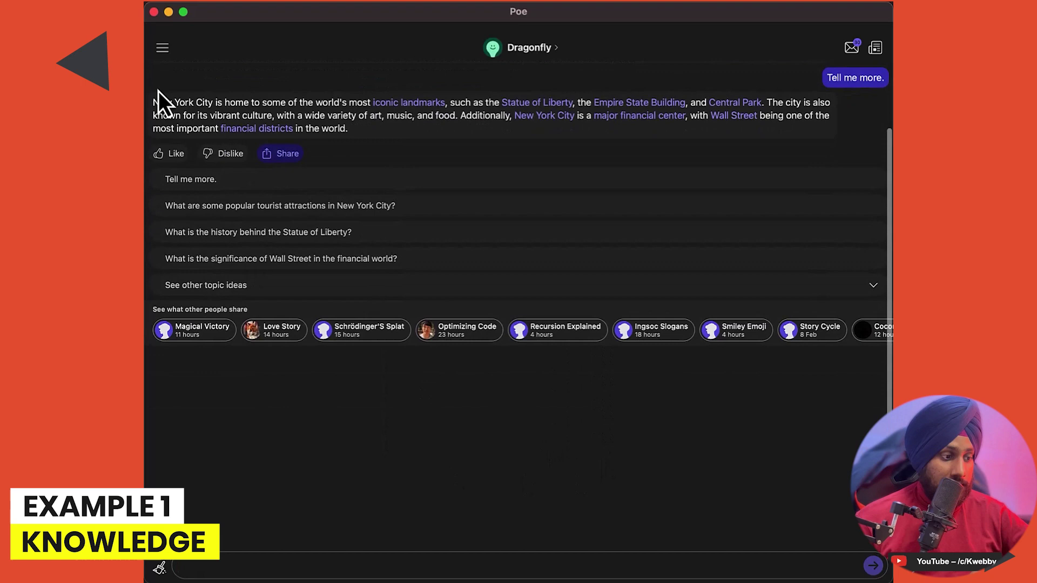
click(163, 48)
click(233, 120)
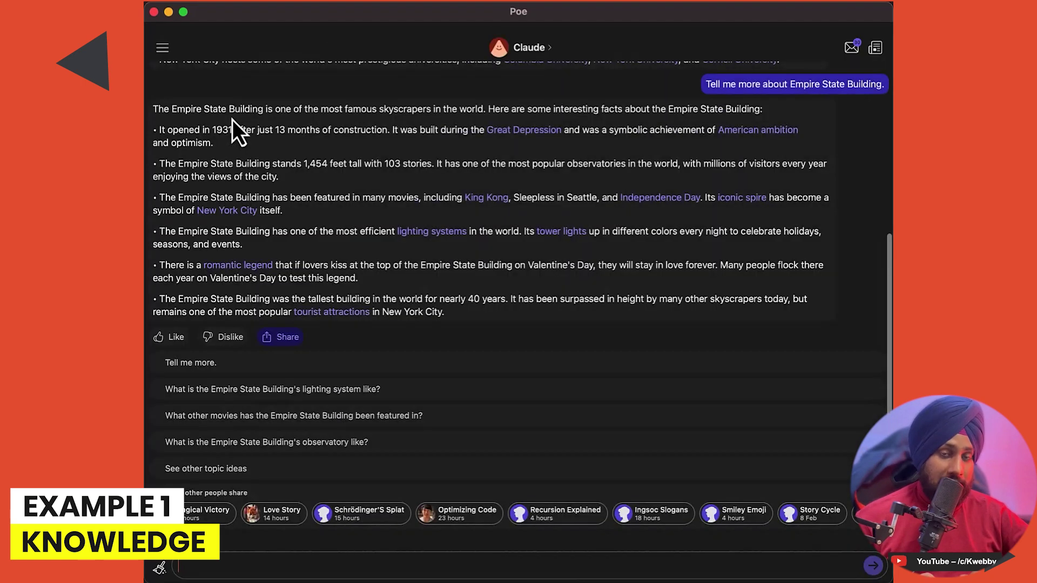
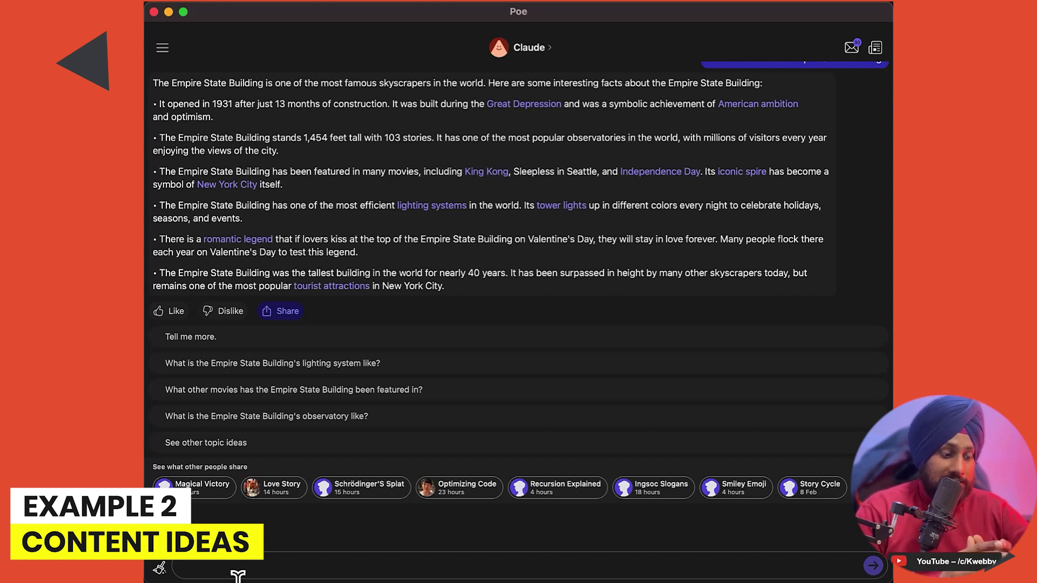
Step: After reading Claude's Empire State Building facts, start the next prompt with 'suggest'
text(suggest)
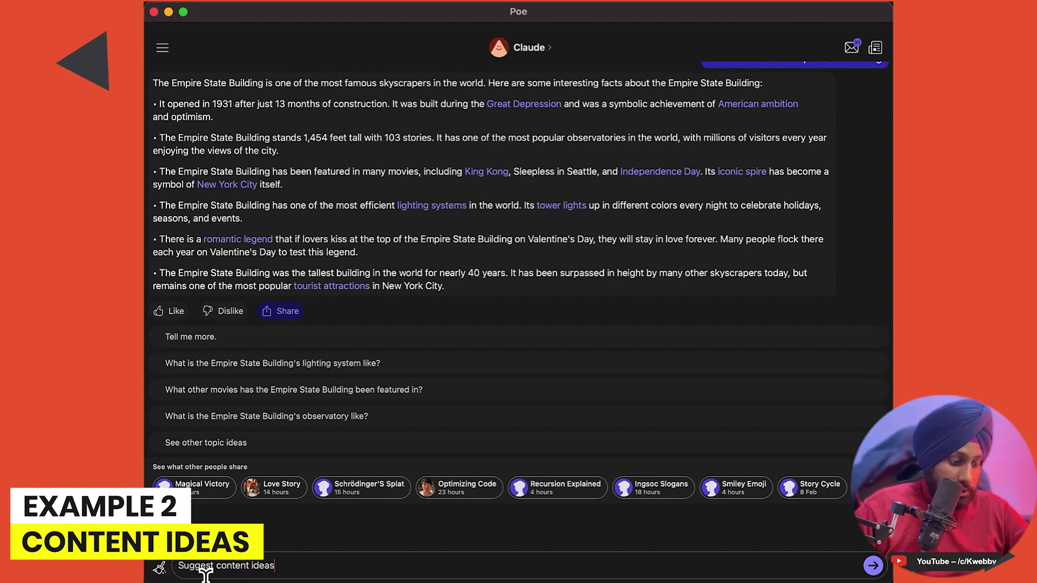
Step: Write 'Suggest Instagram reel content ideas around main topic which is SEO', copy it, and send it to Claude
text(instagram )
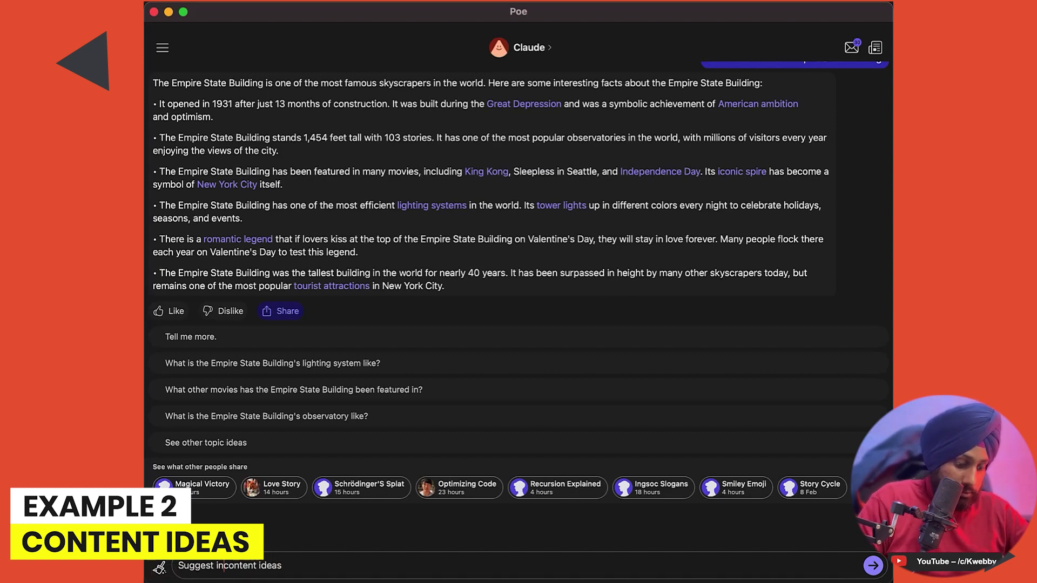
text(reel)
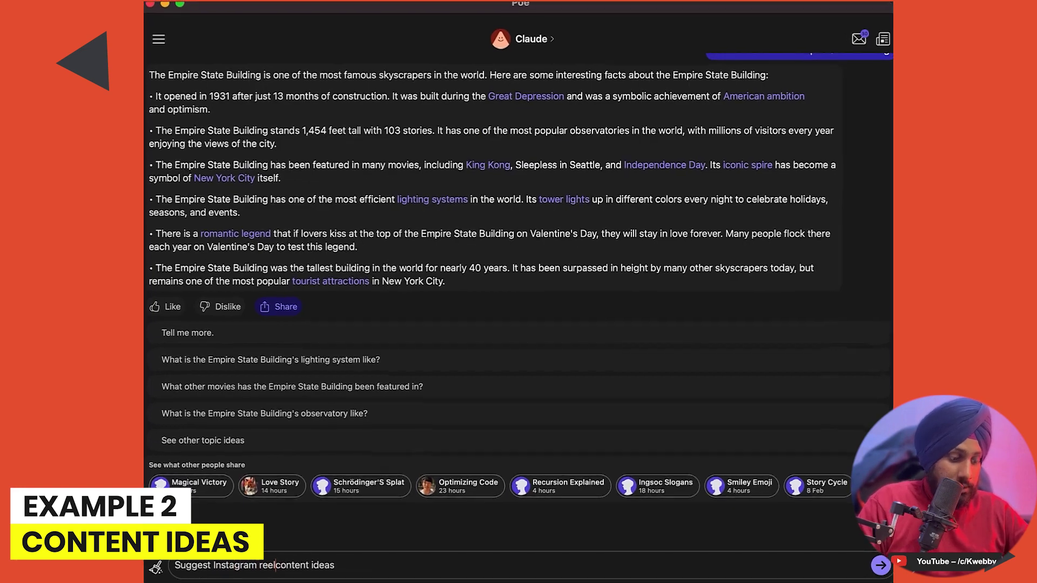
click(309, 563)
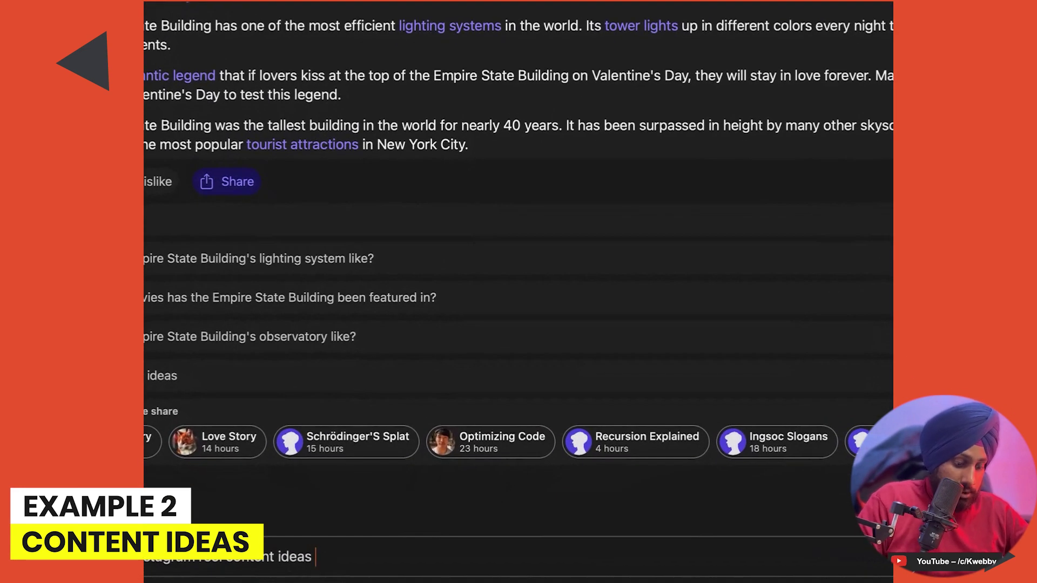
text(around main topic)
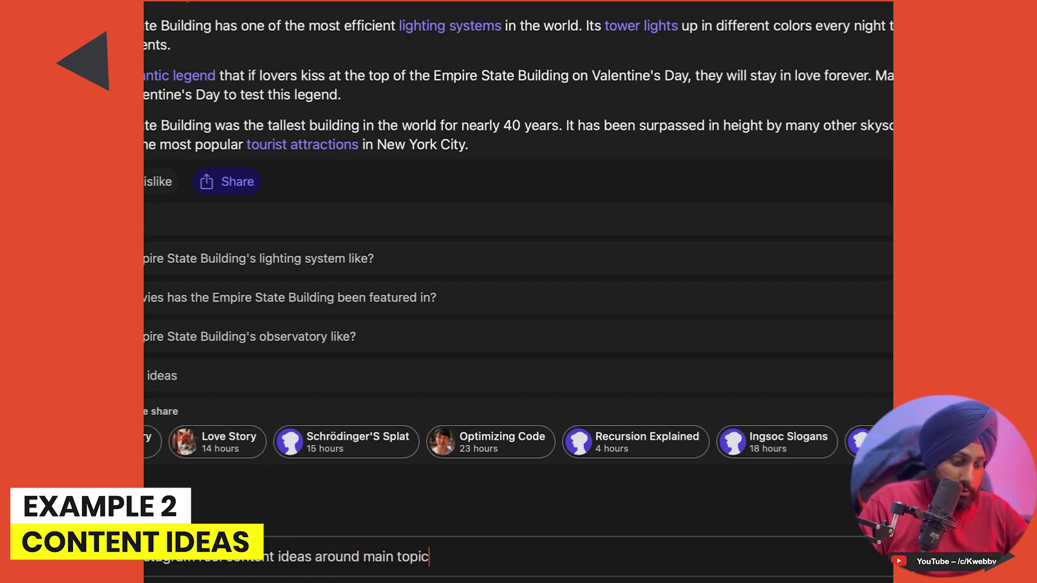
text( which is SEO)
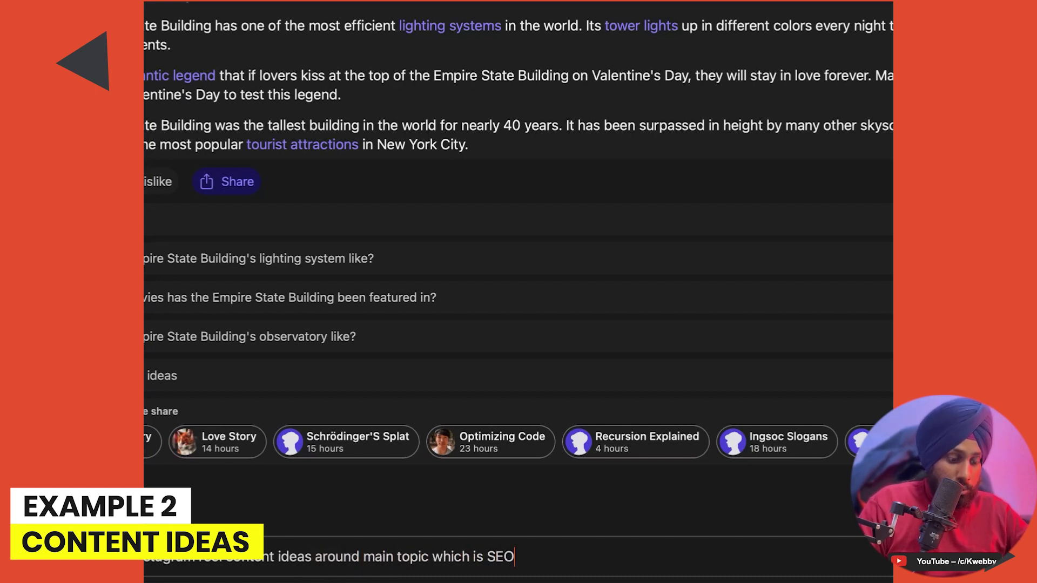
key(shift+Return)
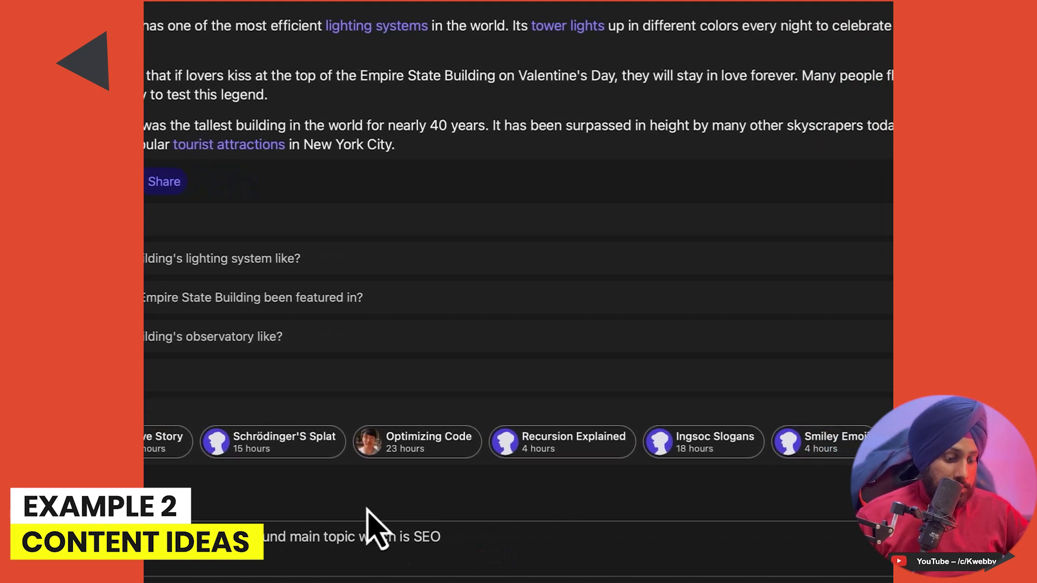
triple_click(400, 540)
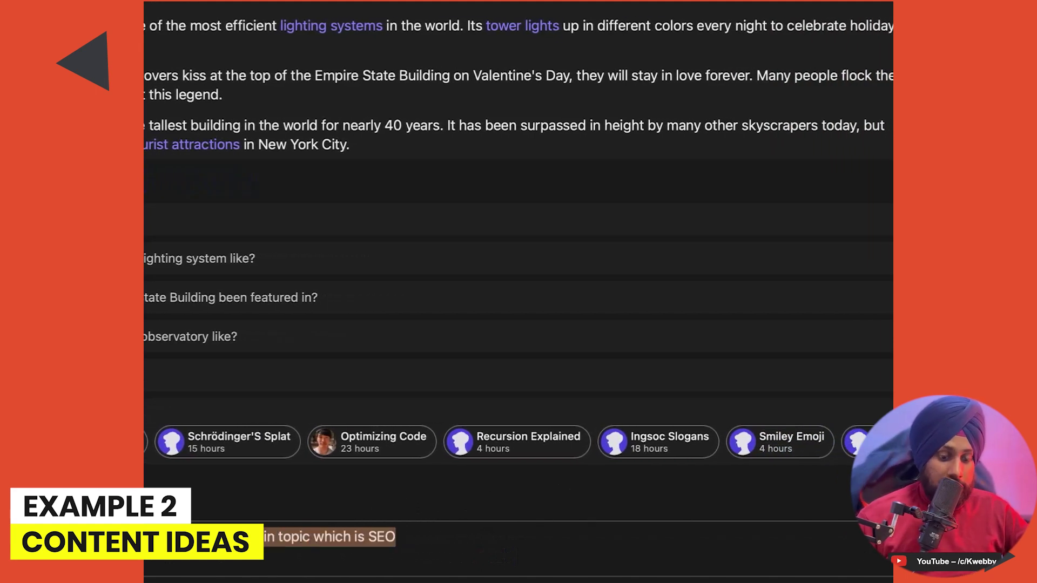
key(Return)
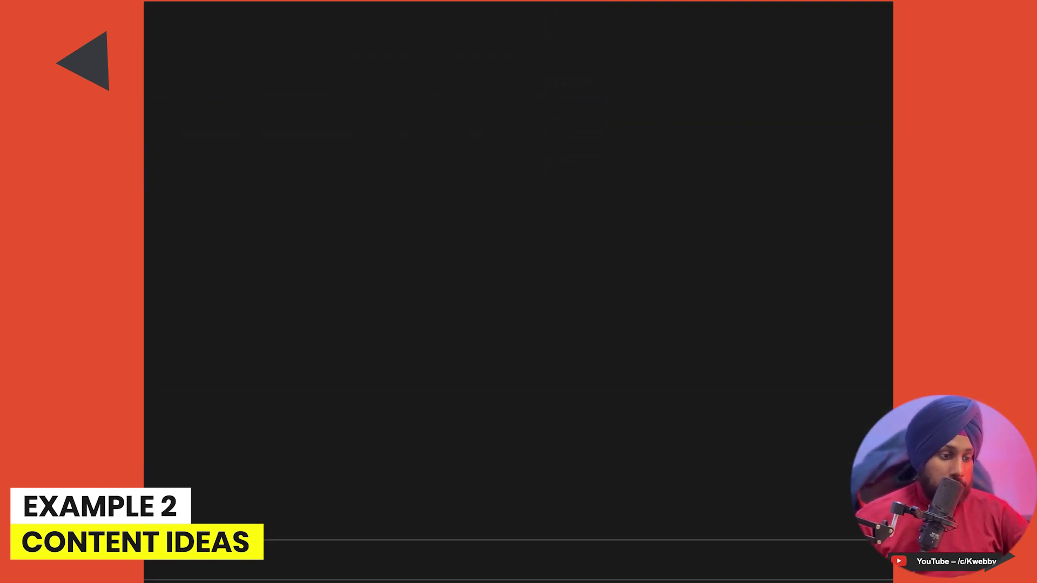
Step: Paste the SEO reel ideas prompt into the Dragonfly chat and send it
click(176, 73)
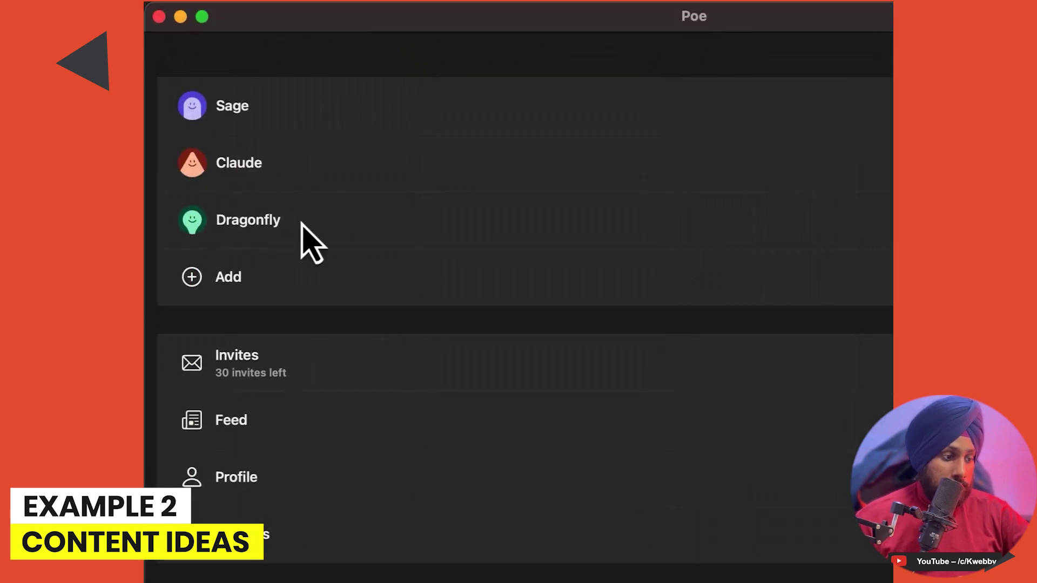
click(292, 221)
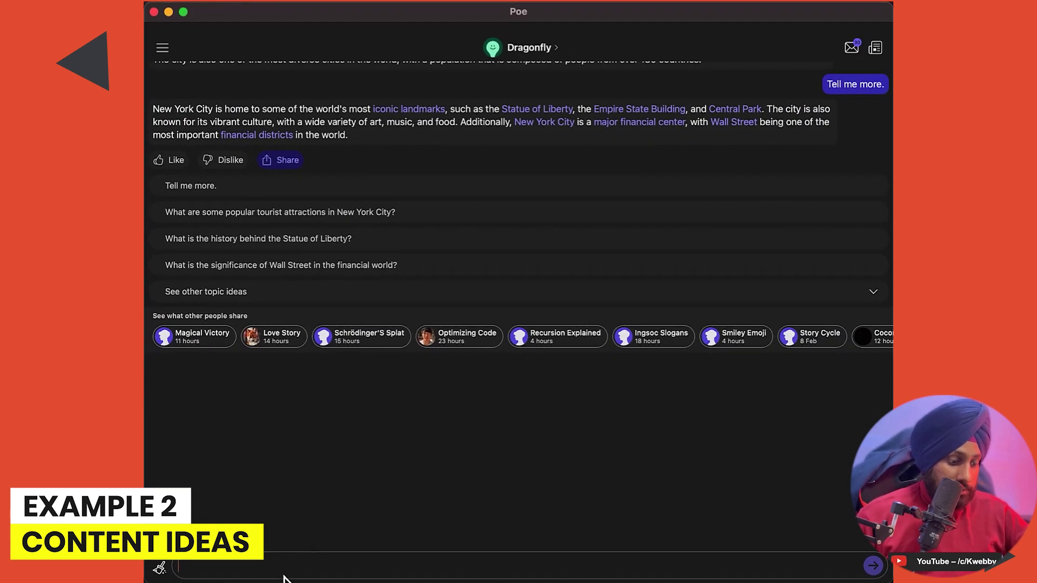
text(Suggest Instagram reel content ideas around main topic which is SEO)
key(Return)
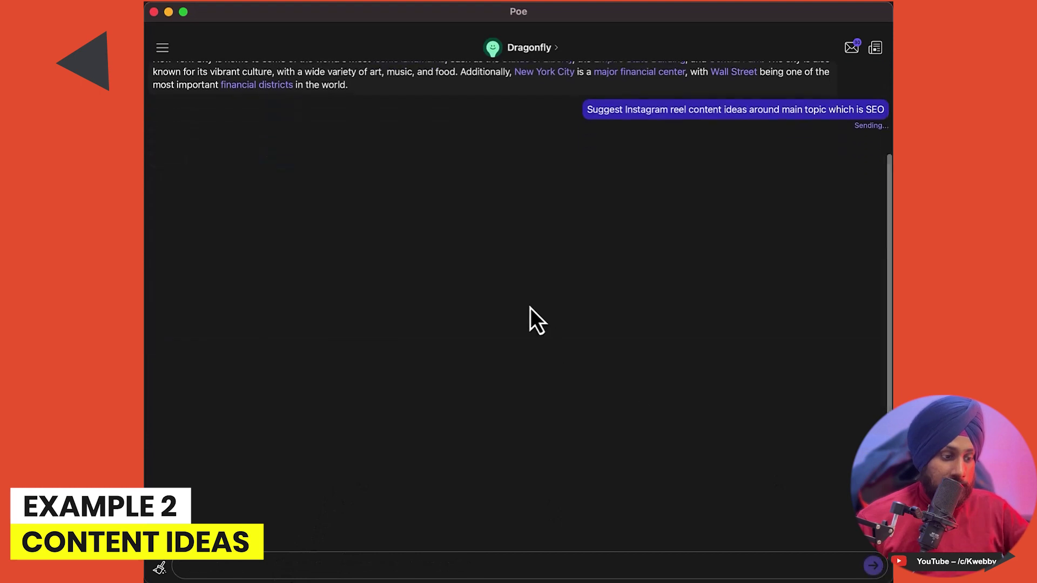
Step: Return to the Claude chat and scroll up through its SEO reel ideas
click(168, 47)
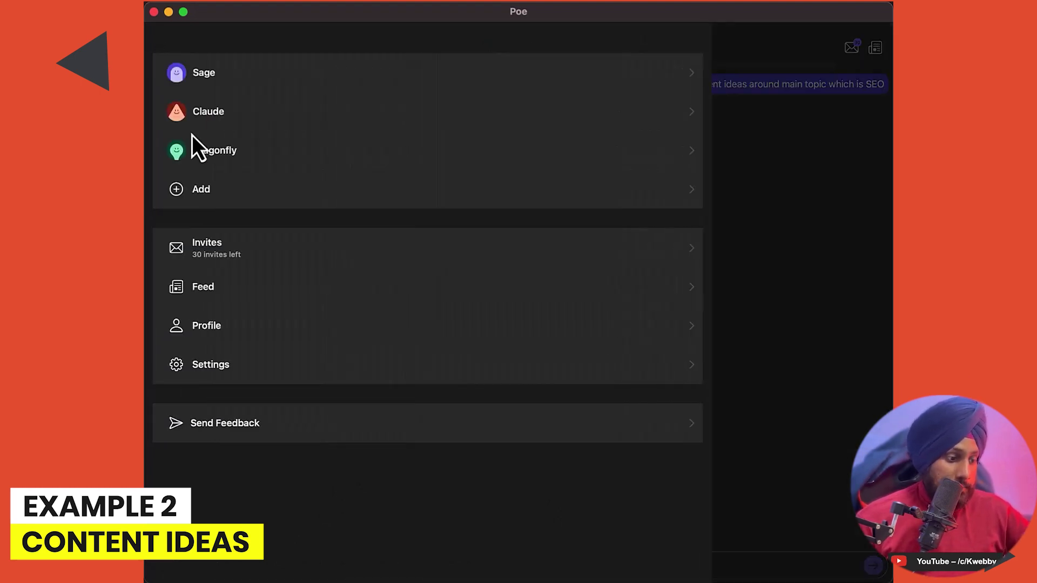
click(271, 108)
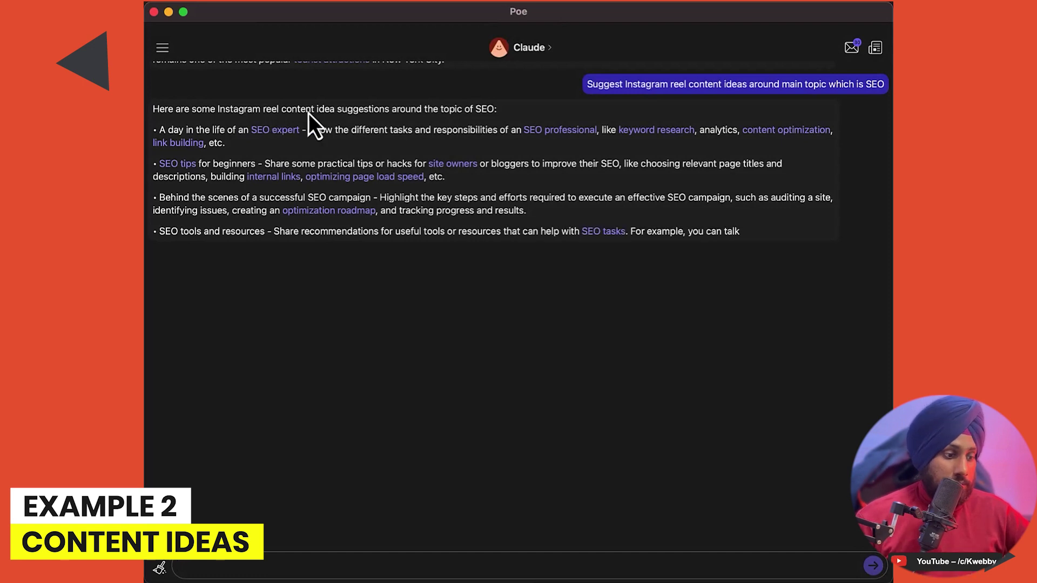
scroll(371, 203, up, 1)
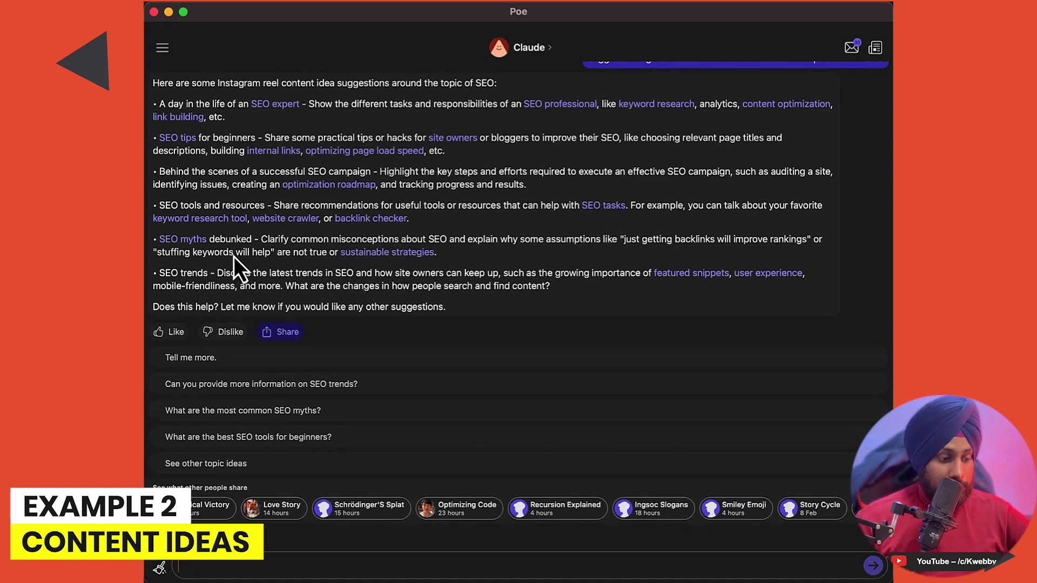
scroll(234, 260, up, 4)
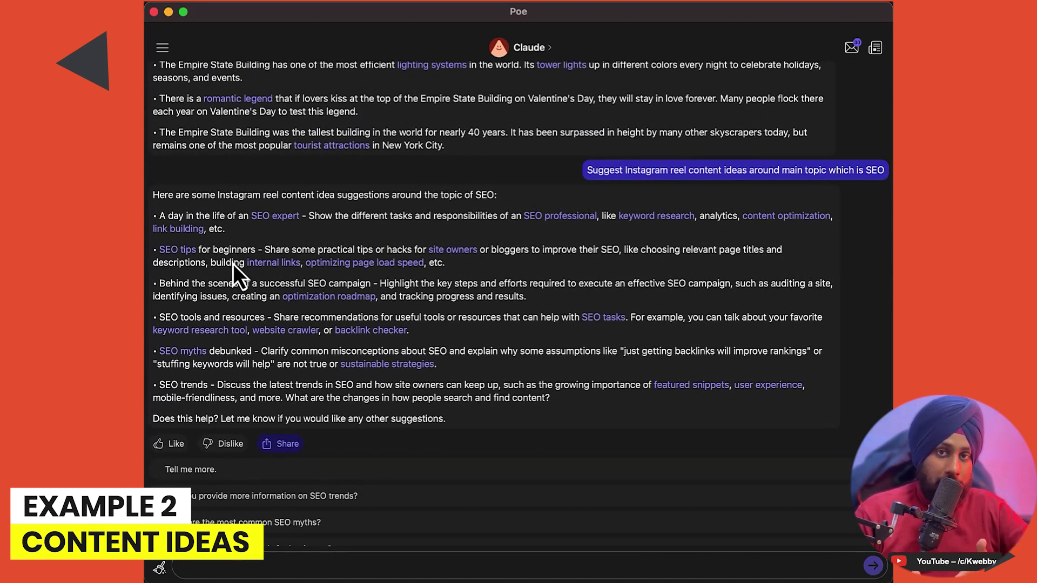
click(165, 48)
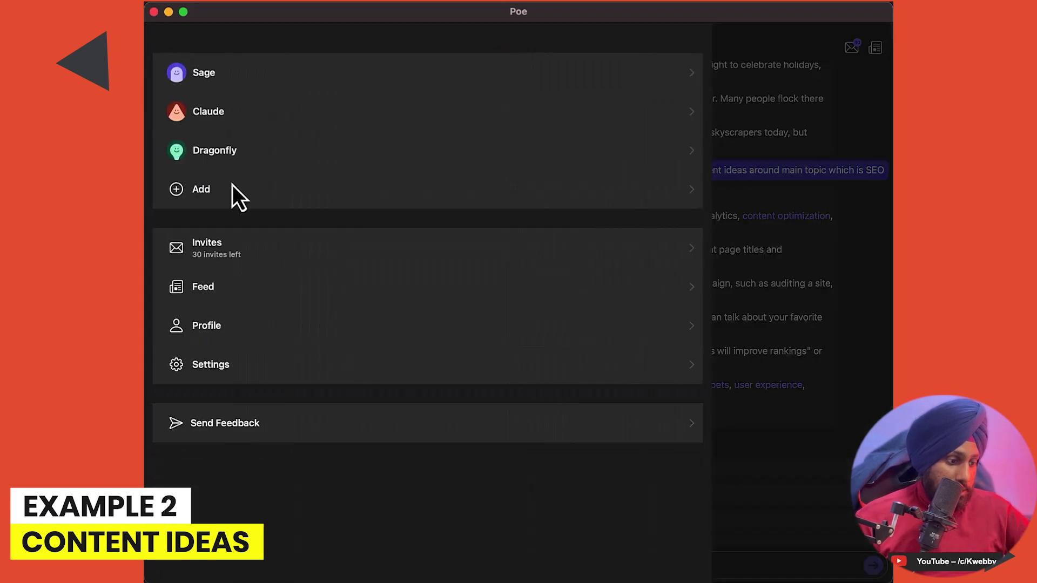
click(243, 164)
scroll(339, 381, up, 2)
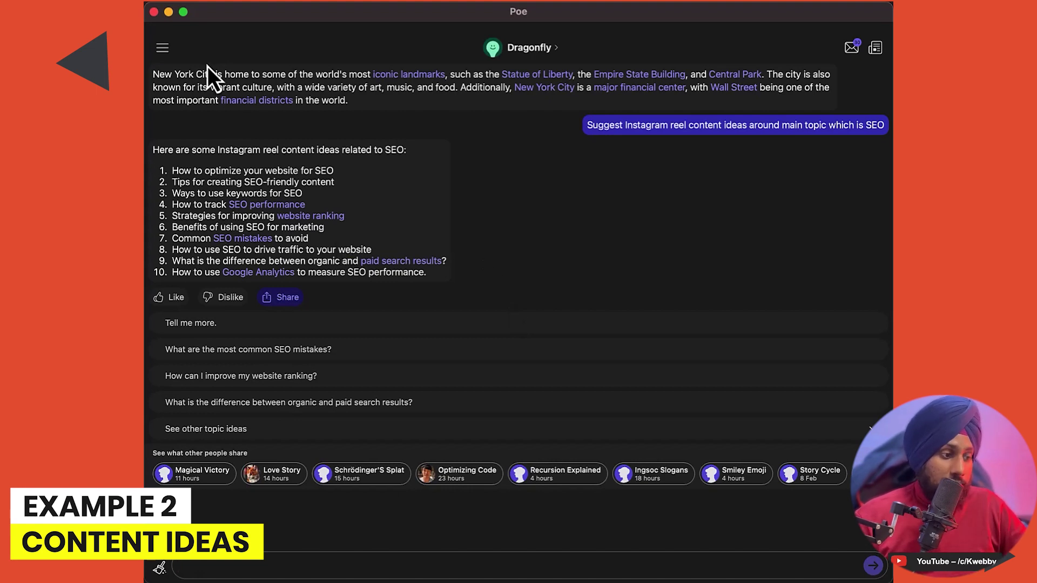
click(167, 50)
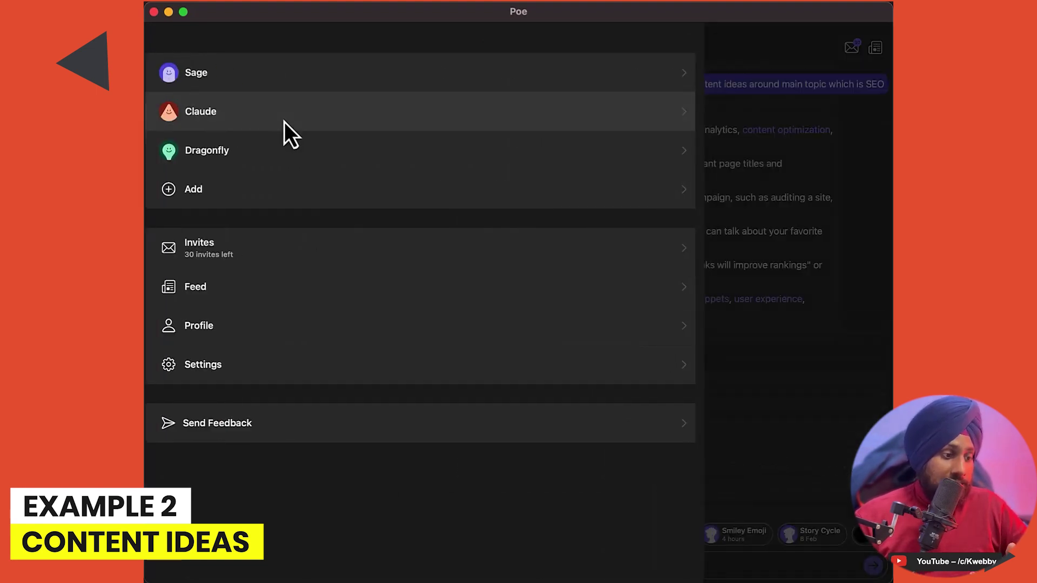
click(284, 122)
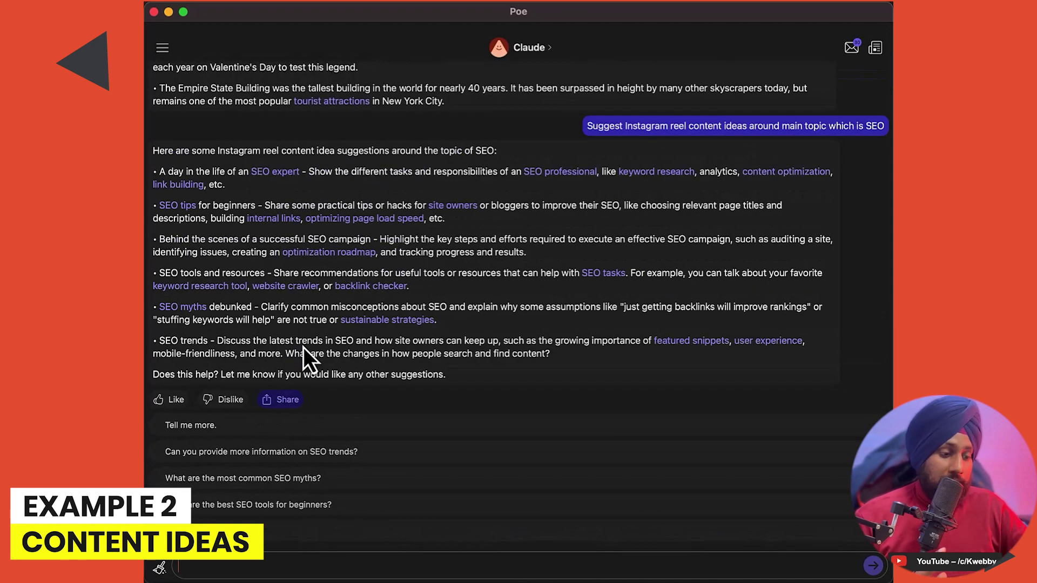
scroll(323, 365, down, 1)
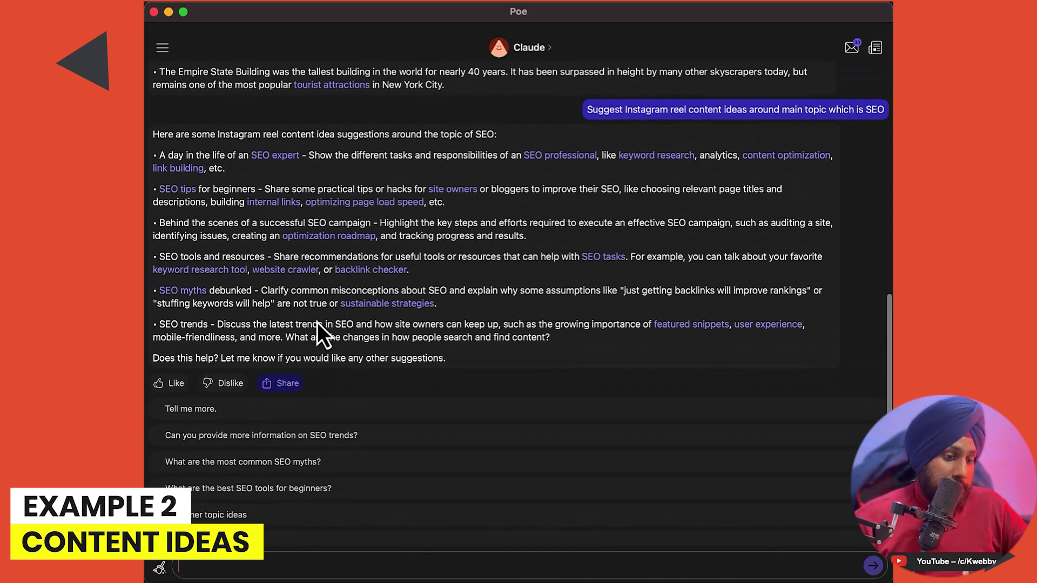
click(164, 49)
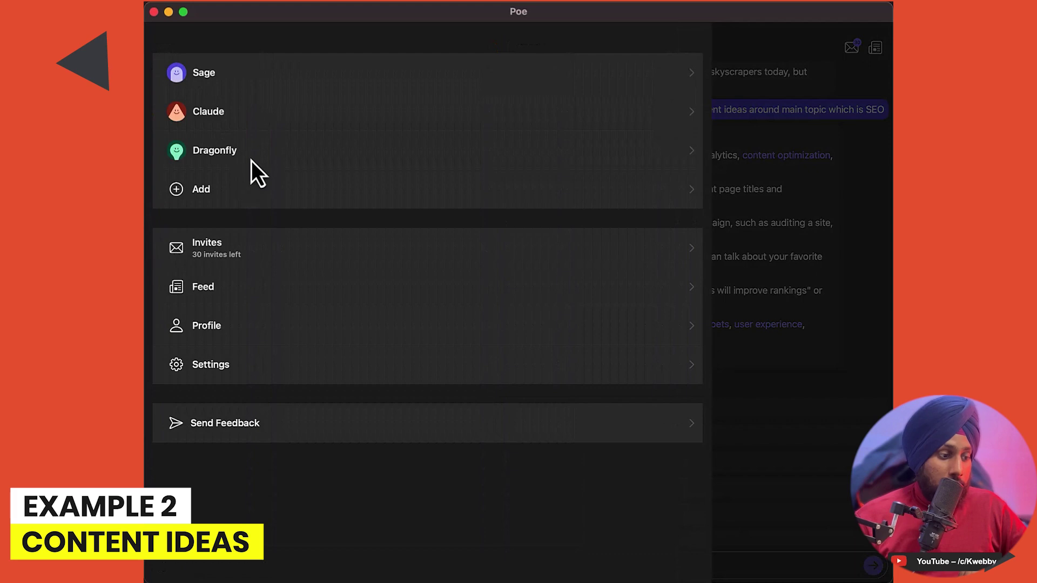
click(251, 160)
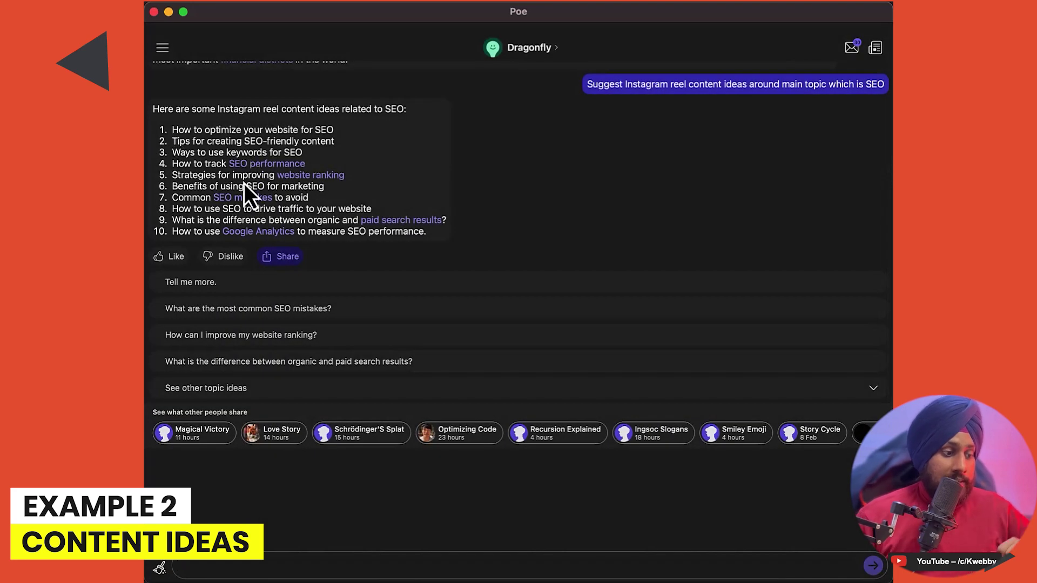
scroll(319, 432, down, 1)
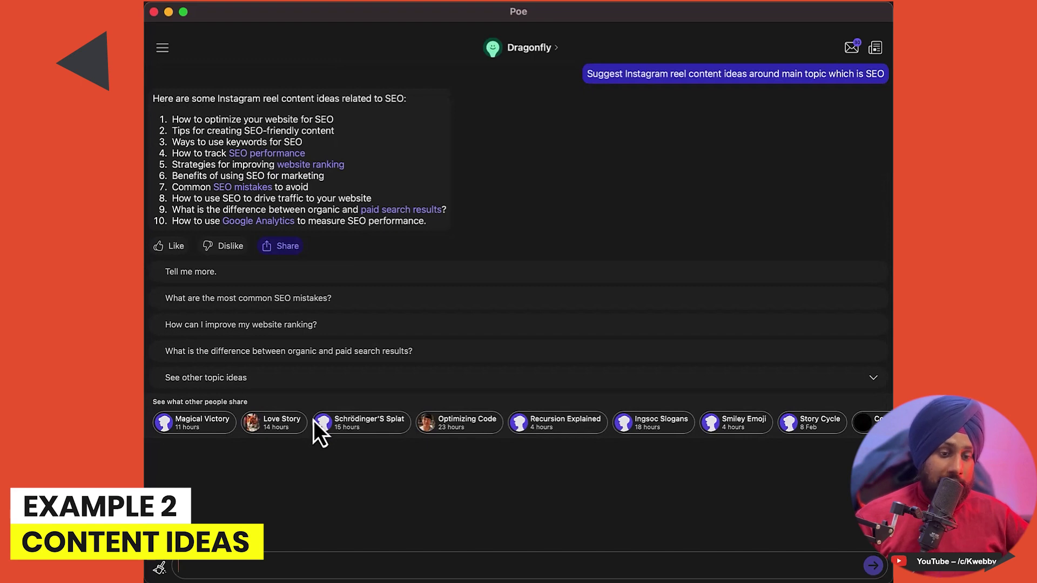
click(163, 48)
click(207, 121)
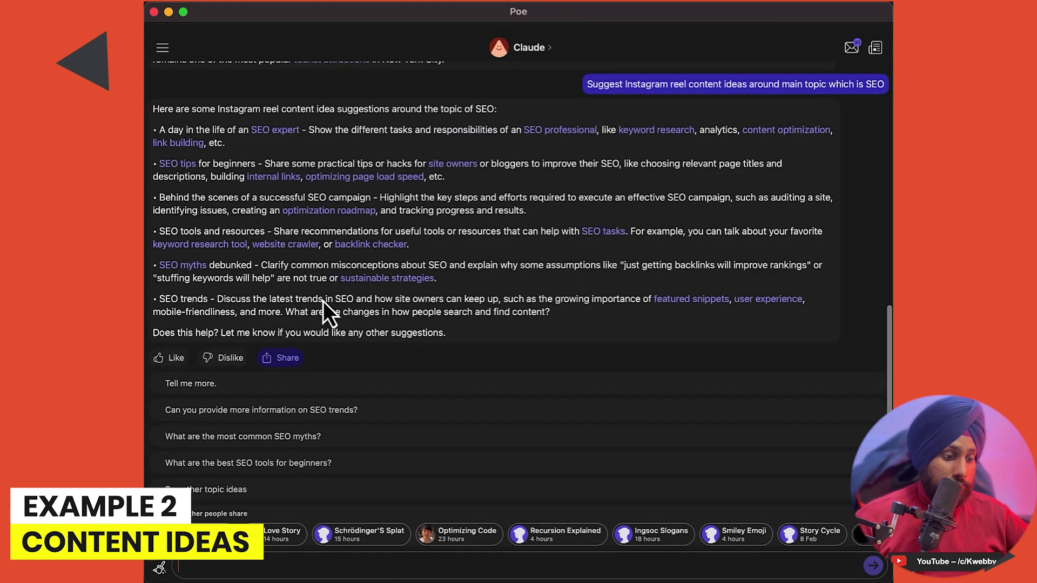
Step: Send Claude a prompt to write a video script on how to optimise blog content for SEO
click(246, 572)
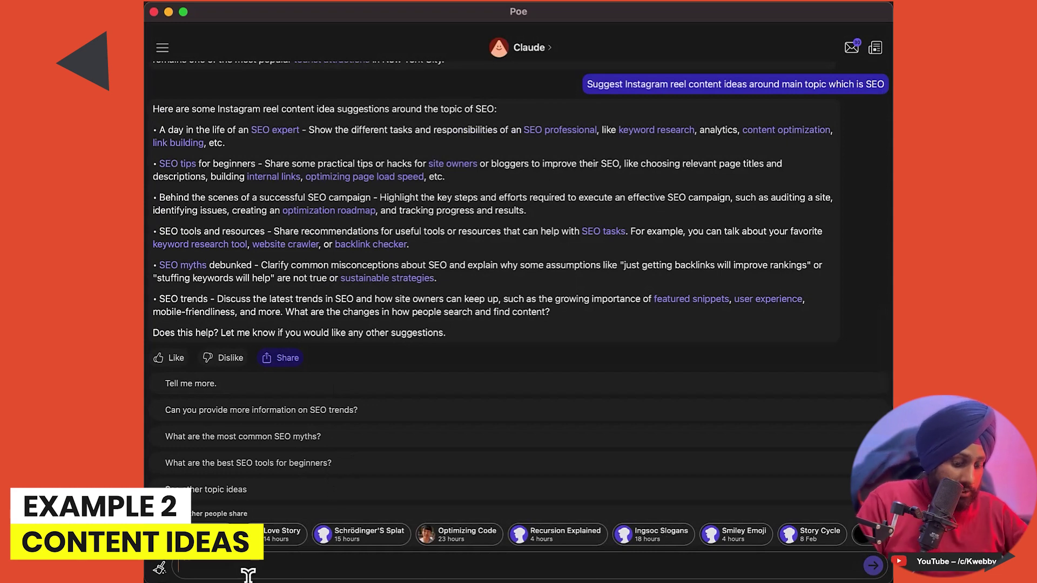
text(write script)
key(BackSpace)
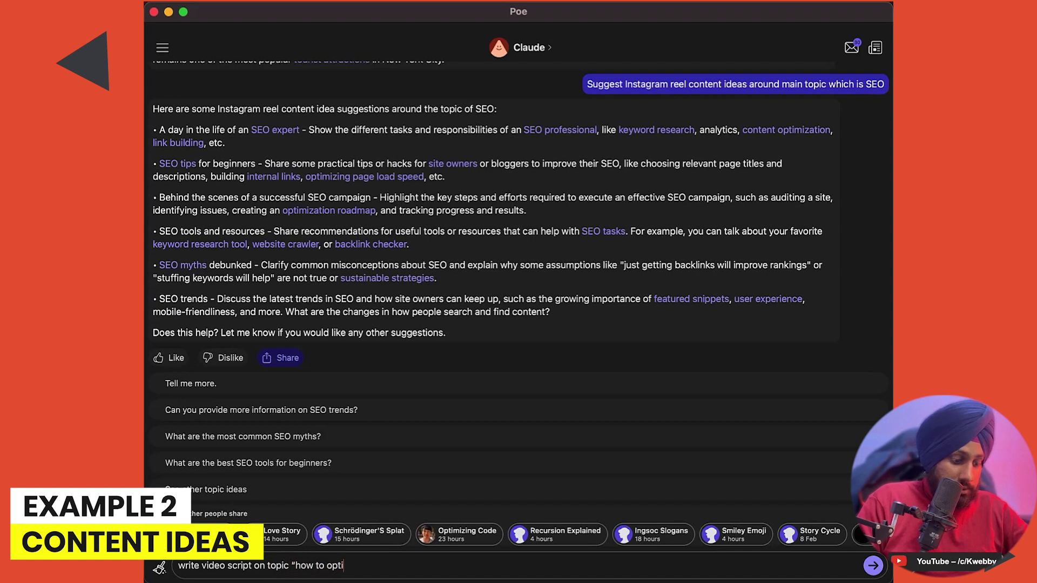
key(BackSpace)
text(se your blog content)
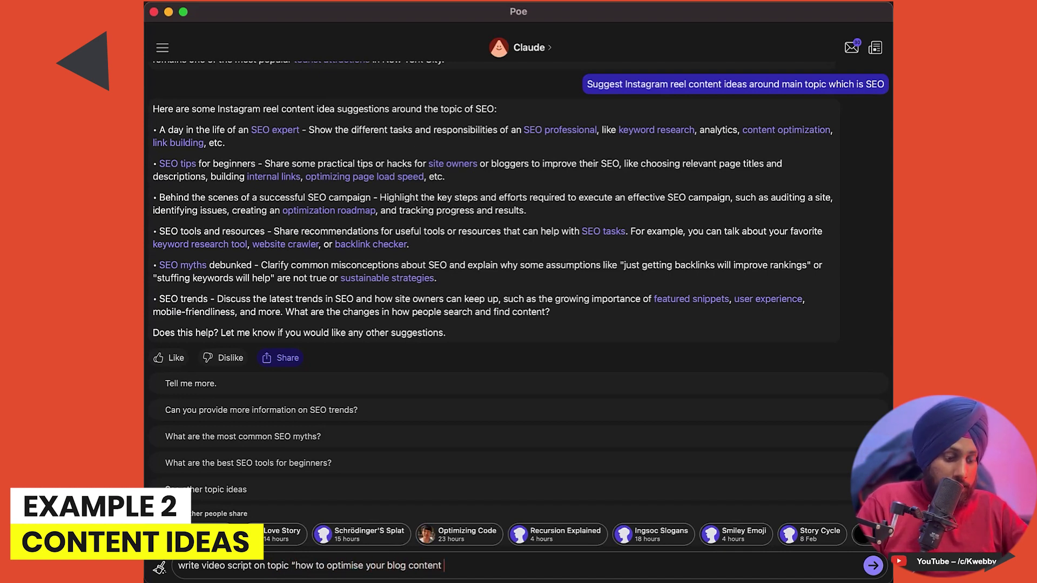
text(”)
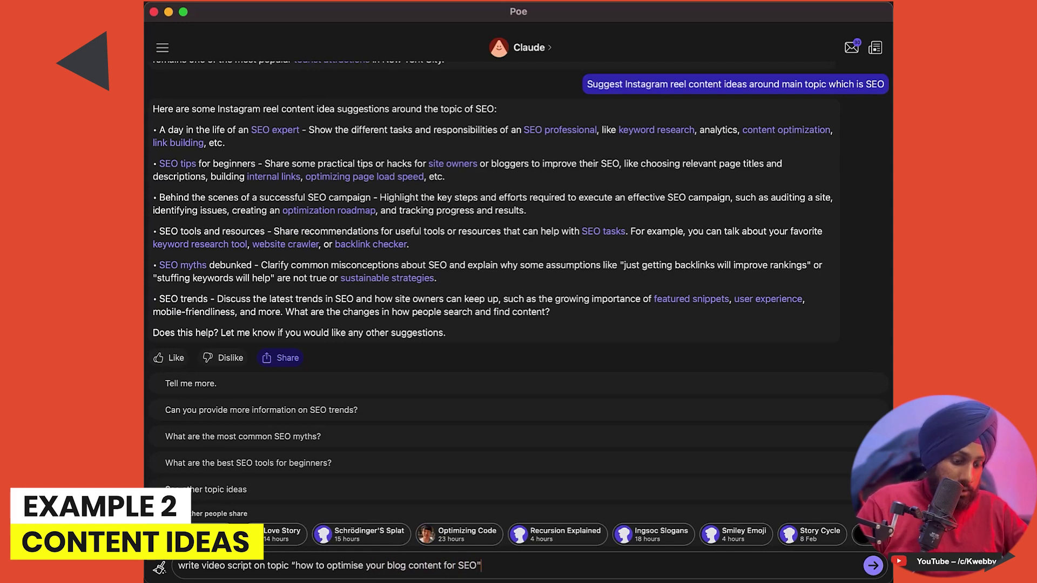
key(super+a)
key(super+c)
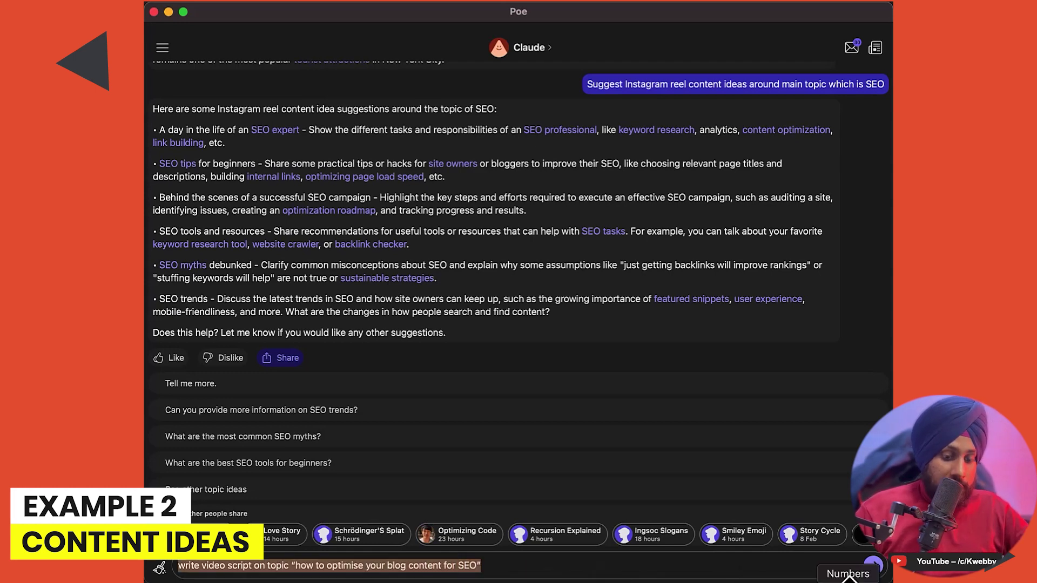
click(874, 566)
Step: Paste the same video-script request into the Dragonfly chat
click(163, 49)
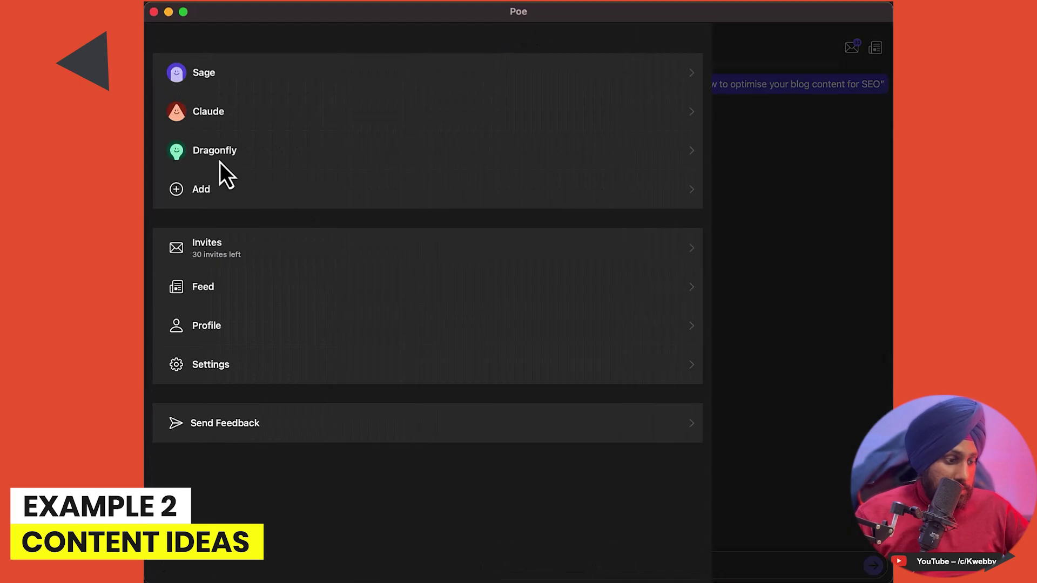
click(231, 158)
key(super+v)
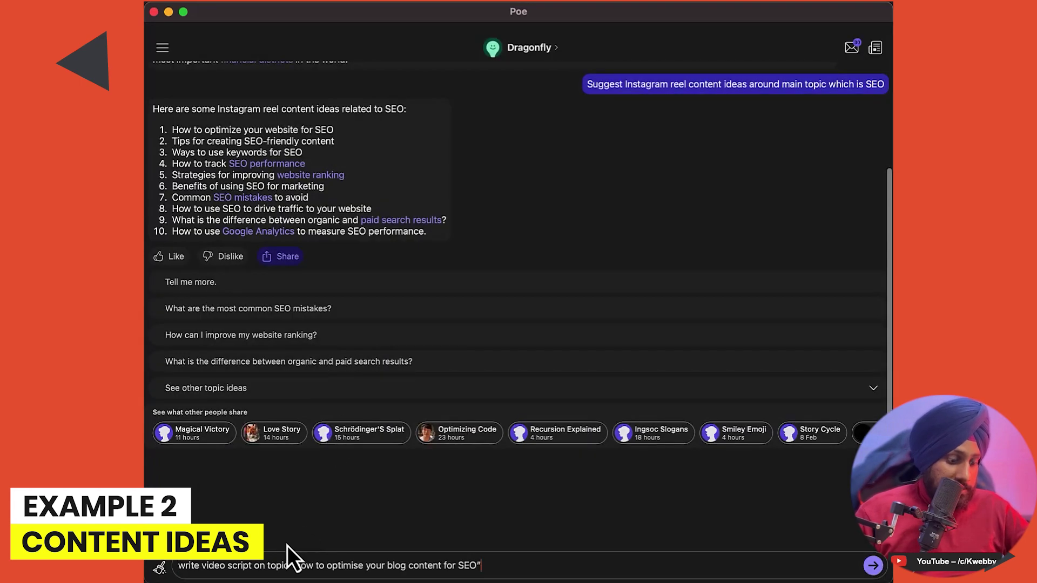
Step: Send the video-script request to Dragonfly, then review Claude's script
click(874, 565)
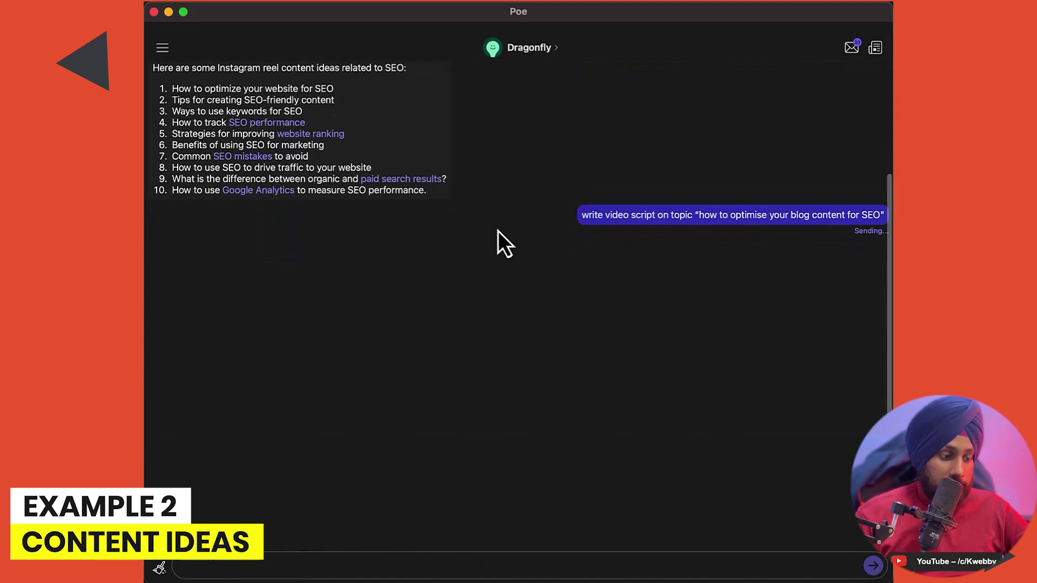
click(163, 49)
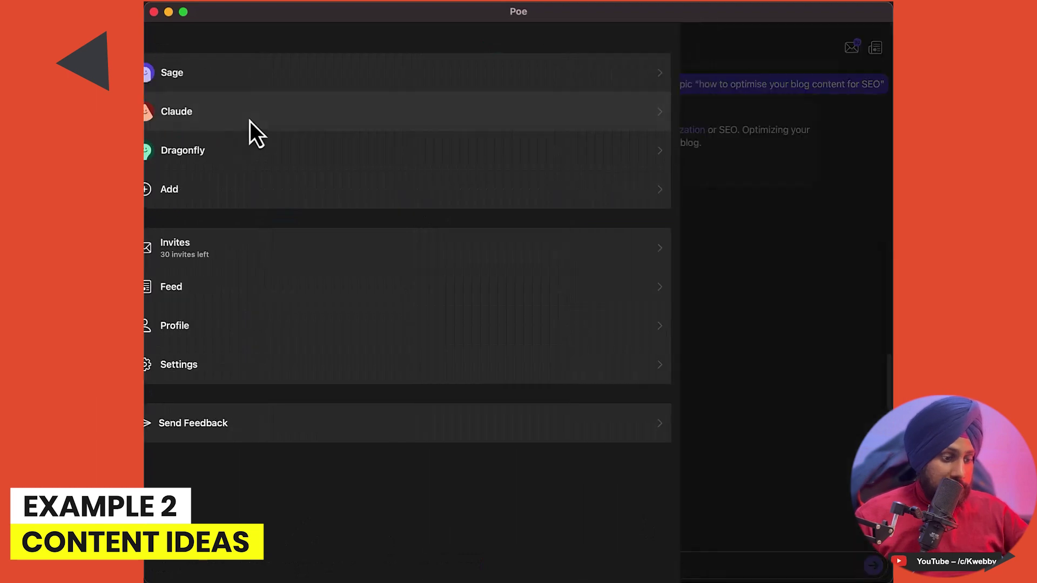
click(249, 121)
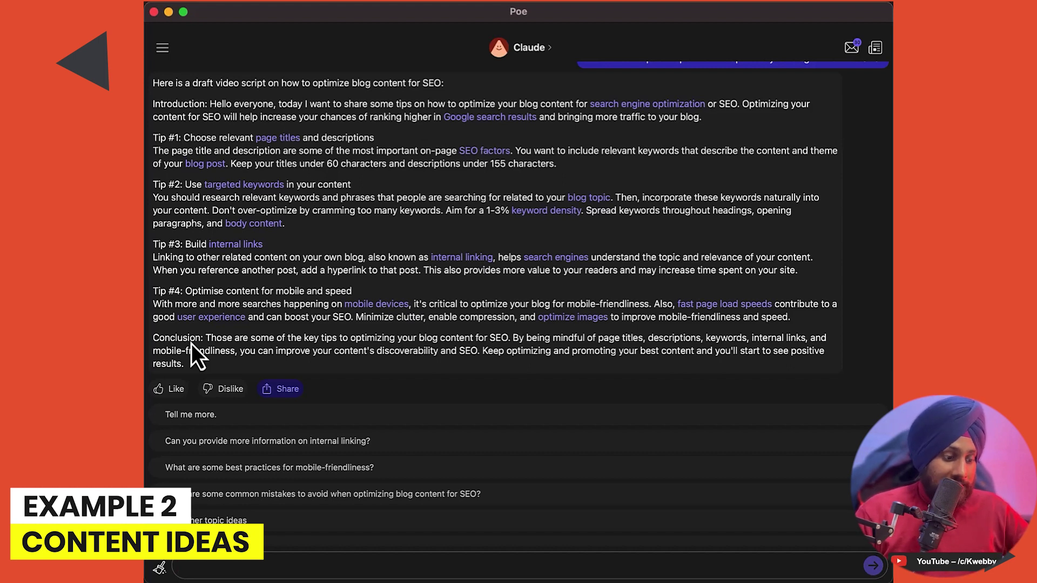
scroll(192, 354, up, 3)
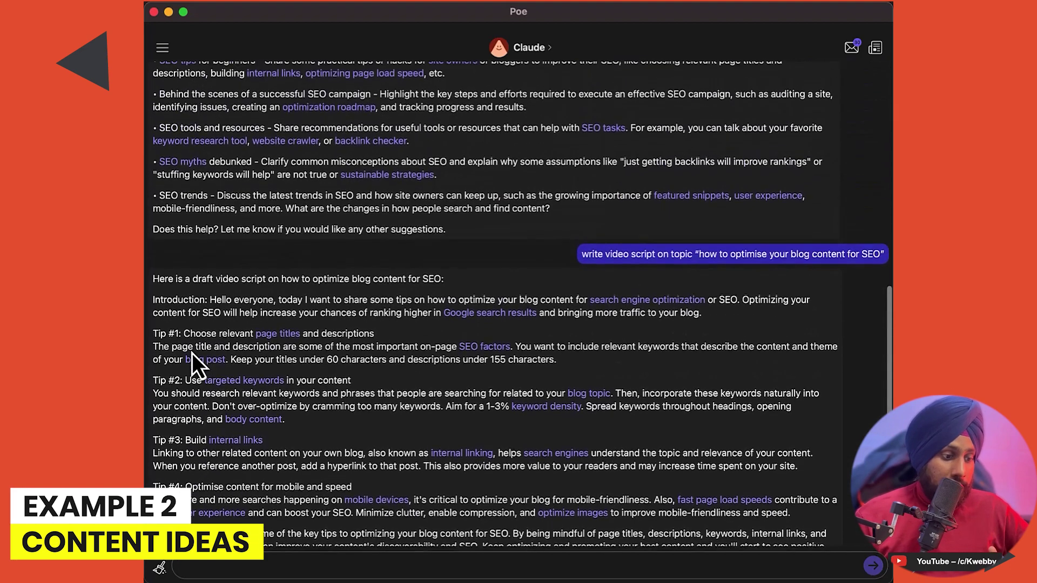
Step: Review Dragonfly's script and its reply options, then go back to Claude
click(163, 56)
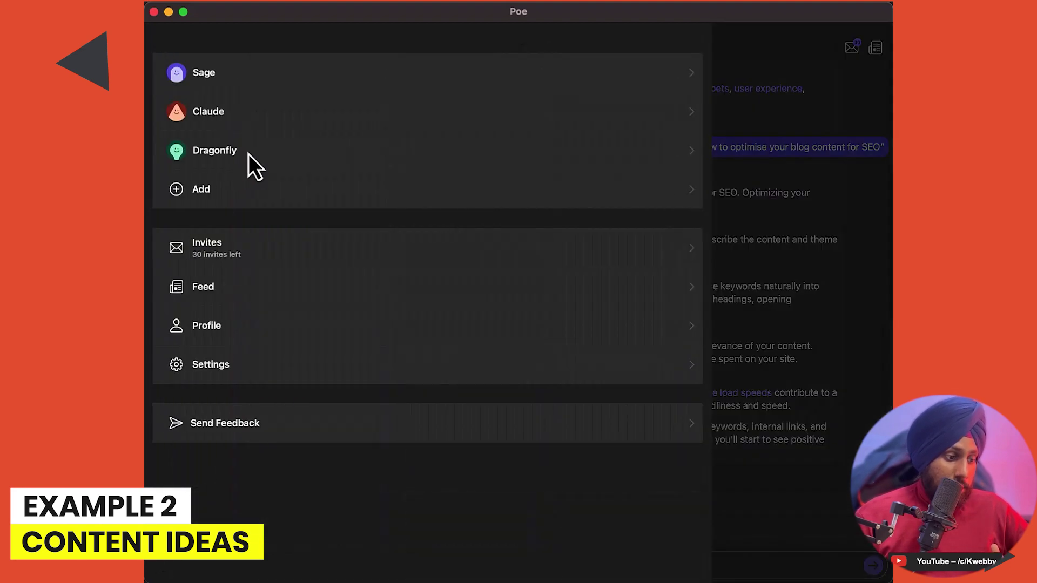
click(248, 153)
scroll(345, 234, up, 2)
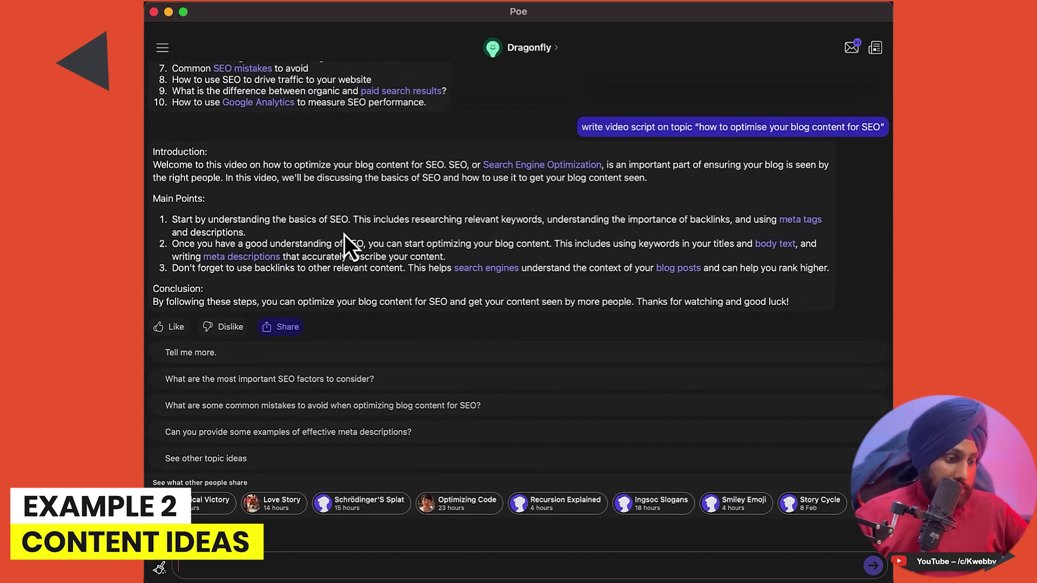
right_click(346, 236)
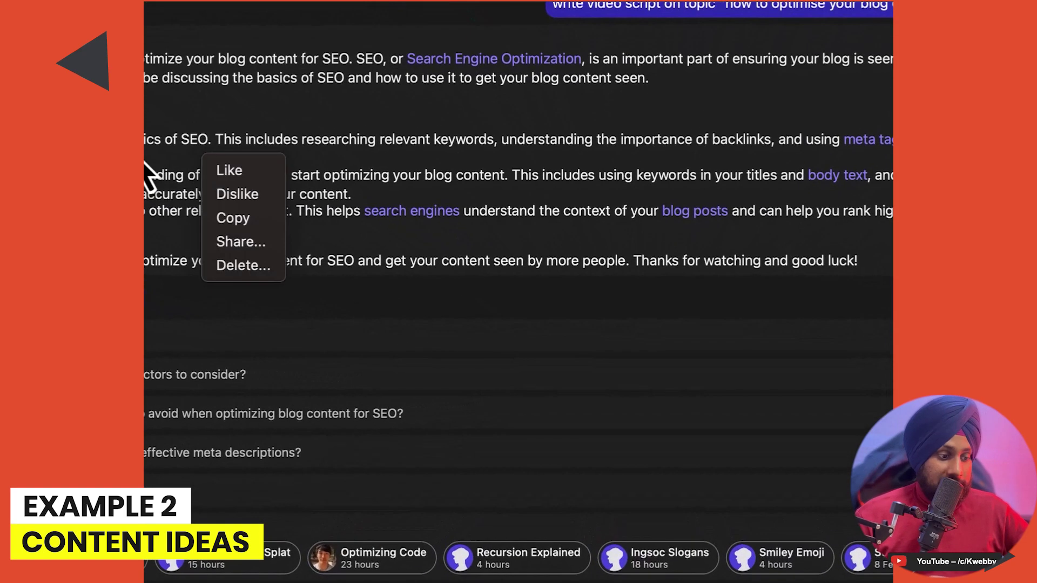
click(145, 163)
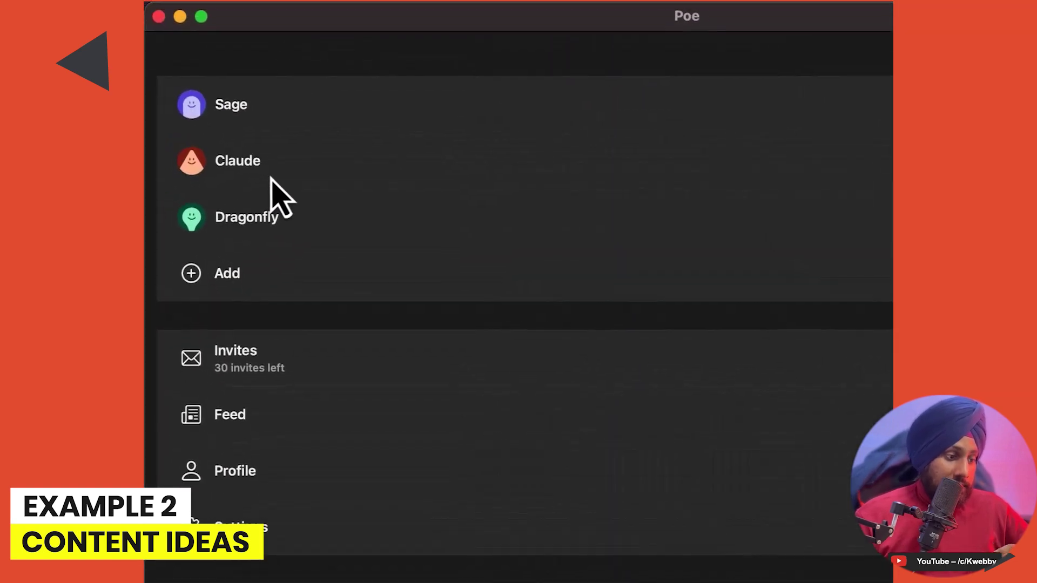
click(272, 181)
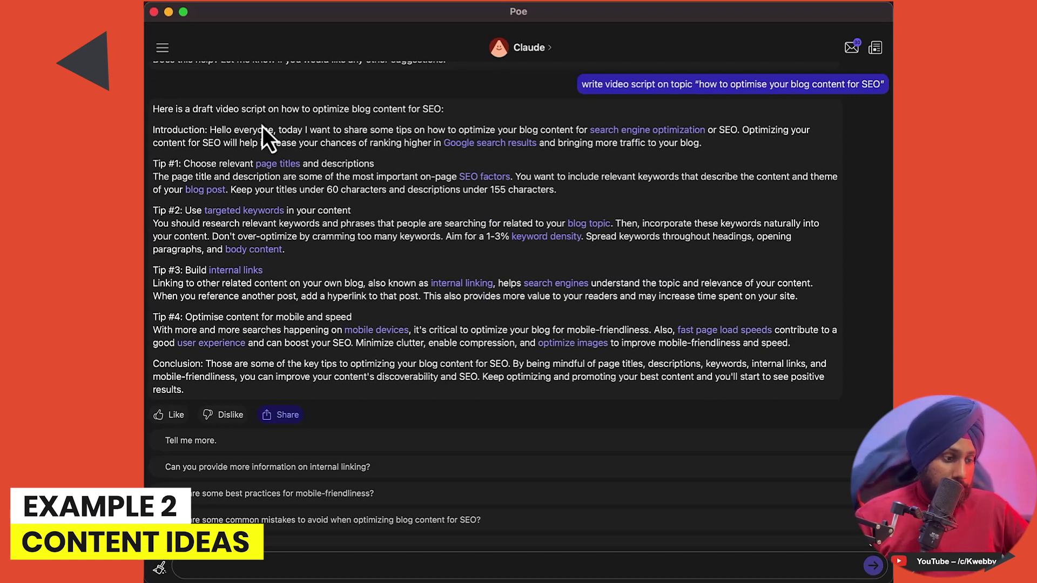
Step: Check Dragonfly's script once more and finish on Claude's complete four-tip script
click(163, 49)
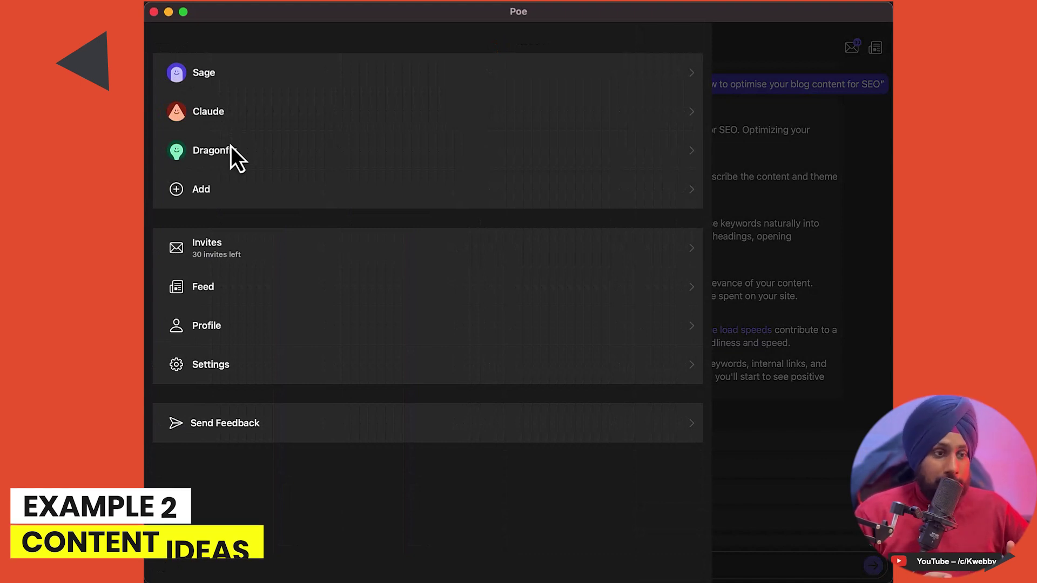
click(255, 157)
scroll(346, 262, up, 2)
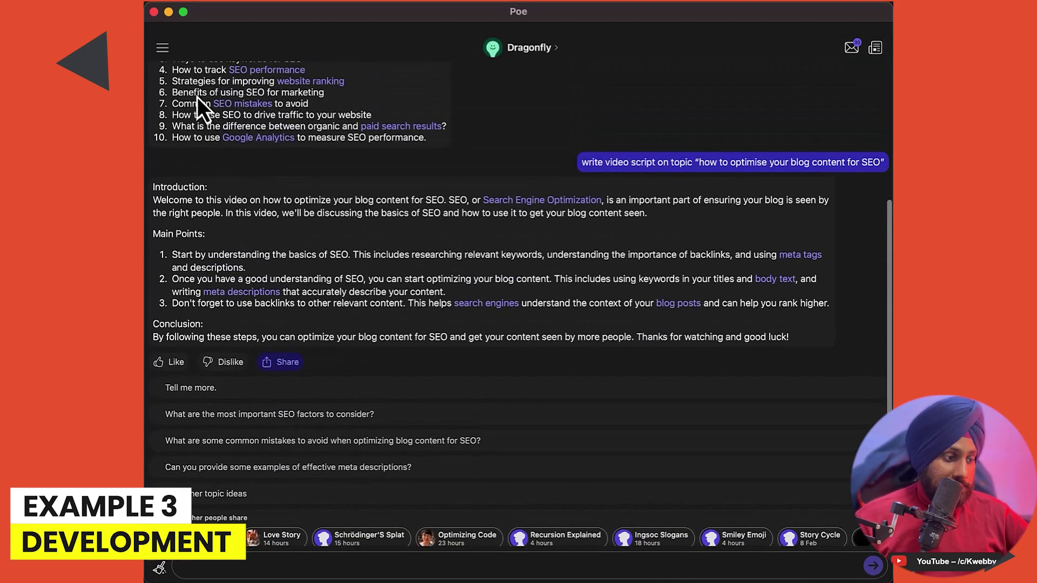
click(162, 47)
click(248, 125)
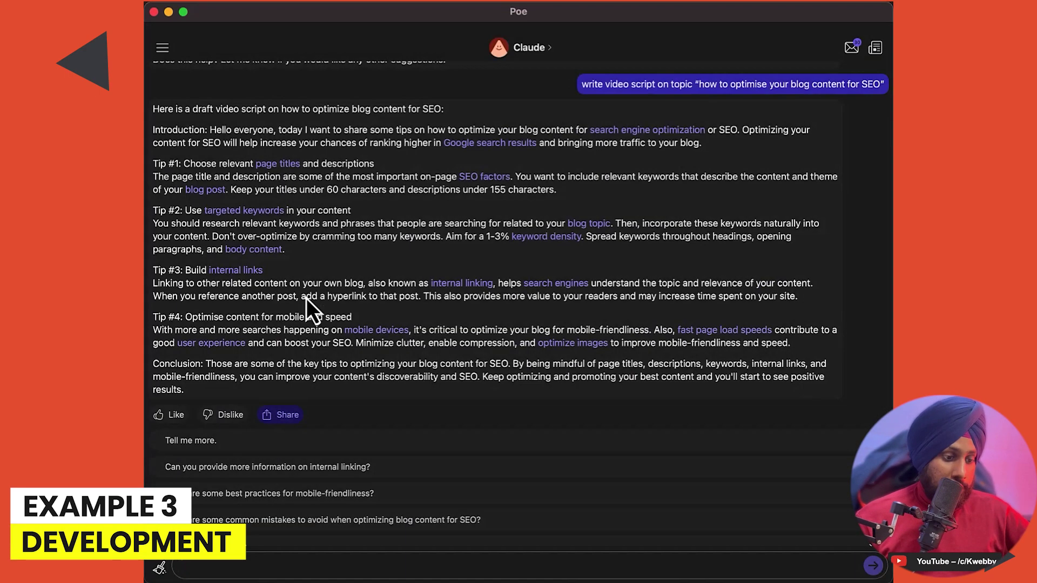
scroll(307, 298, down, 4)
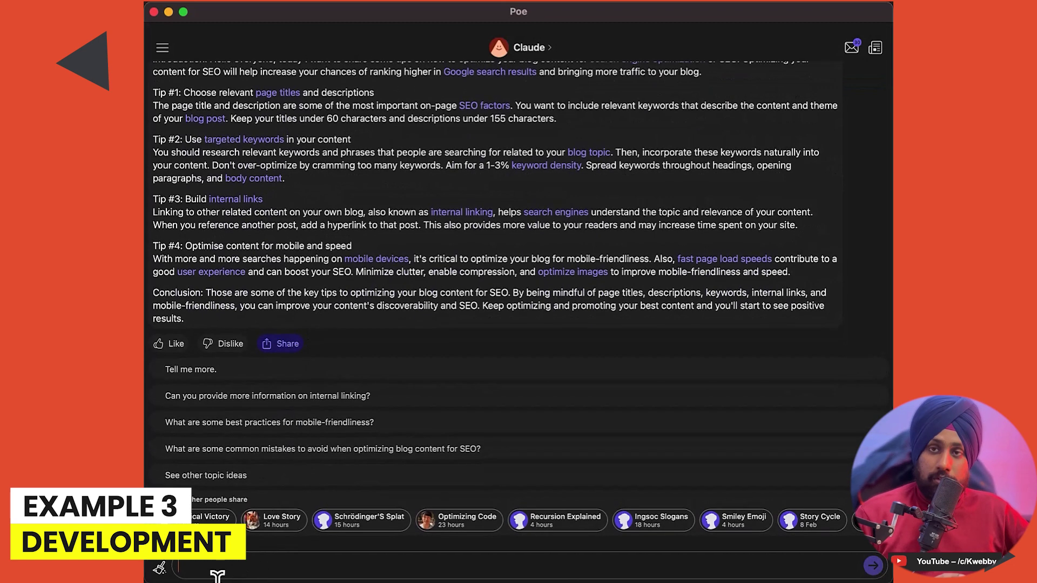
Step: Ask Claude for an HTML, CSS and JavaScript to-do checklist that deletes completed items, fixing the 'to-d0' typo
click(217, 575)
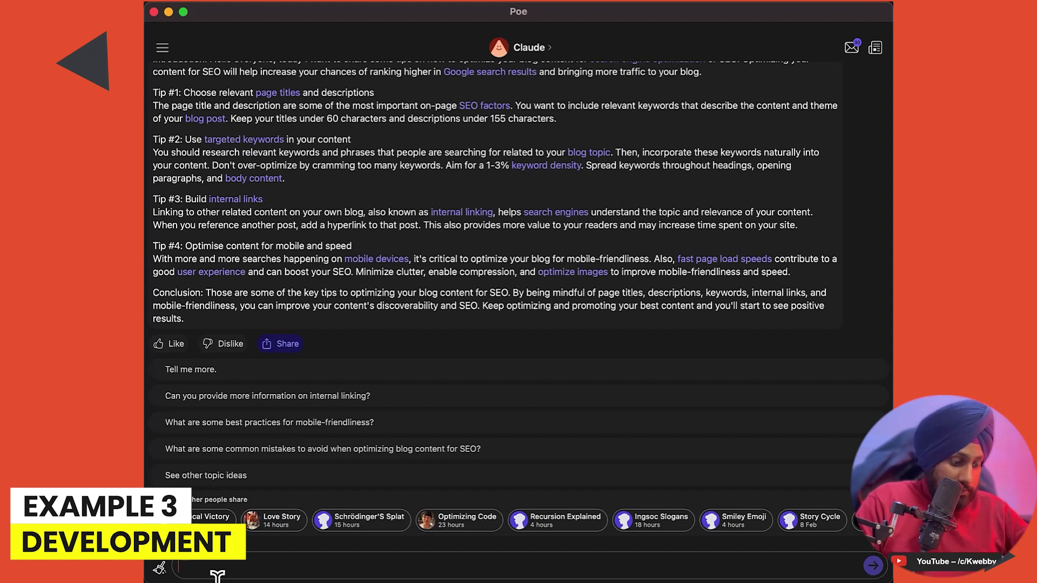
text(Create)
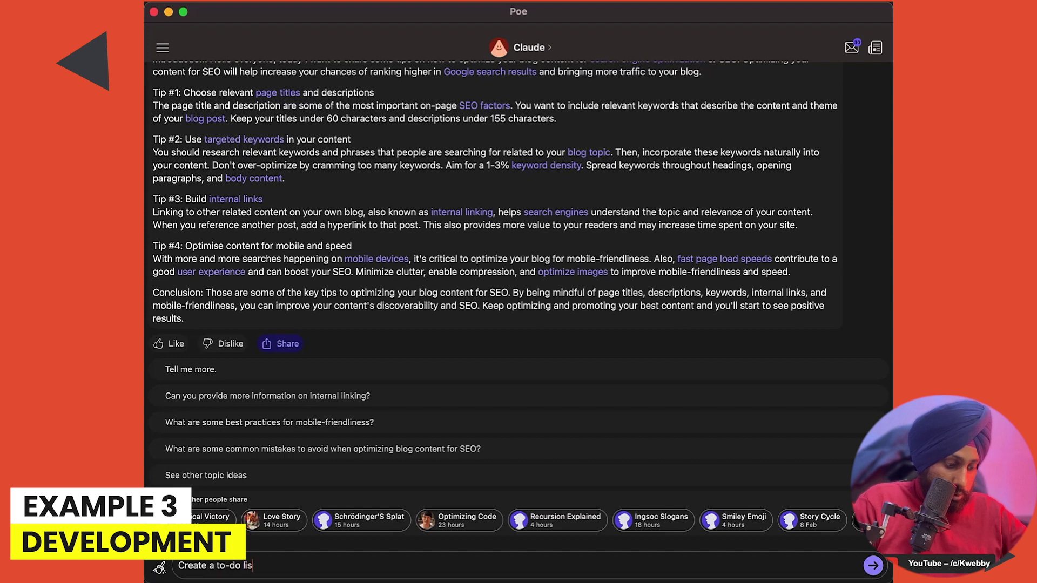
text(a to-do list in html, cs)
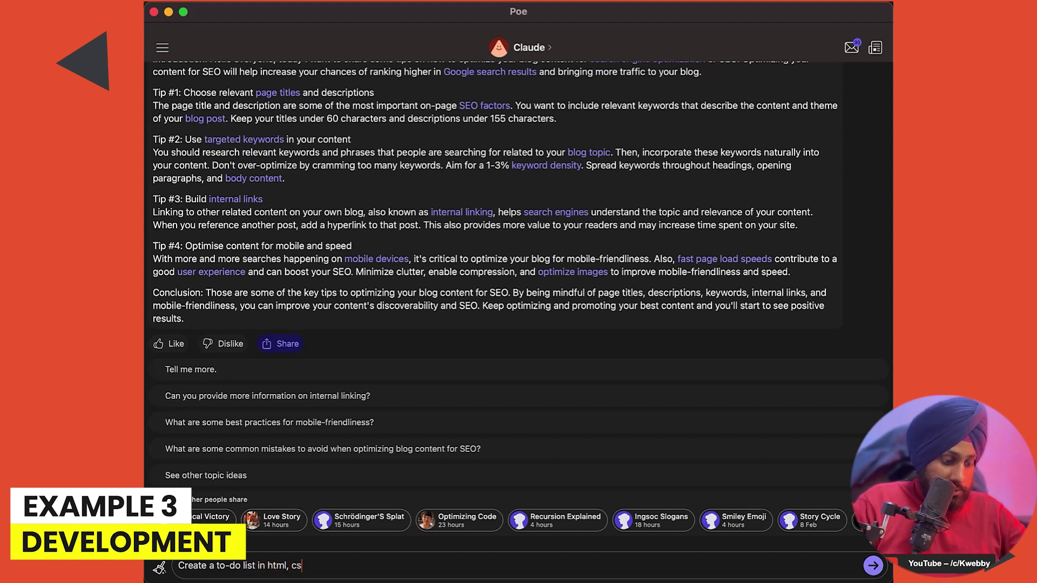
text(s and javascript)
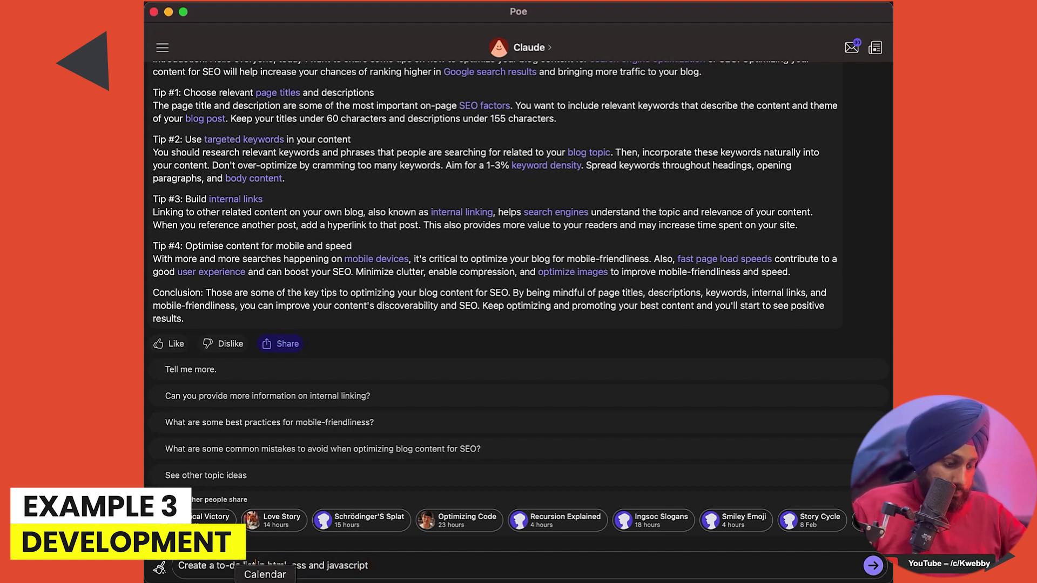
text(check)
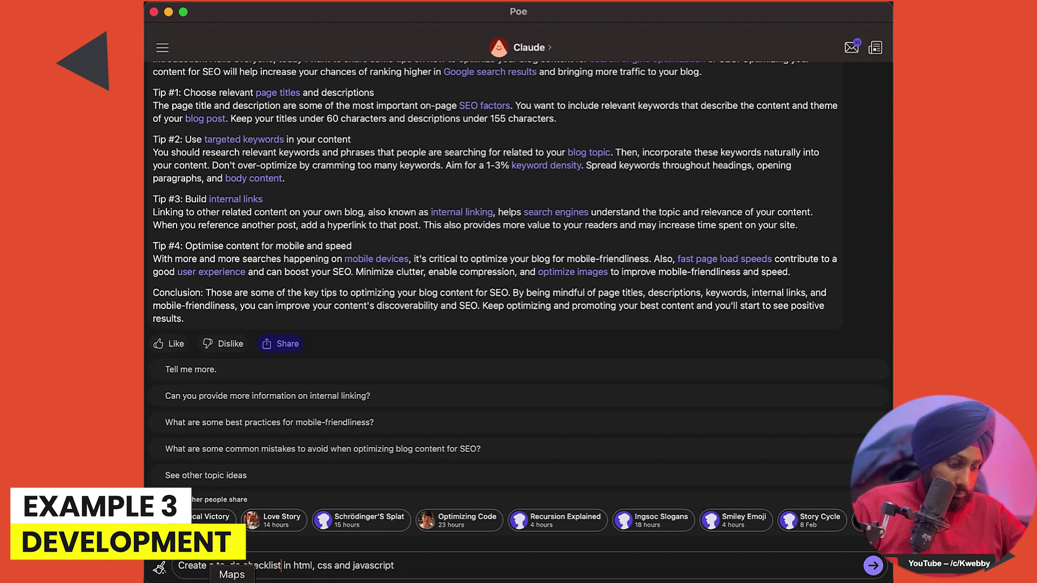
text( tool)
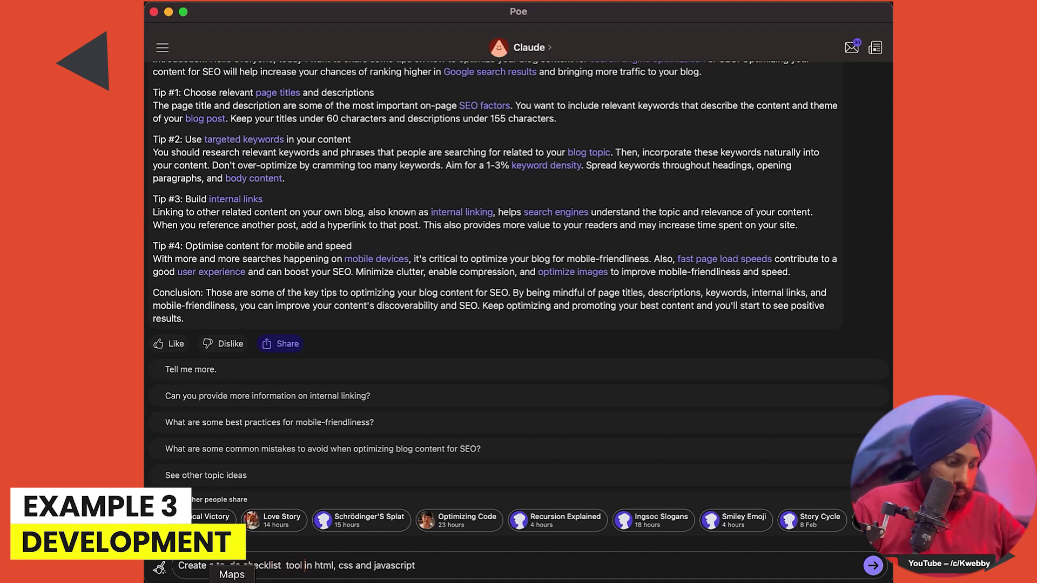
click(446, 577)
text(, in which user can delete)
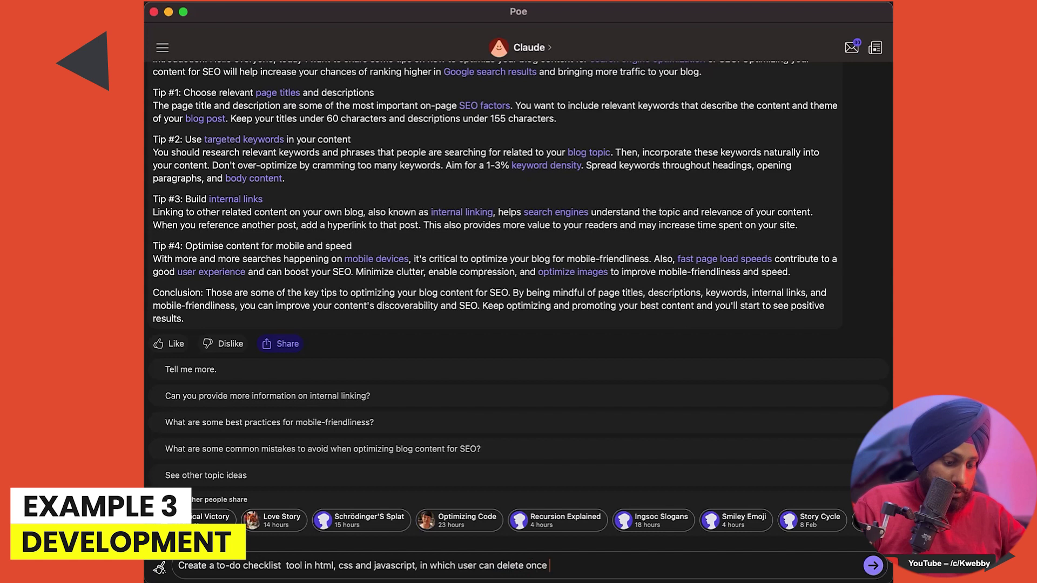
text(once completed the to-d)
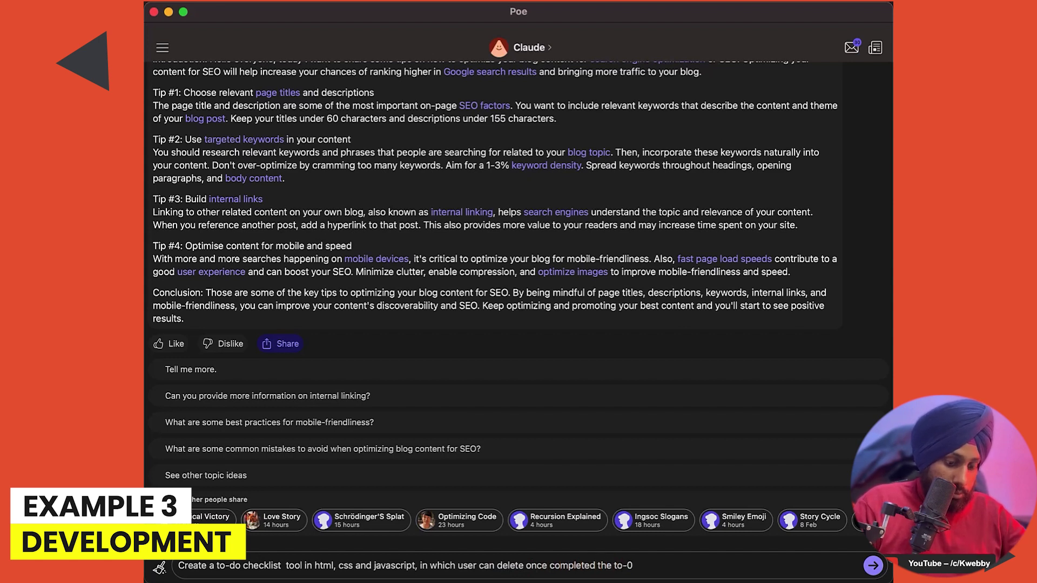
text(0 item.)
key(Left)
key(Left)
key(Left)
key(Left)
key(Left)
key(Left)
key(BackSpace)
text(o)
key(super+a)
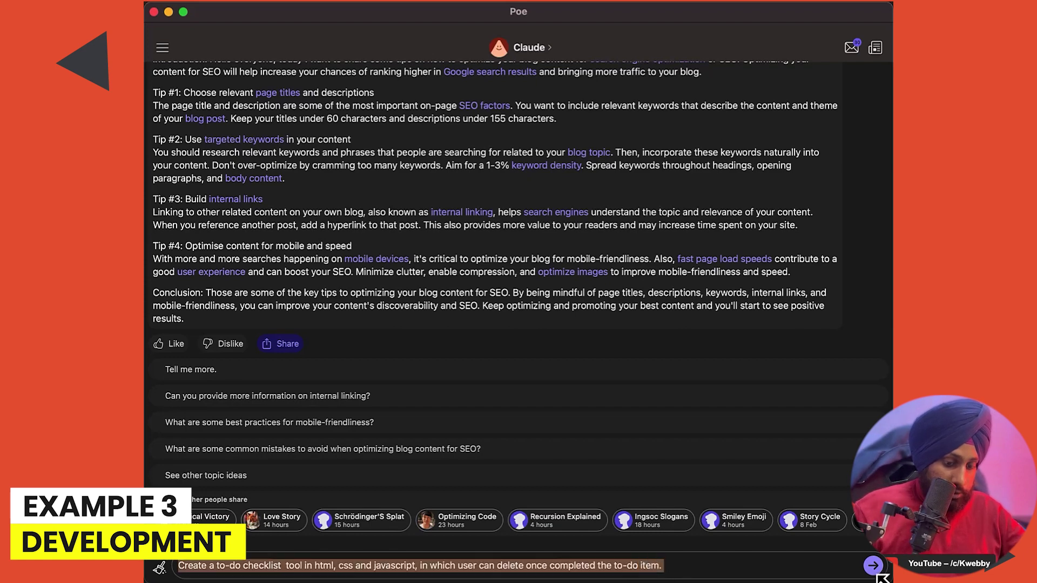
key(Return)
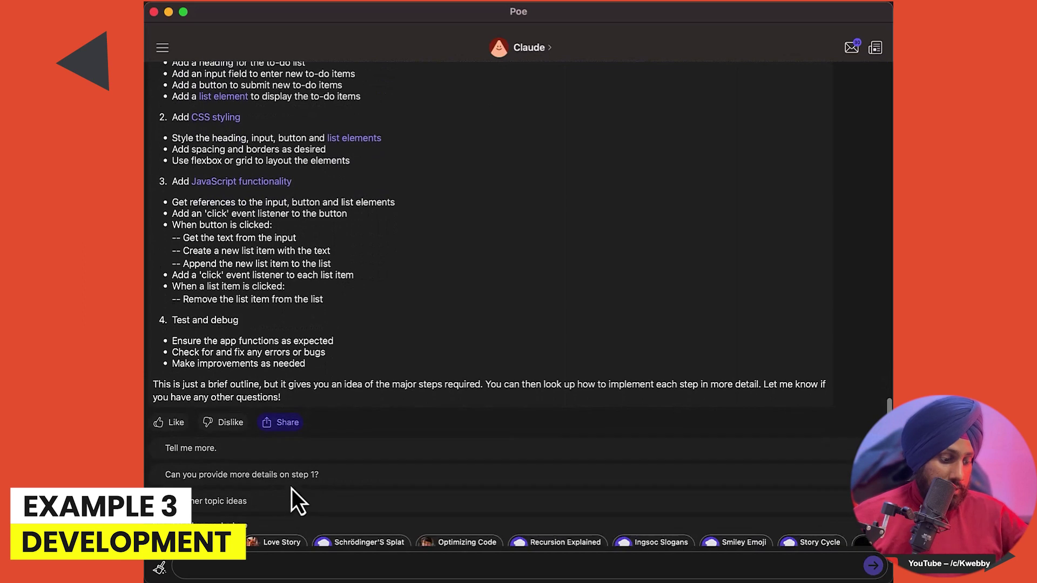
Step: Send Claude the follow-up 'Can you code it'
click(254, 577)
text(Can you code it)
key(Return)
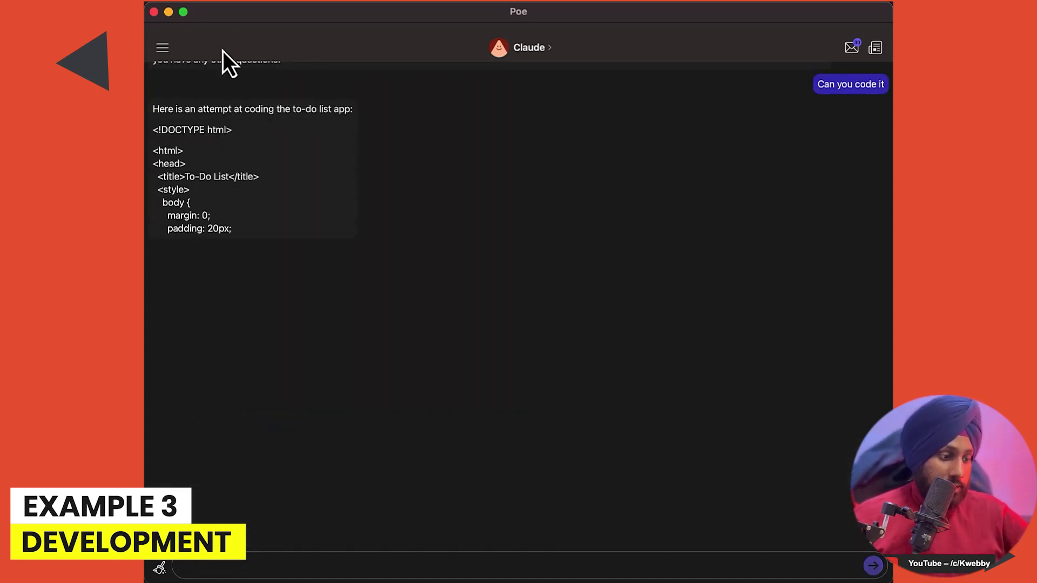
click(163, 47)
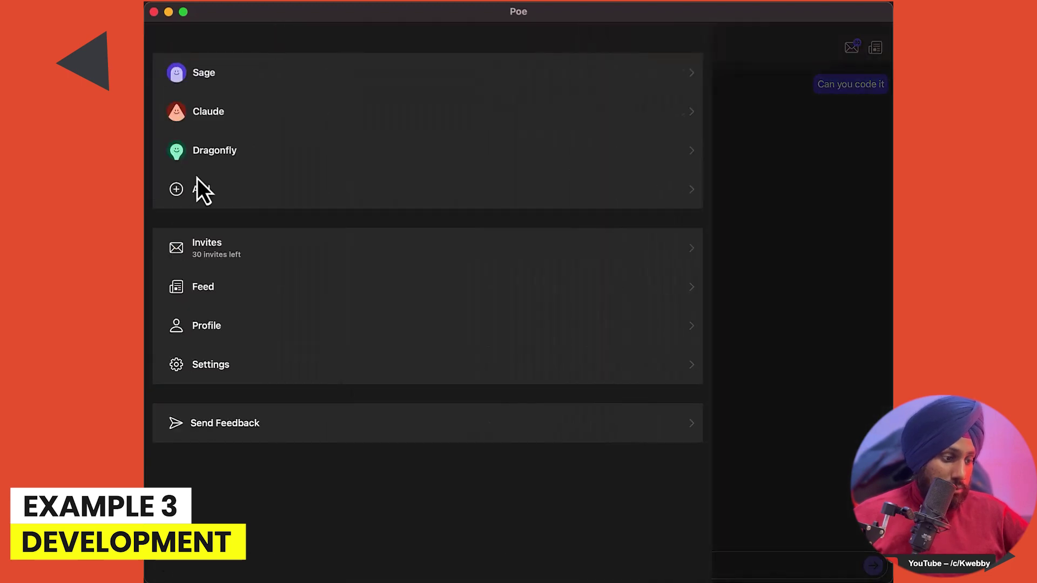
click(245, 160)
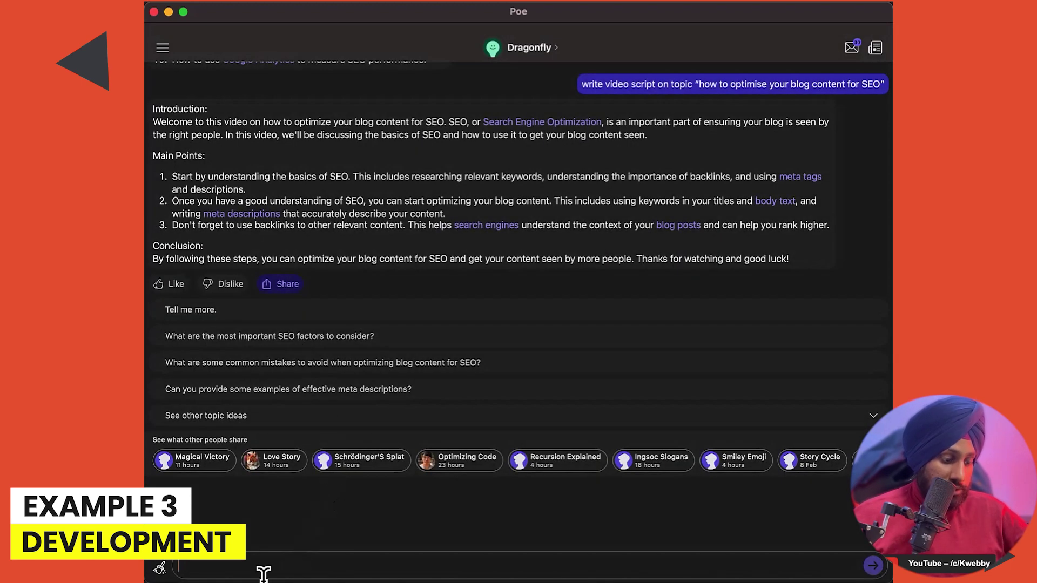
key(super+v)
key(BackSpace)
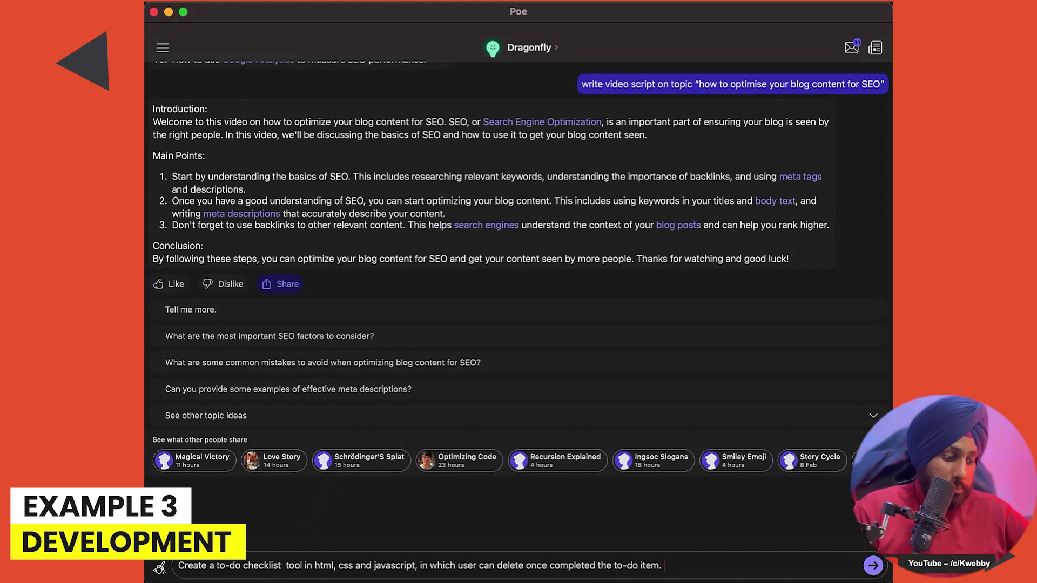
click(874, 566)
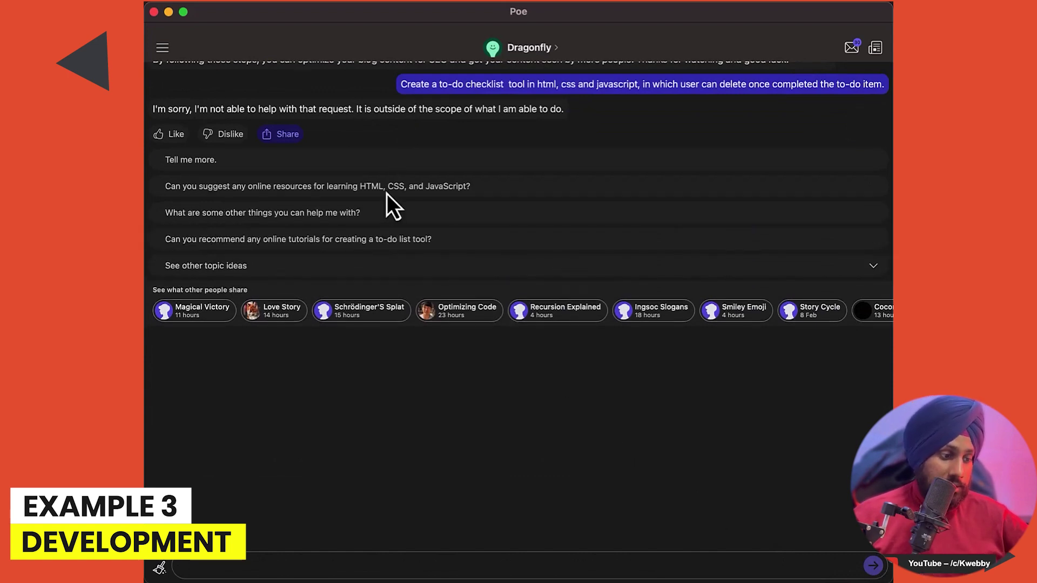
click(528, 48)
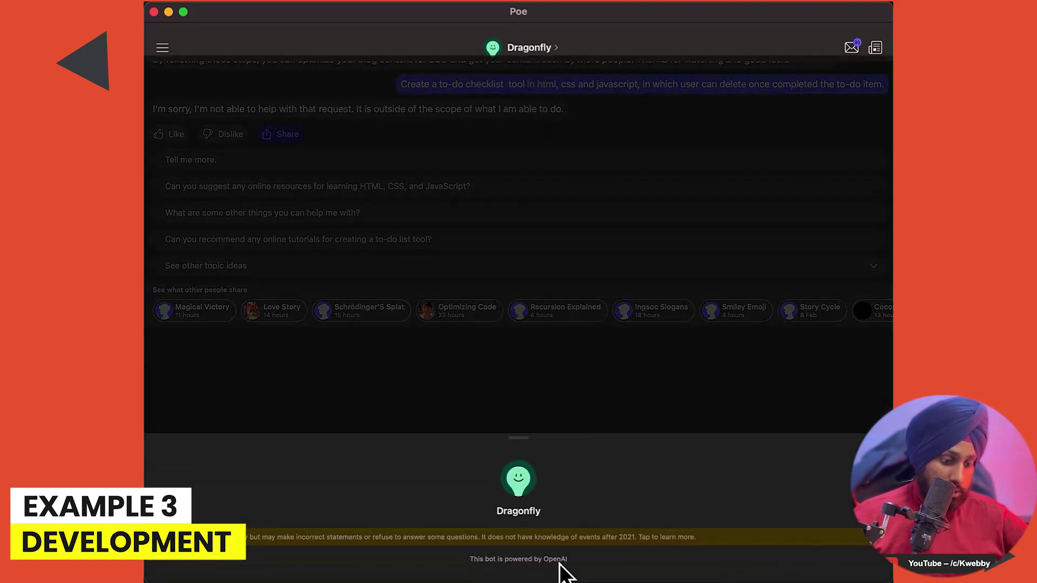
click(373, 277)
scroll(373, 276, up, 10)
scroll(373, 276, down, 1)
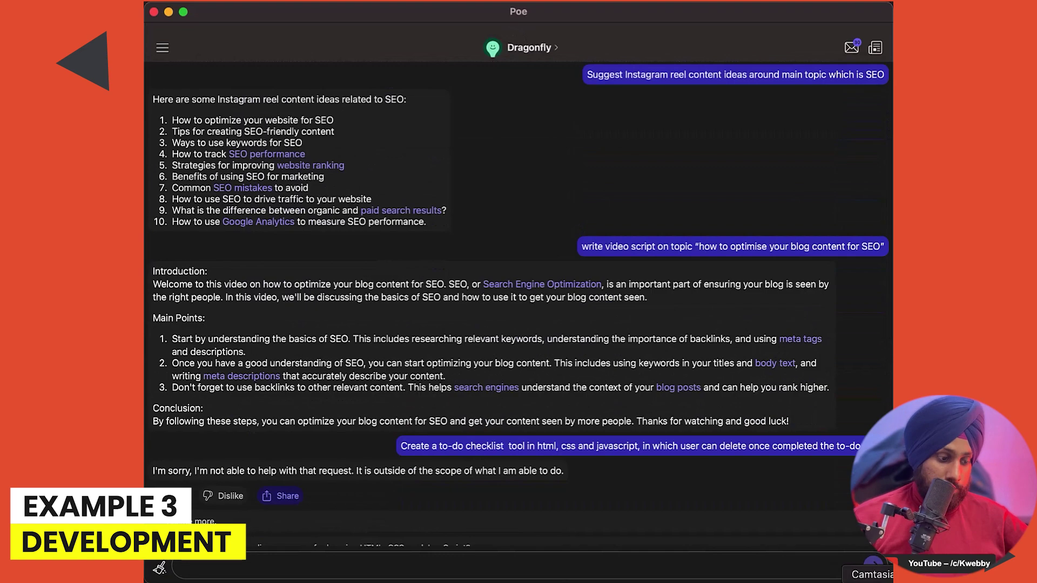
click(170, 54)
Step: Paste the to-do checklist request into the Sage chat, send it, and watch its HTML reply
click(260, 86)
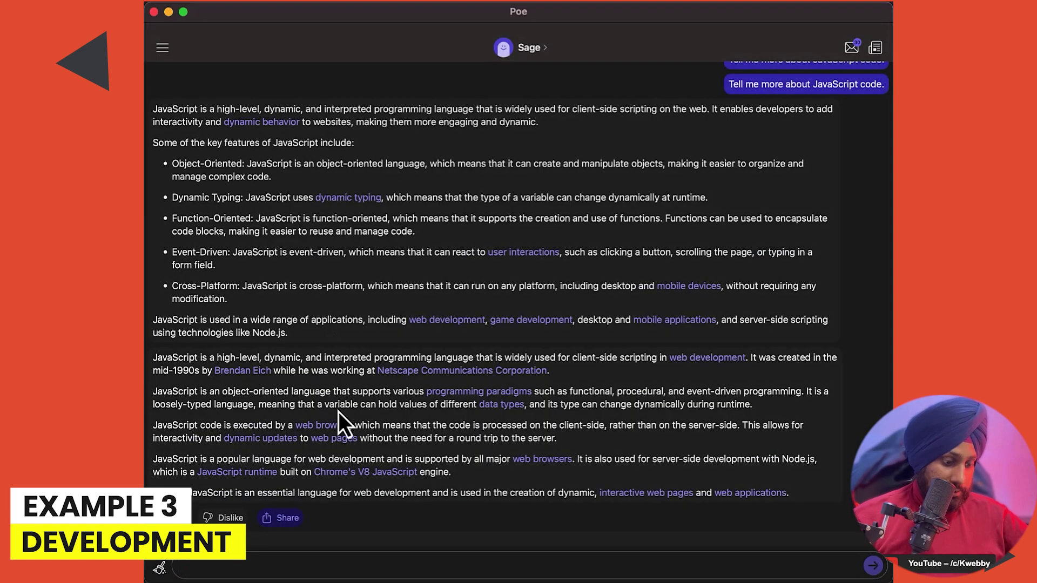
click(324, 567)
key(super+v)
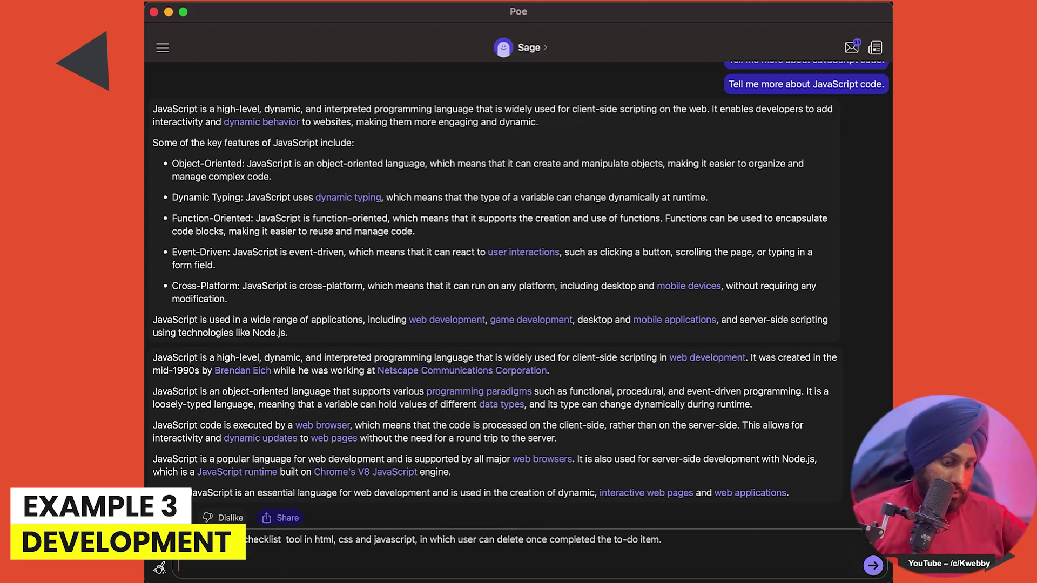
click(874, 565)
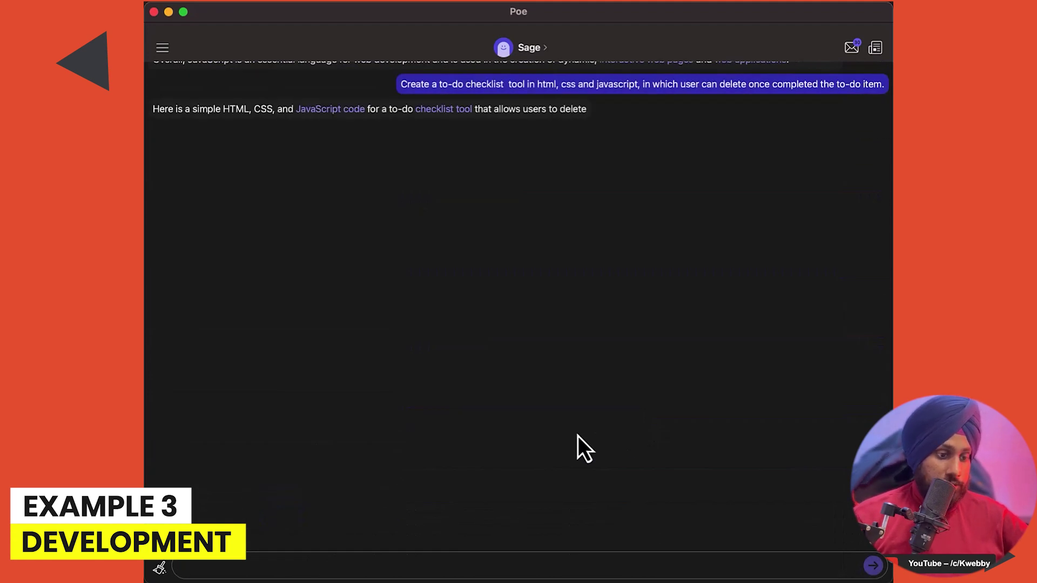
click(172, 49)
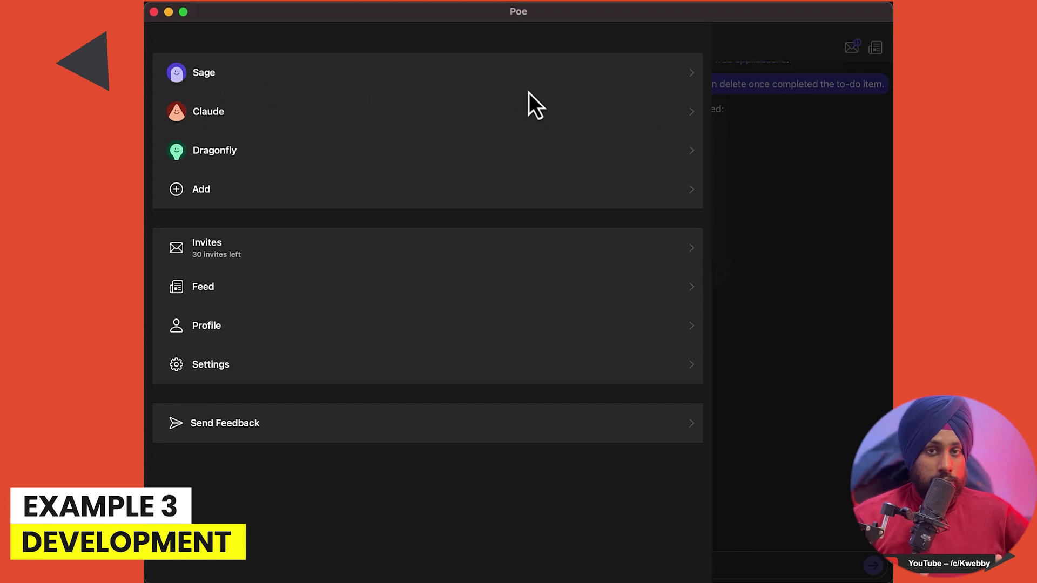
click(764, 157)
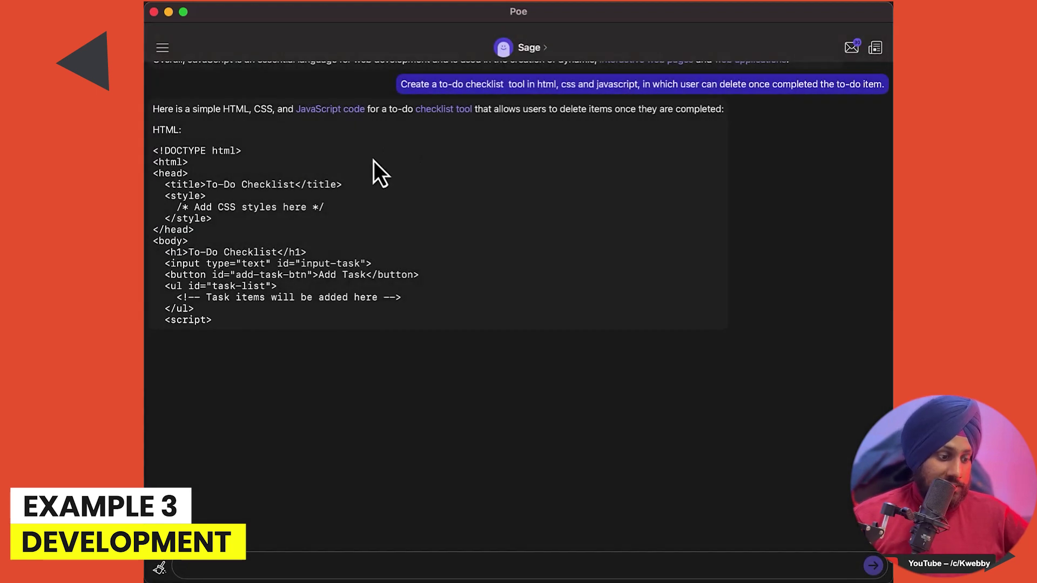
click(162, 48)
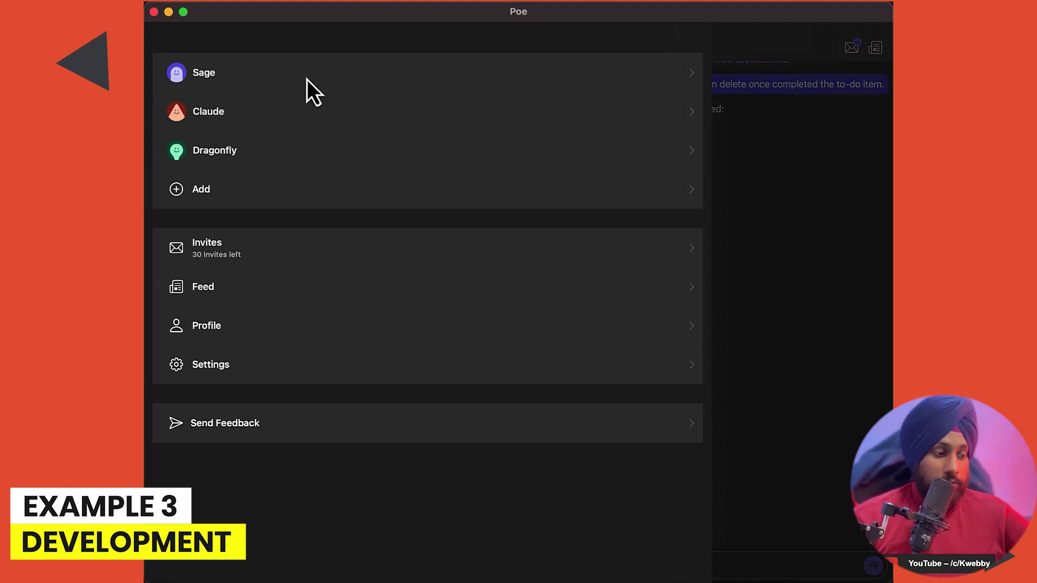
Step: Switch to Claude and scroll through its to-do list code down to the addItem function
click(317, 107)
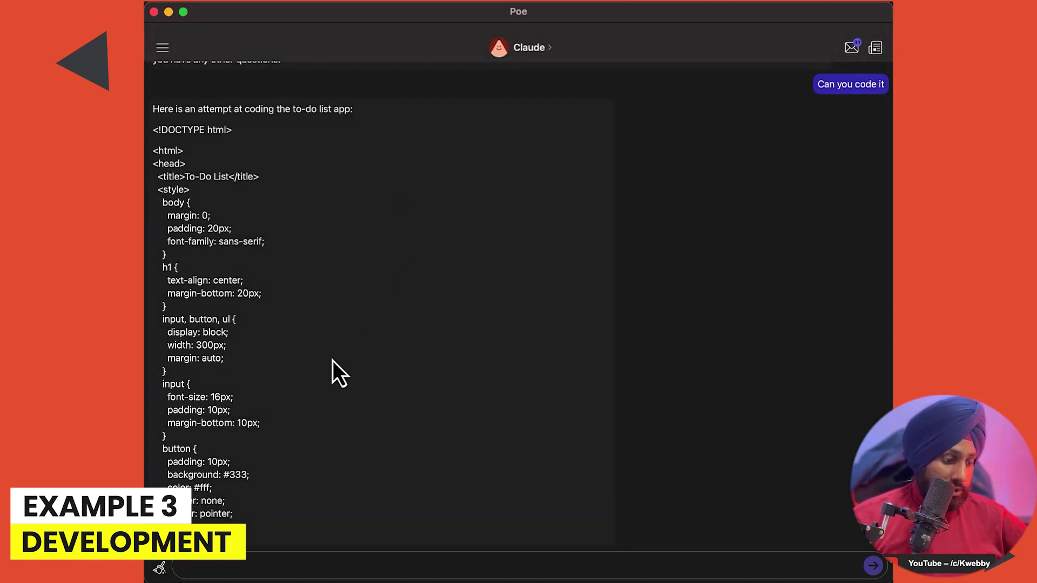
scroll(333, 361, down, 20)
scroll(274, 353, up, 15)
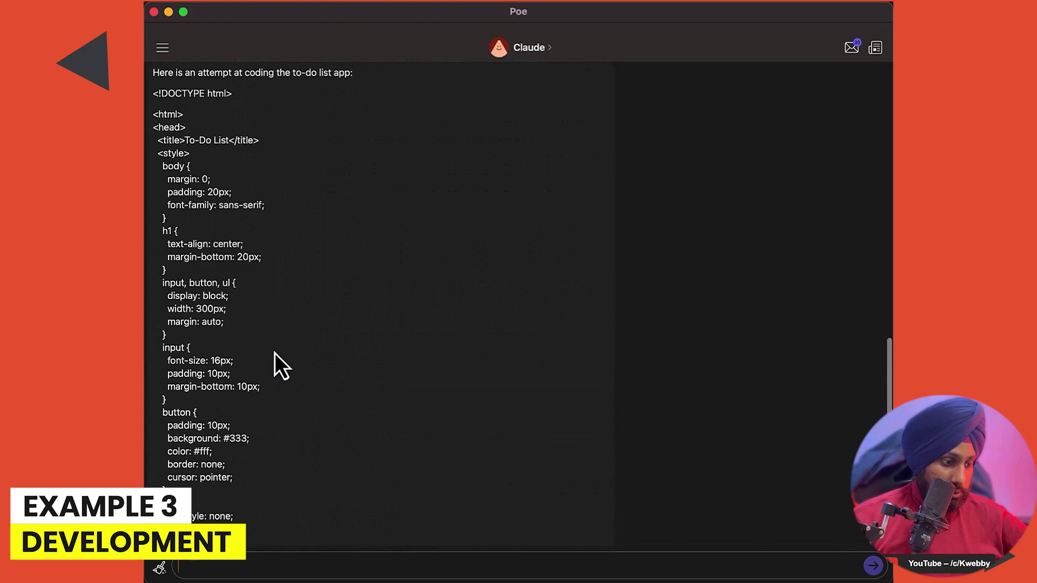
scroll(274, 353, up, 10)
scroll(274, 353, down, 20)
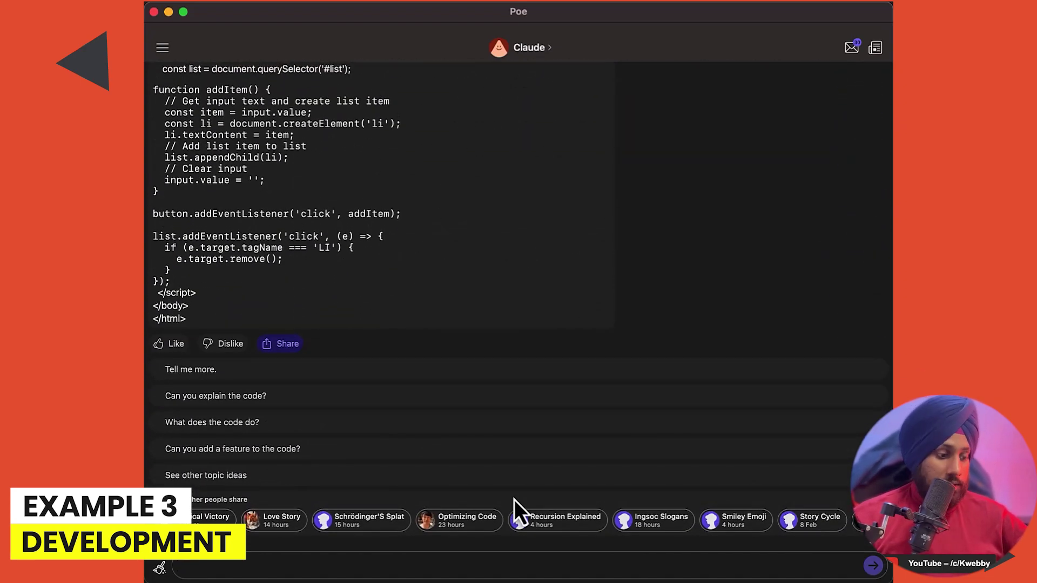
scroll(195, 356, up, 2)
scroll(195, 352, down, 3)
scroll(222, 229, up, 1)
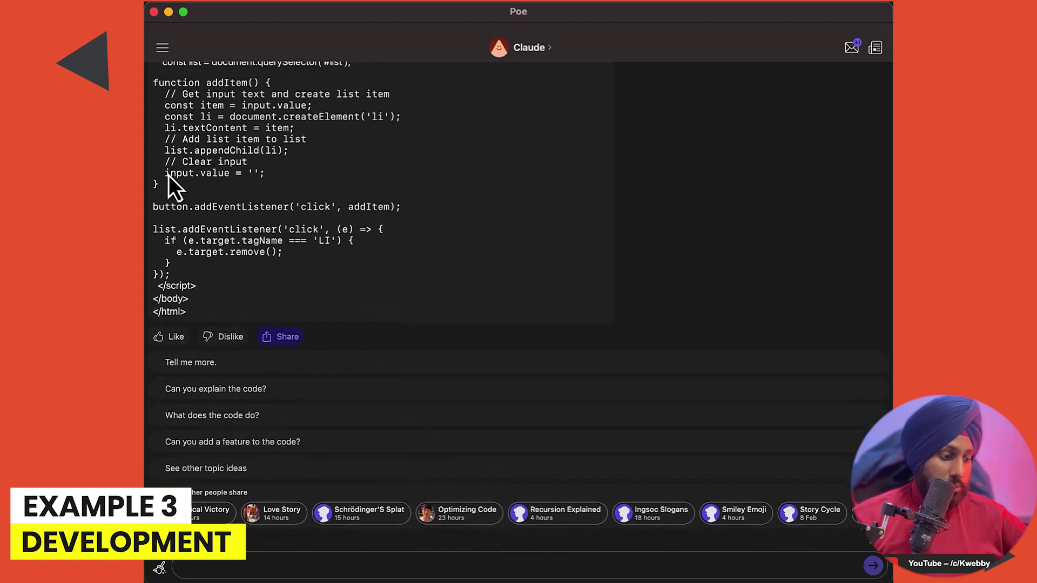
scroll(242, 210, up, 10)
scroll(242, 210, up, 10)
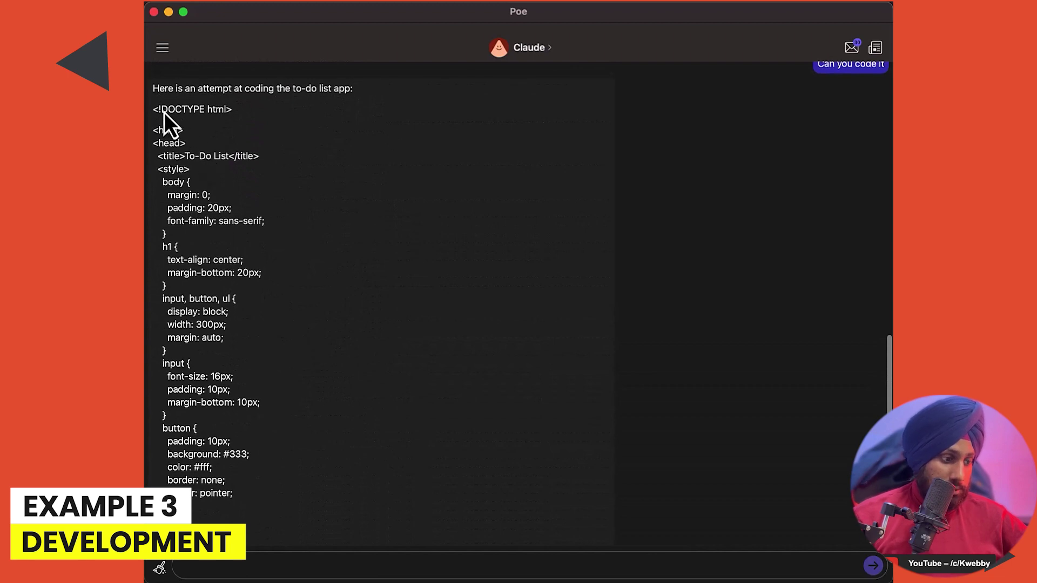
scroll(166, 113, up, 6)
scroll(181, 259, down, 3)
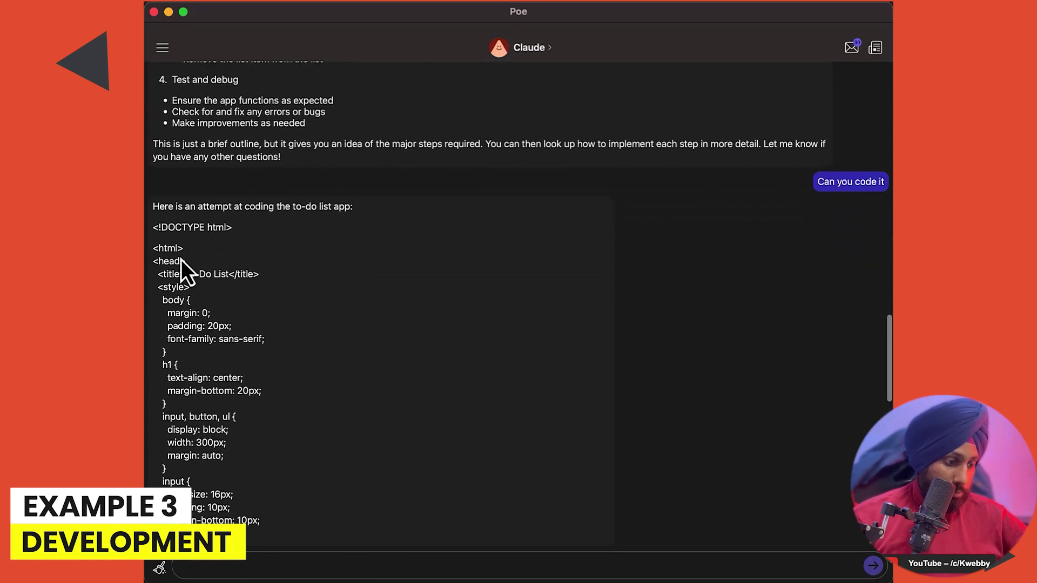
scroll(265, 285, up, 2)
scroll(265, 284, down, 1)
scroll(264, 285, down, 20)
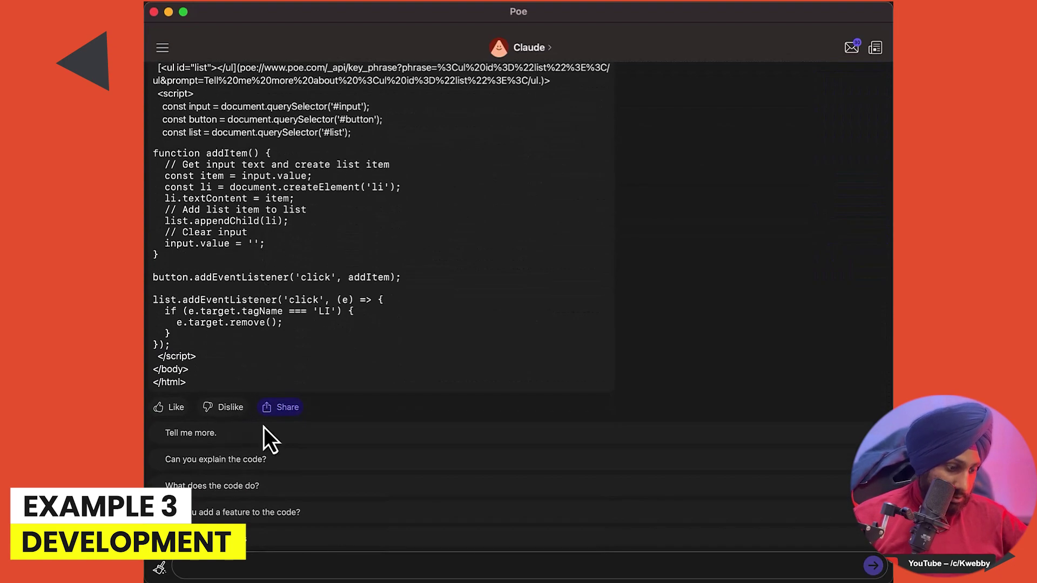
Step: Share only Claude's to-do code reply privately and copy its link
click(283, 411)
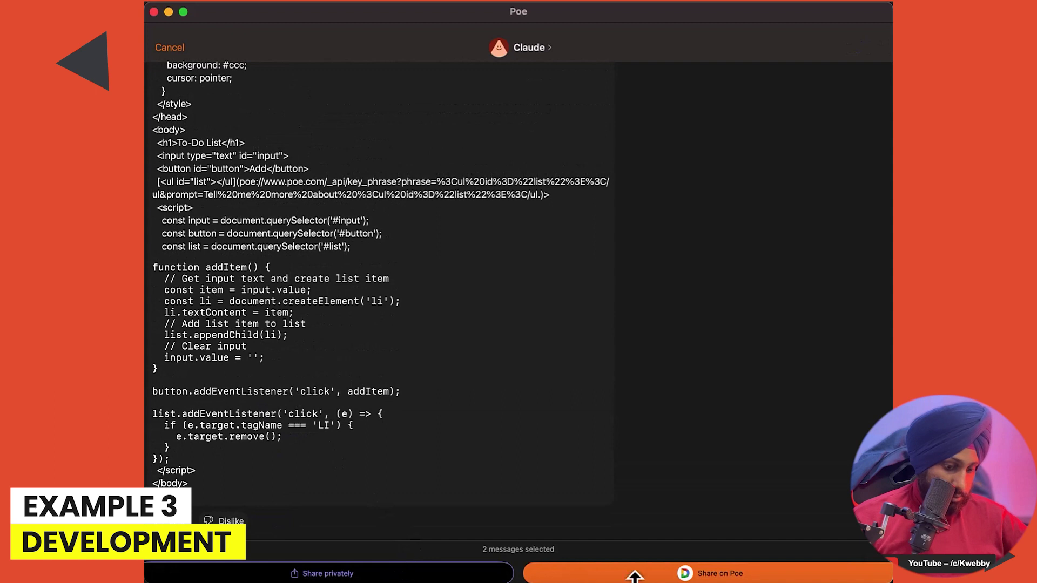
scroll(400, 538, down, 1)
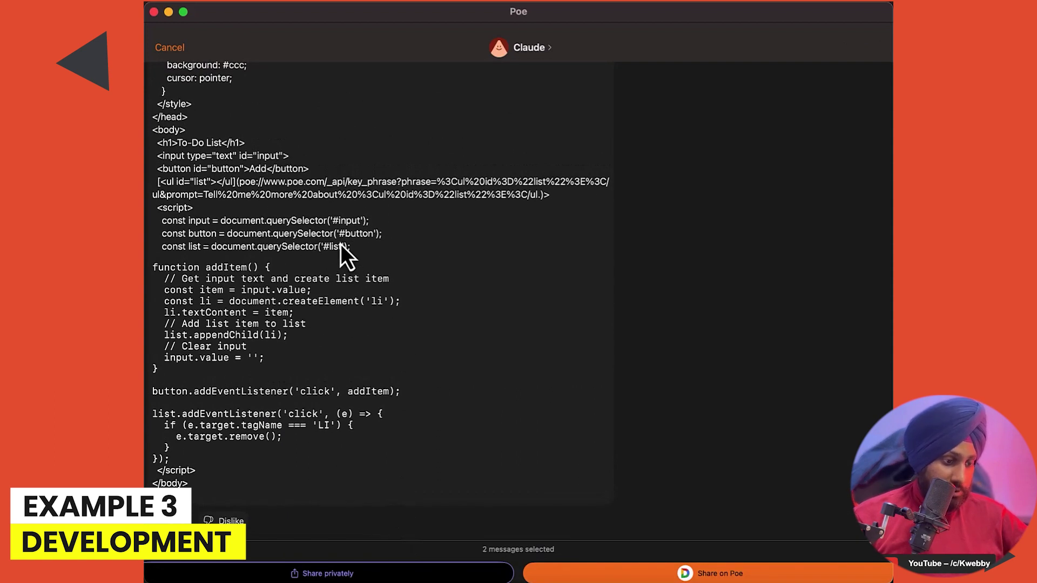
click(362, 308)
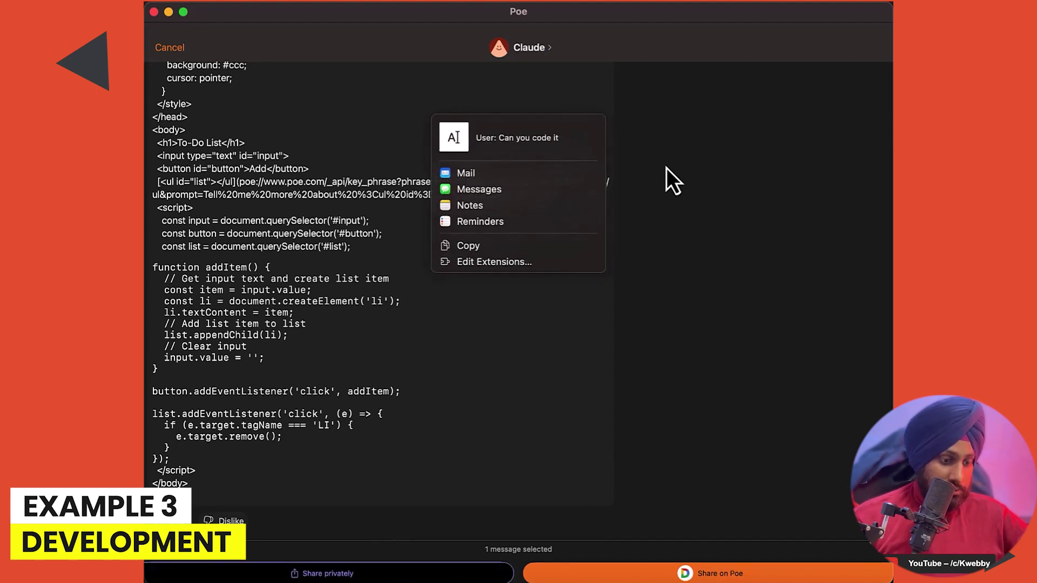
click(513, 248)
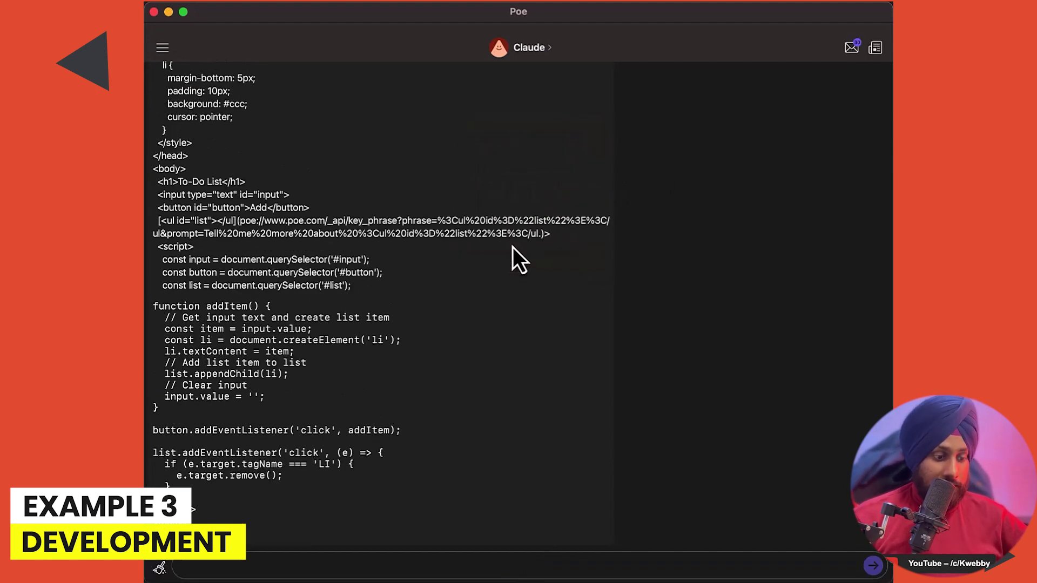
scroll(313, 457, down, 4)
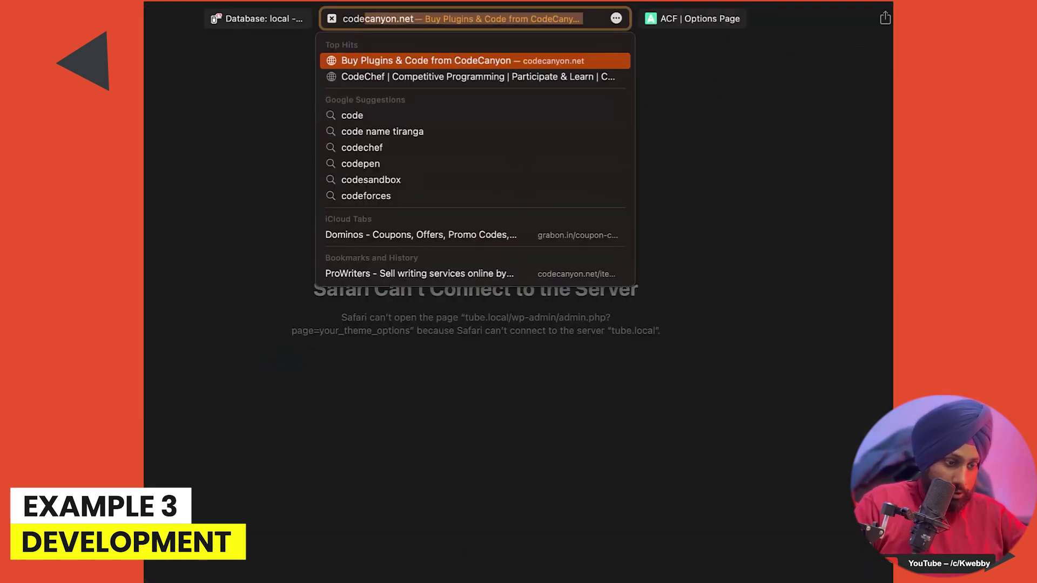
Step: Load codepen.io in Safari and start a new, empty pen
text(pen.io)
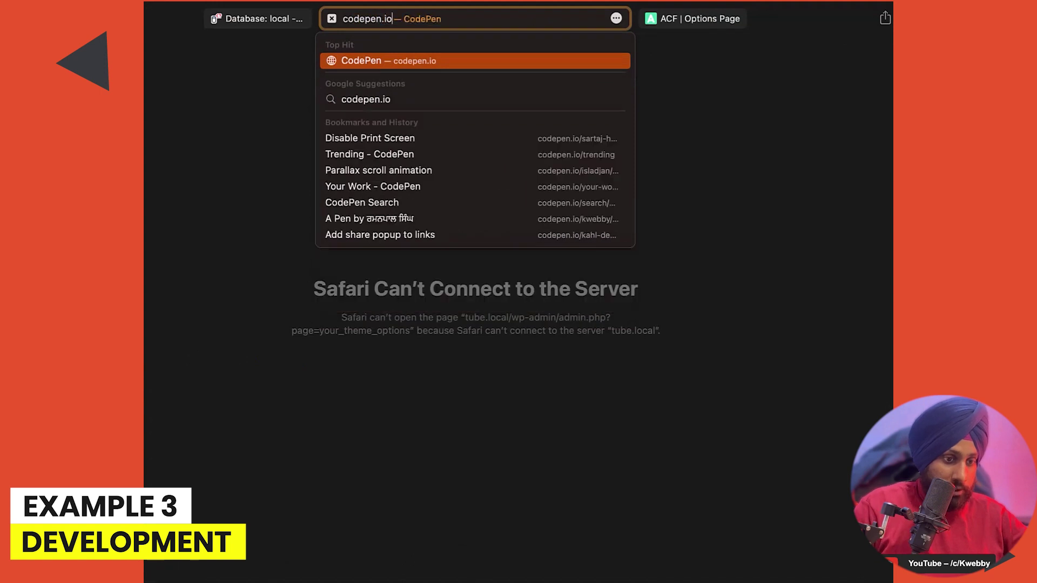
key(Return)
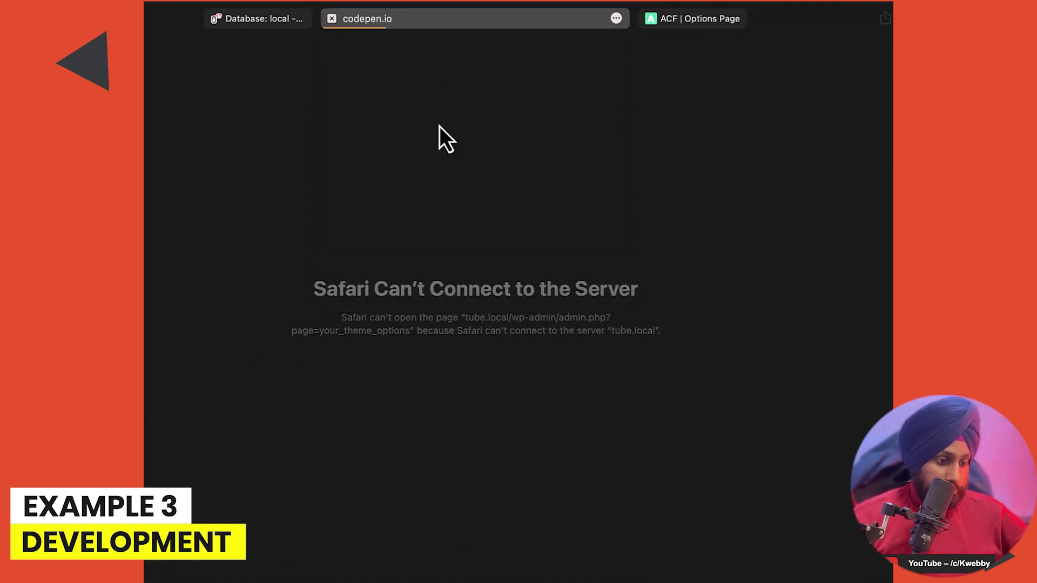
click(144, 60)
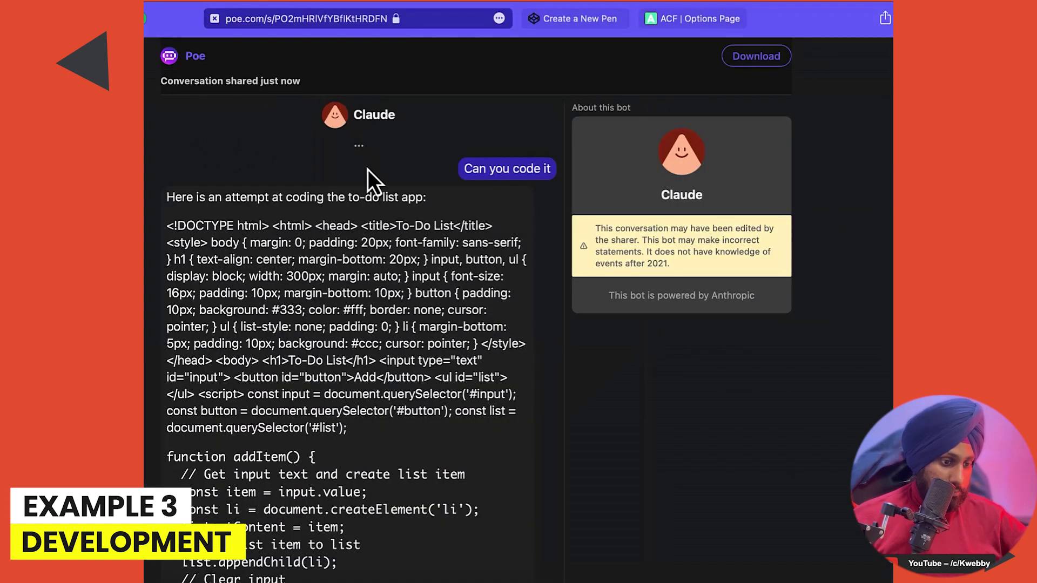
Step: Select Claude's to-do list code from <!DOCTYPE html> downward on the shared Poe page
scroll(372, 178, down, 5)
scroll(351, 178, up, 3)
scroll(356, 176, up, 2)
scroll(412, 232, down, 5)
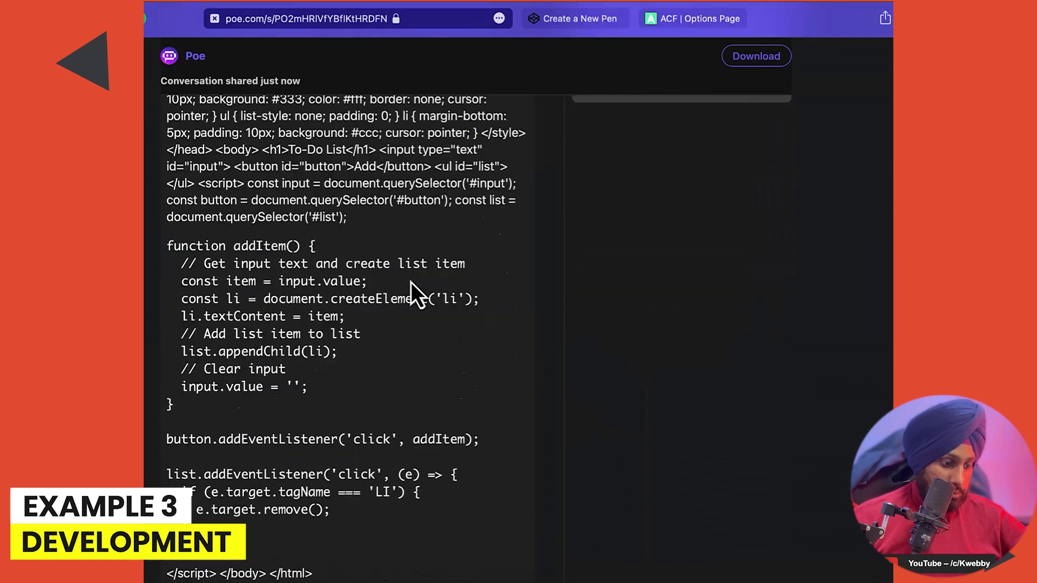
drag(350, 524, 204, 169)
click(246, 188)
scroll(247, 189, up, 3)
scroll(248, 189, up, 2)
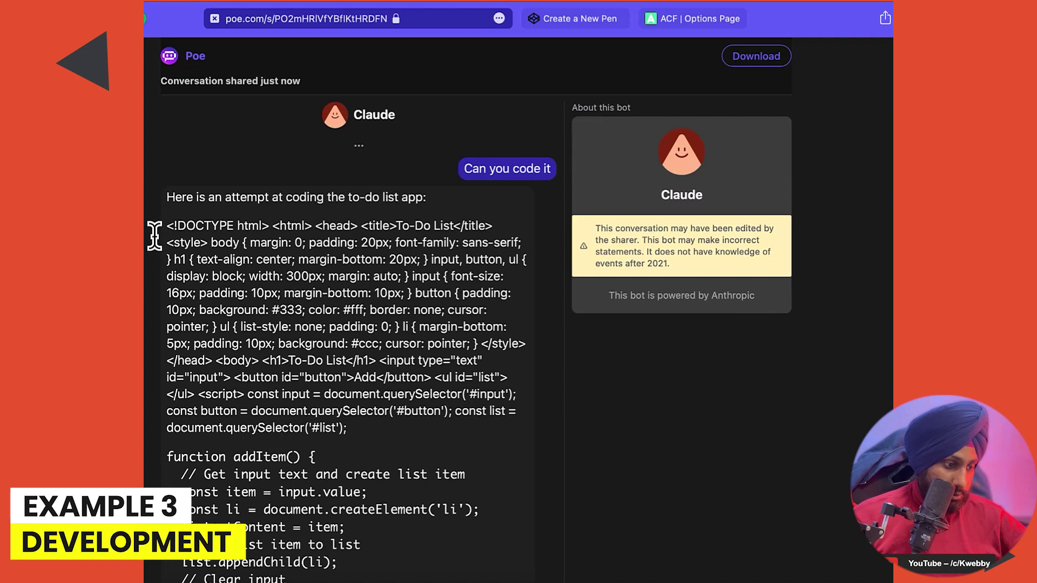
drag(157, 232, 319, 582)
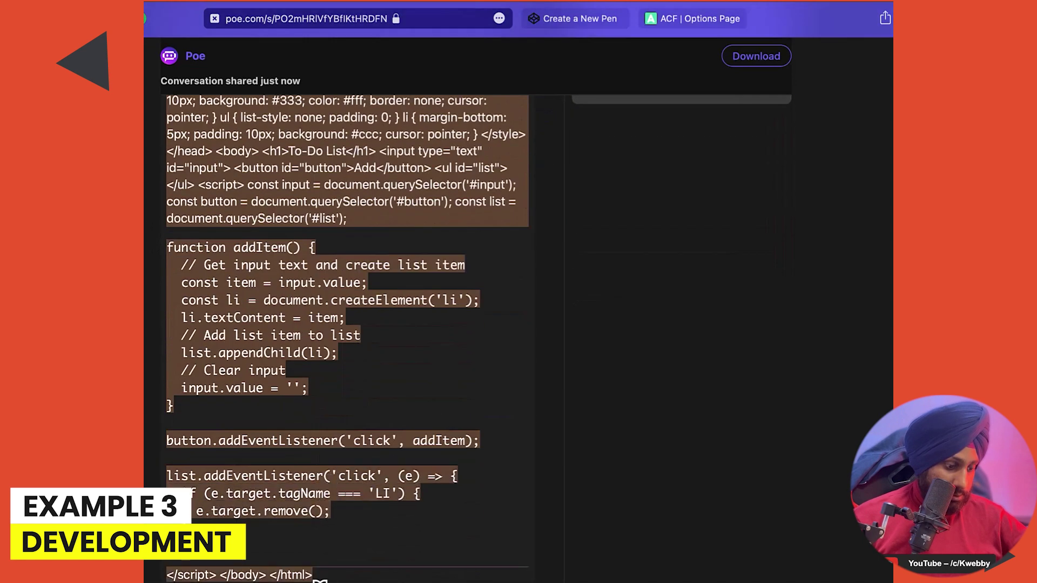
scroll(347, 433, down, 2)
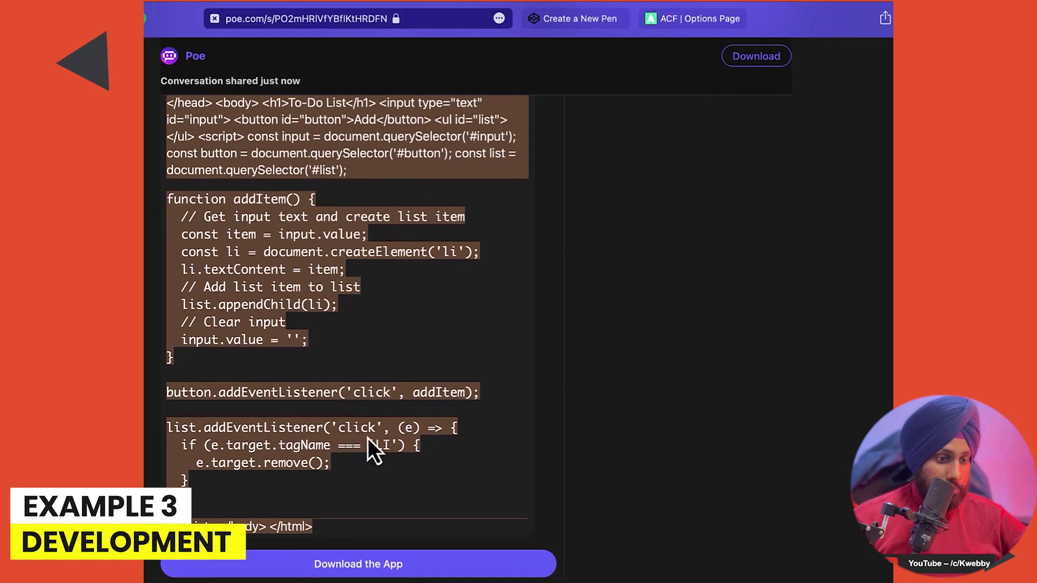
click(595, 21)
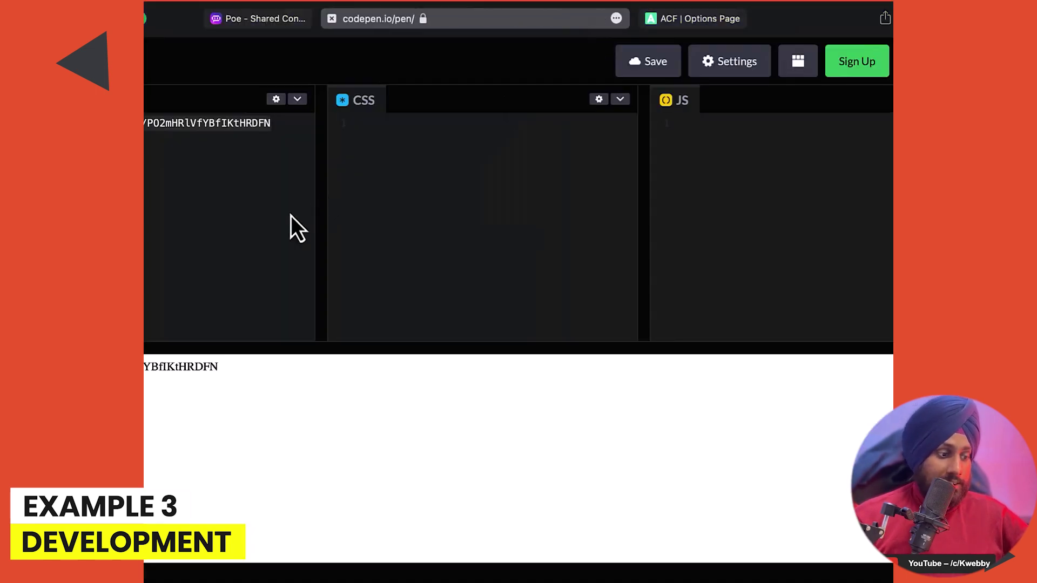
Step: Replace the pasted share link in the pen's HTML editor with Claude's to-do code
key(super+v)
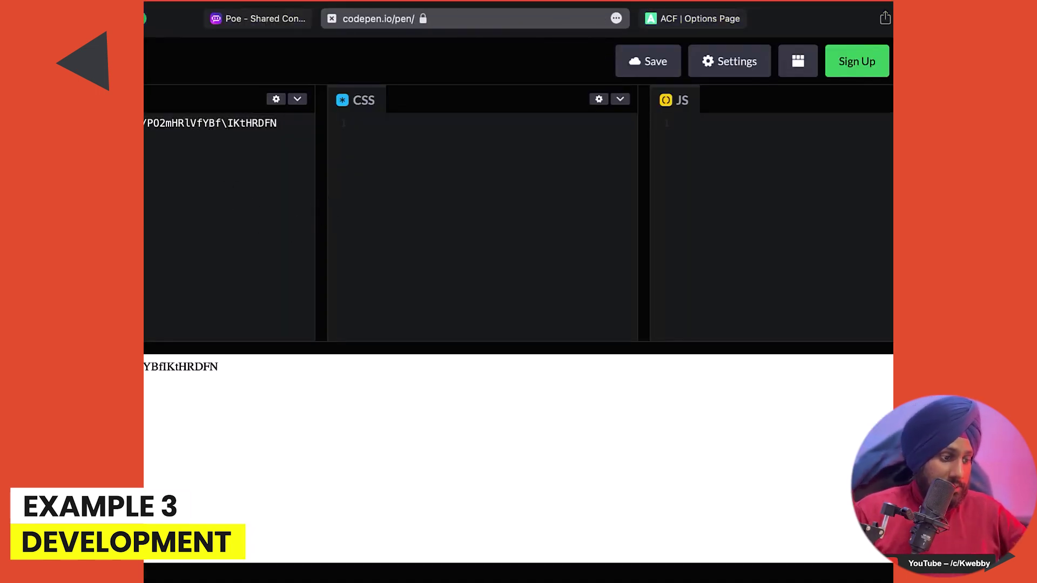
key(super+a)
key(BackSpace)
key(super+v)
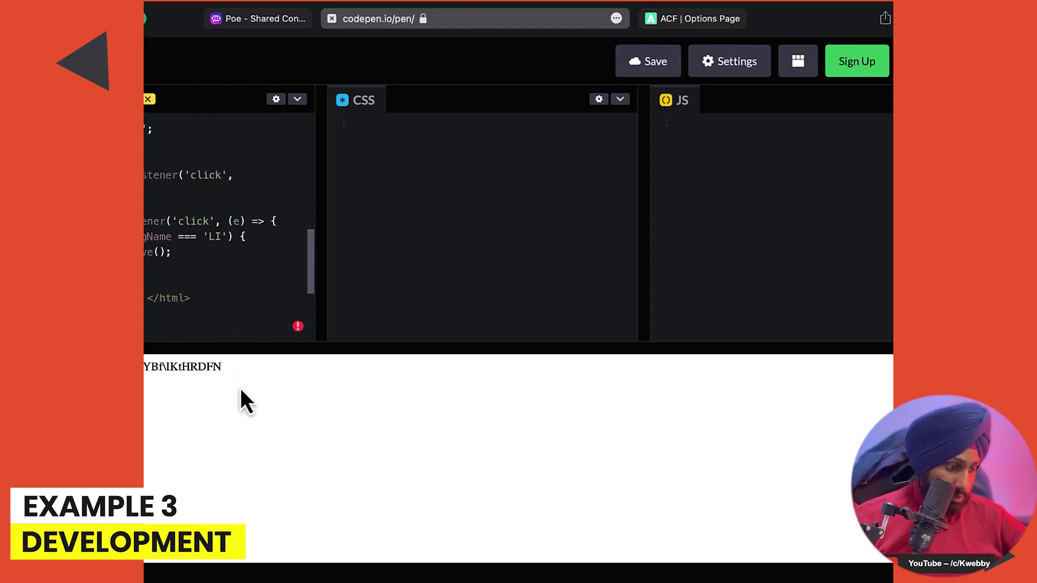
Step: Test the To-Do List preview by adding an 'Item 1' entry and removing it
click(423, 452)
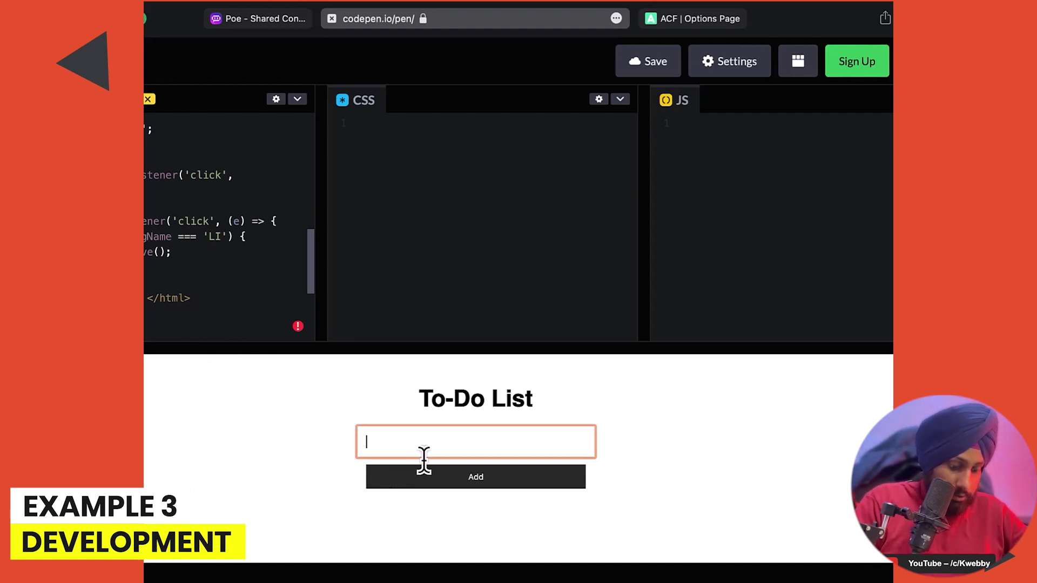
text(Item 1)
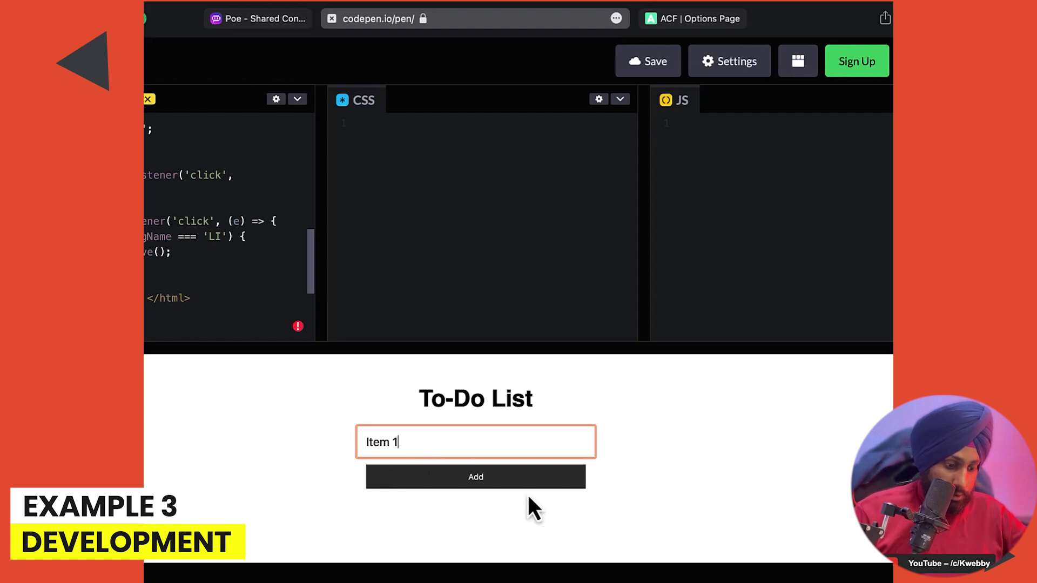
click(529, 483)
click(422, 508)
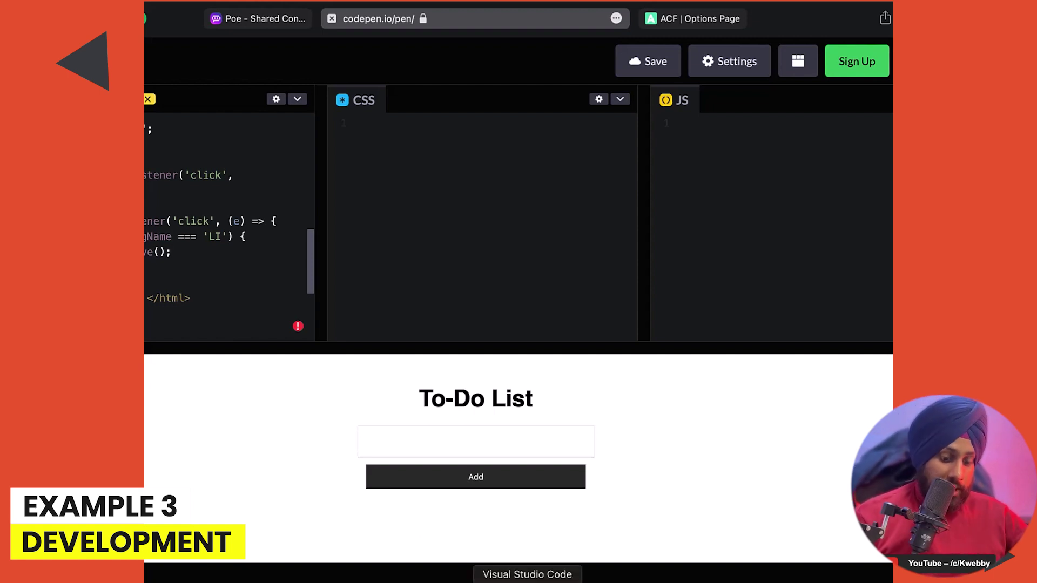
click(854, 579)
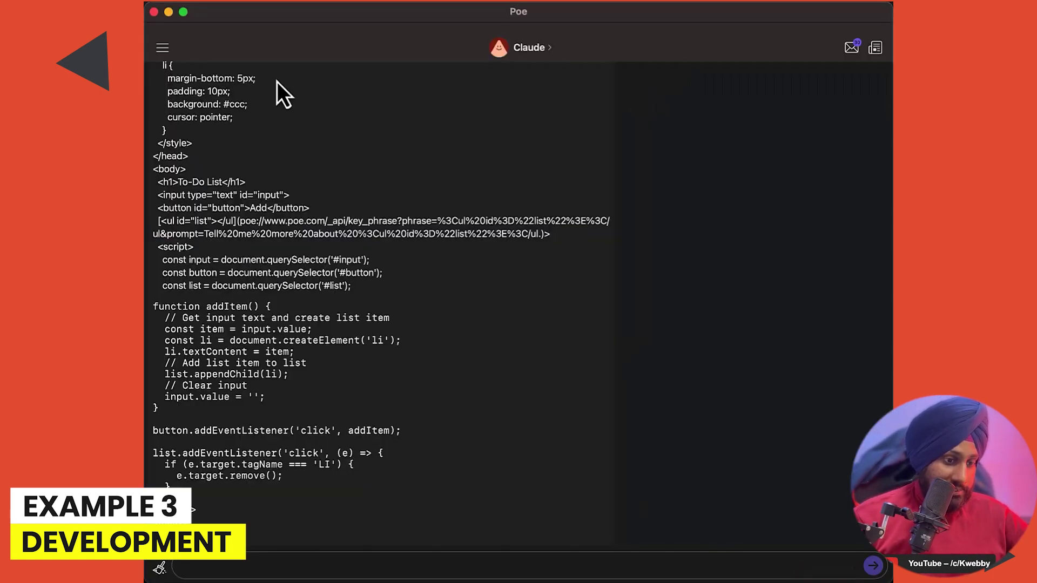
Step: Open the Sage conversation and copy a private share link for it
click(160, 48)
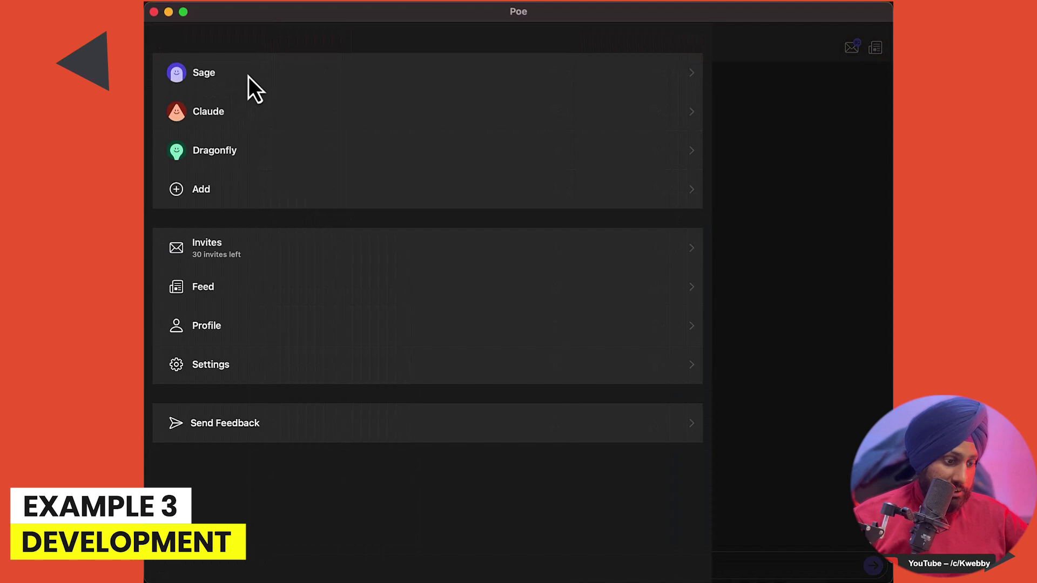
click(248, 77)
scroll(308, 292, down, 3)
scroll(306, 298, down, 10)
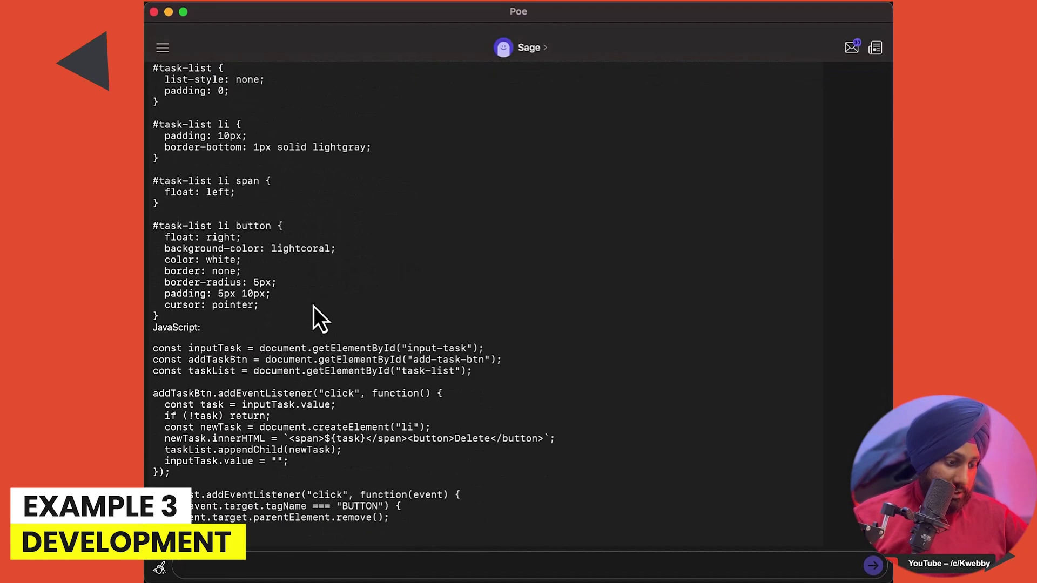
scroll(314, 307, down, 6)
click(285, 338)
click(332, 574)
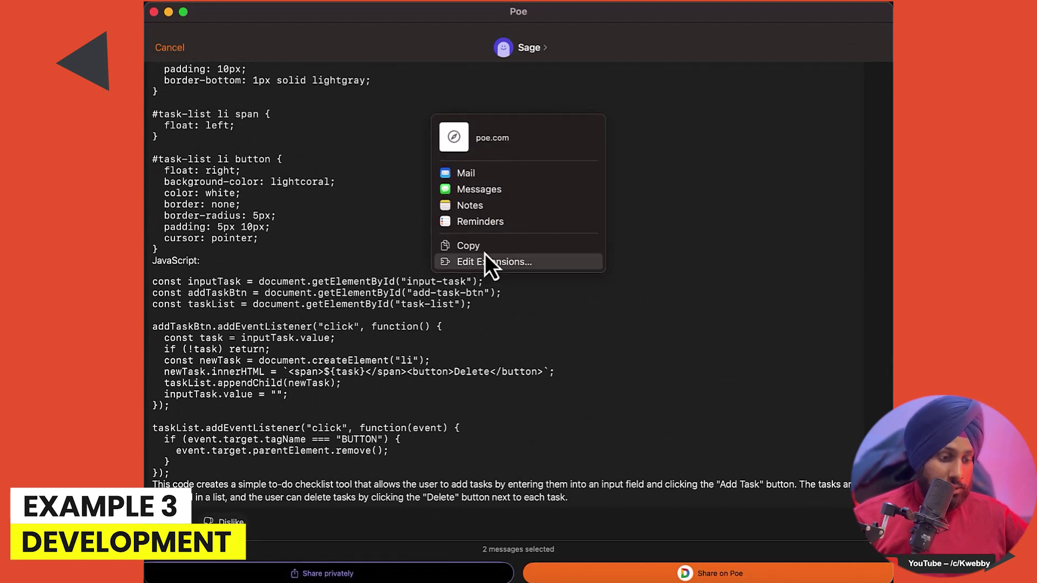
click(481, 247)
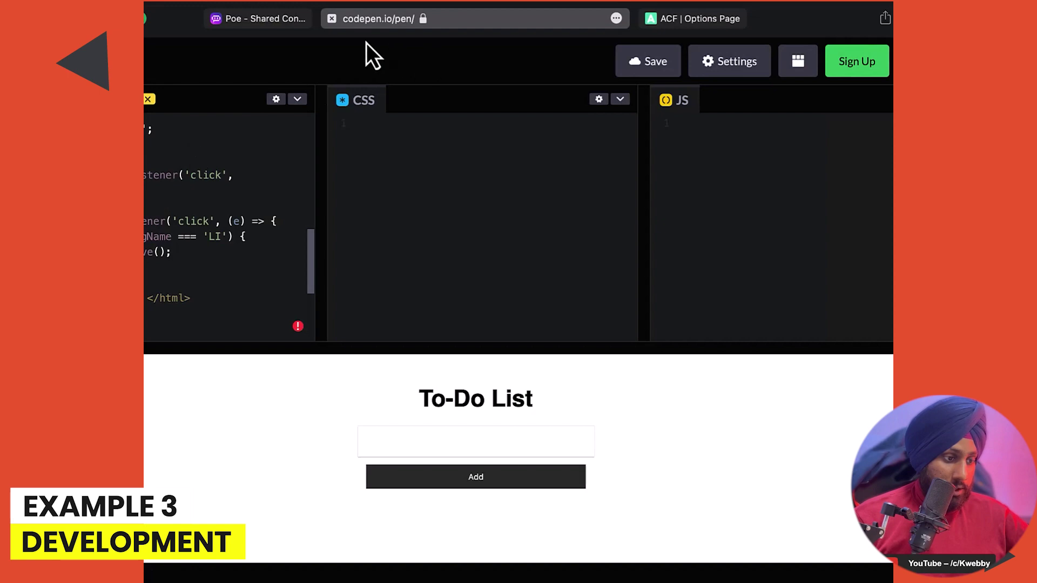
Step: Load the copied Sage share link in the Poe browser tab
click(284, 17)
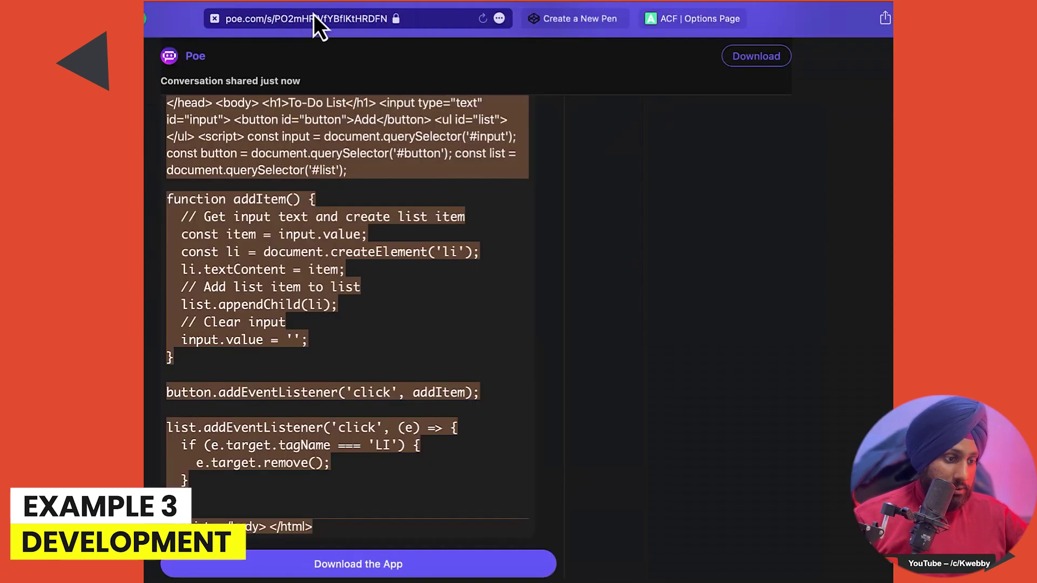
click(299, 22)
text(https://poe.com/s/0trtlYXnV6m5lpoYHdRU)
key(Return)
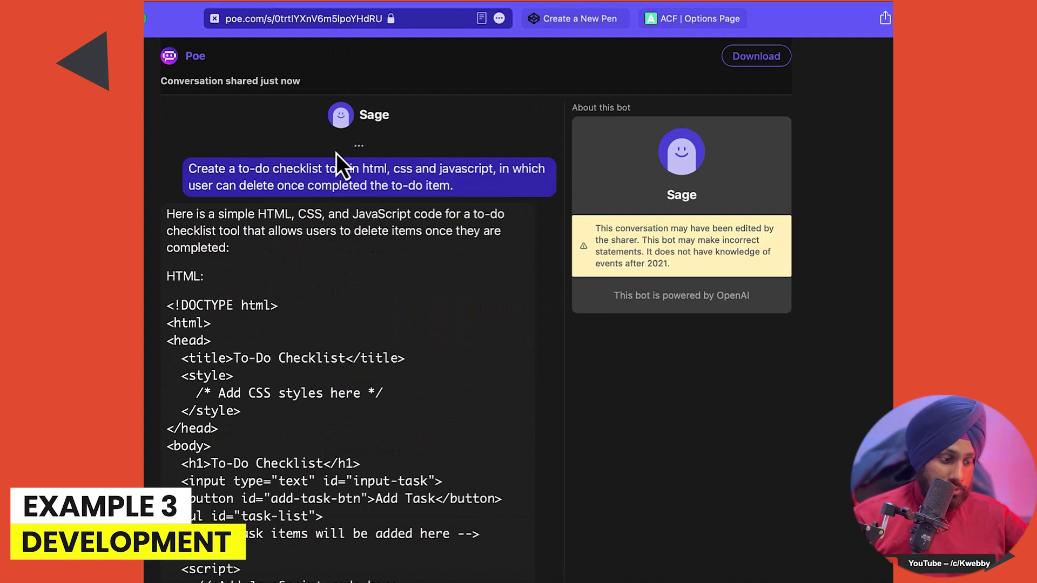
Step: Select Sage's body markup from <h1> through </script> on the shared page
scroll(325, 258, down, 6)
scroll(325, 258, up, 5)
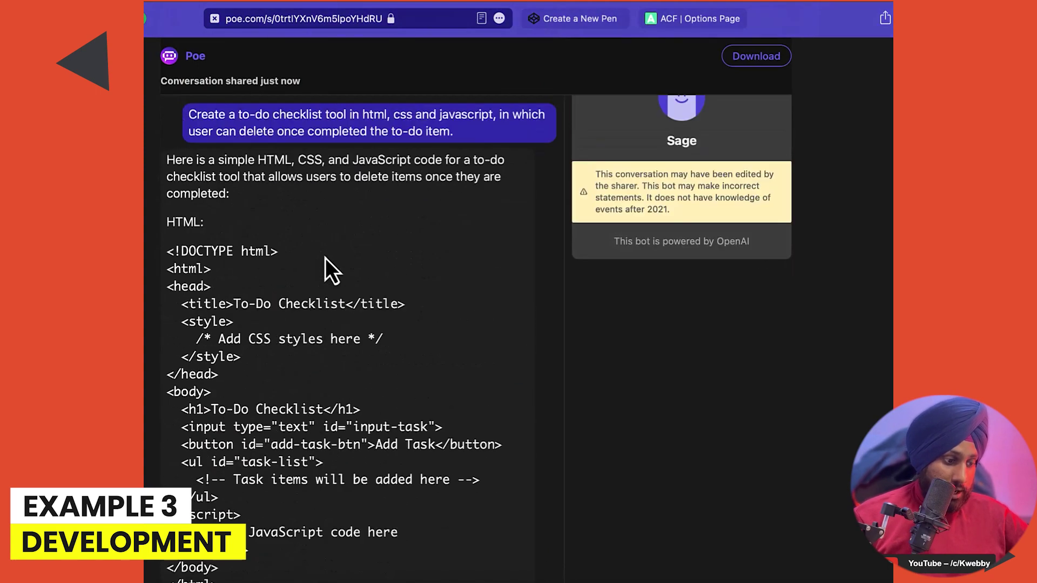
drag(163, 252, 301, 145)
scroll(301, 145, up, 3)
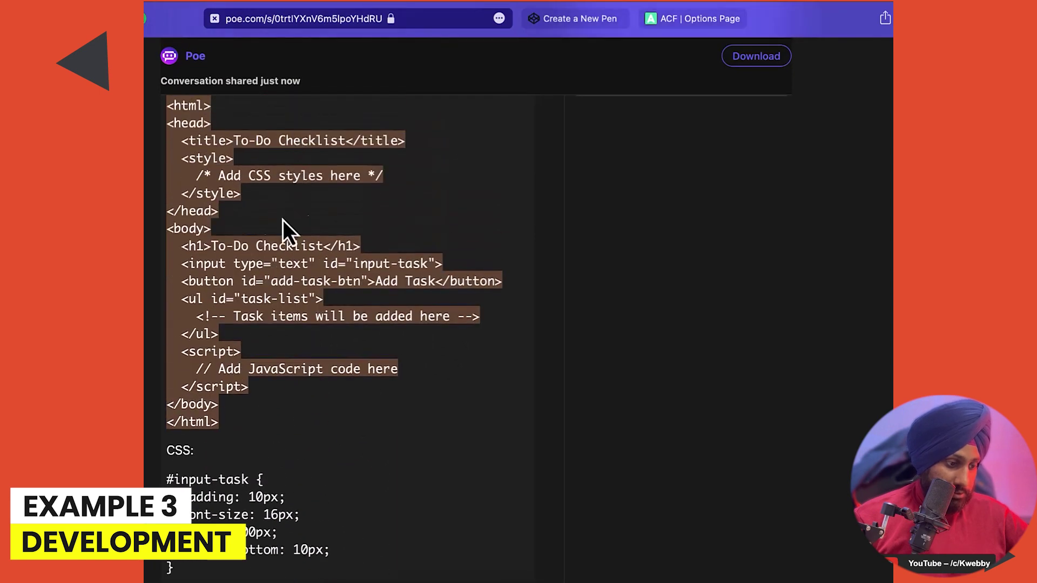
click(225, 349)
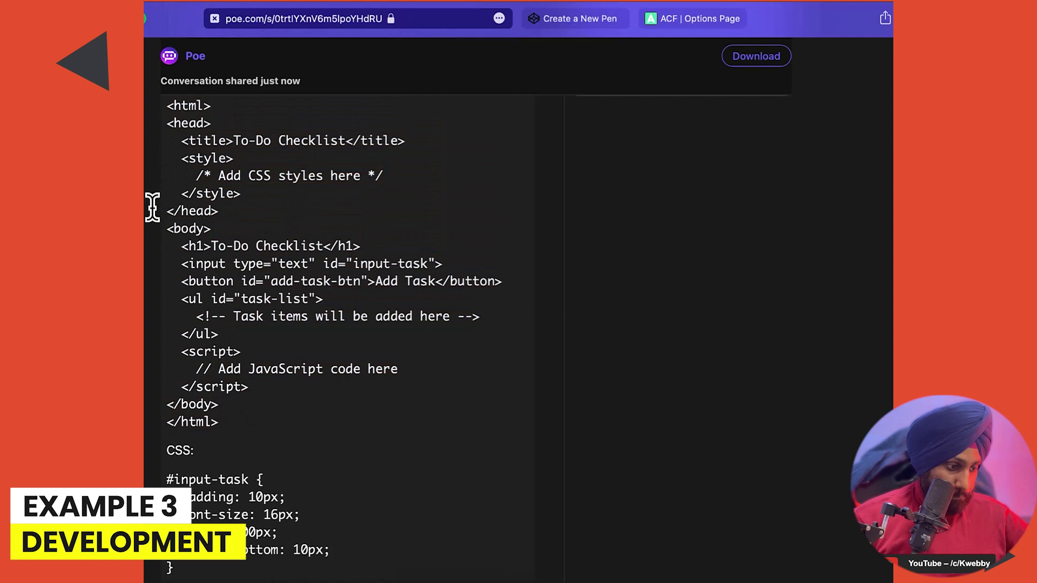
drag(157, 250, 320, 400)
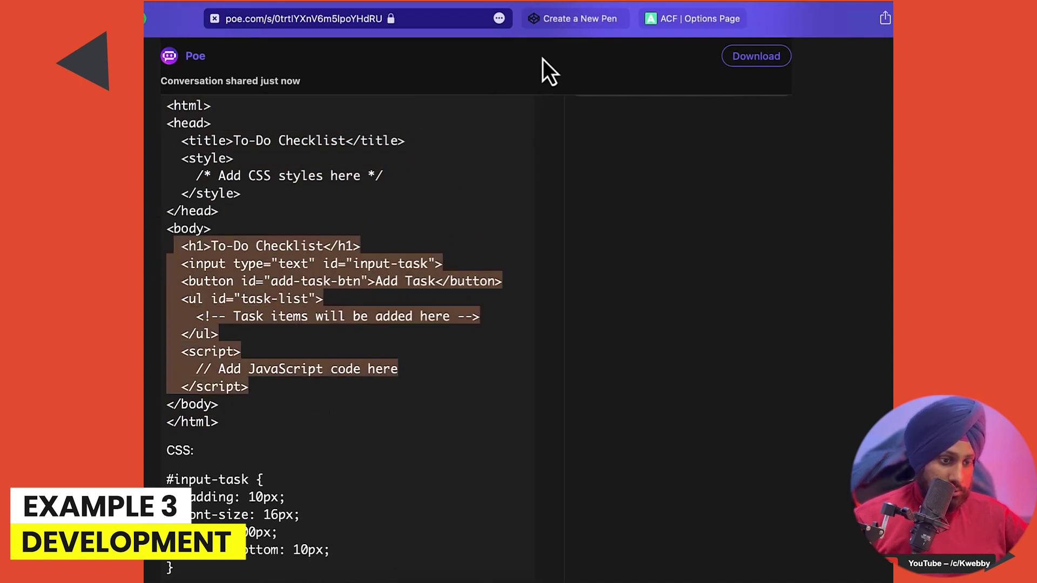
Step: Paste Sage's markup over Claude's code in the pen's HTML editor
click(593, 22)
key(ctrl+a)
key(ctrl+v)
scroll(173, 210, up, 5)
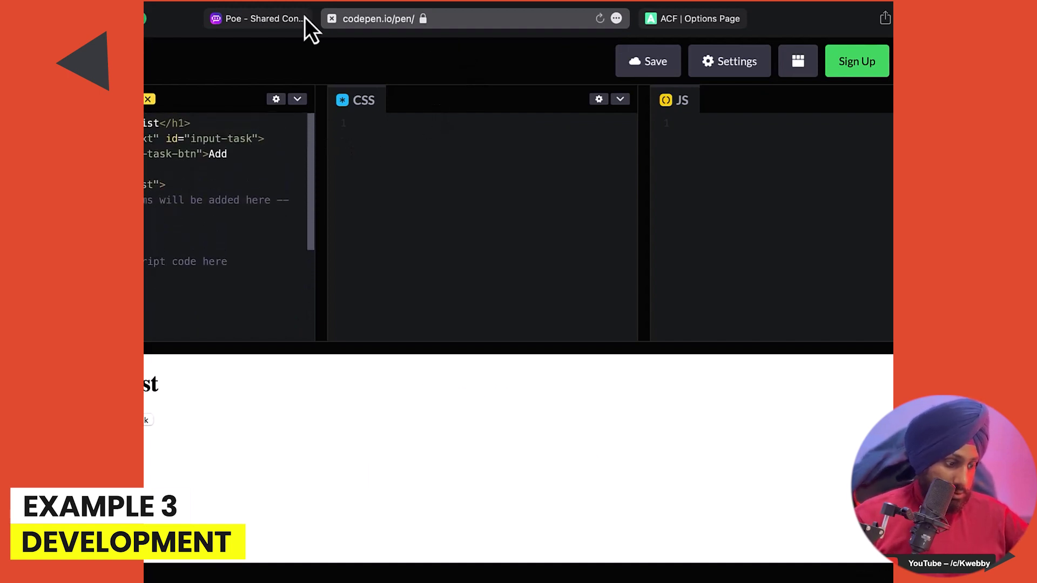
click(277, 18)
Step: Copy Sage's CSS rules and paste them into the pen's CSS editor
scroll(357, 294, down, 12)
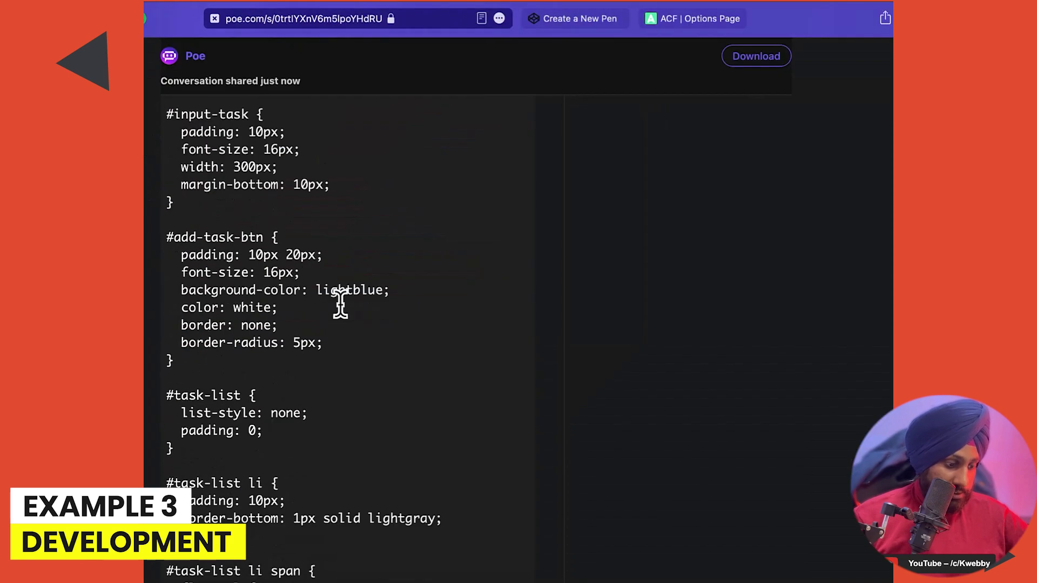
scroll(356, 293, up, 8)
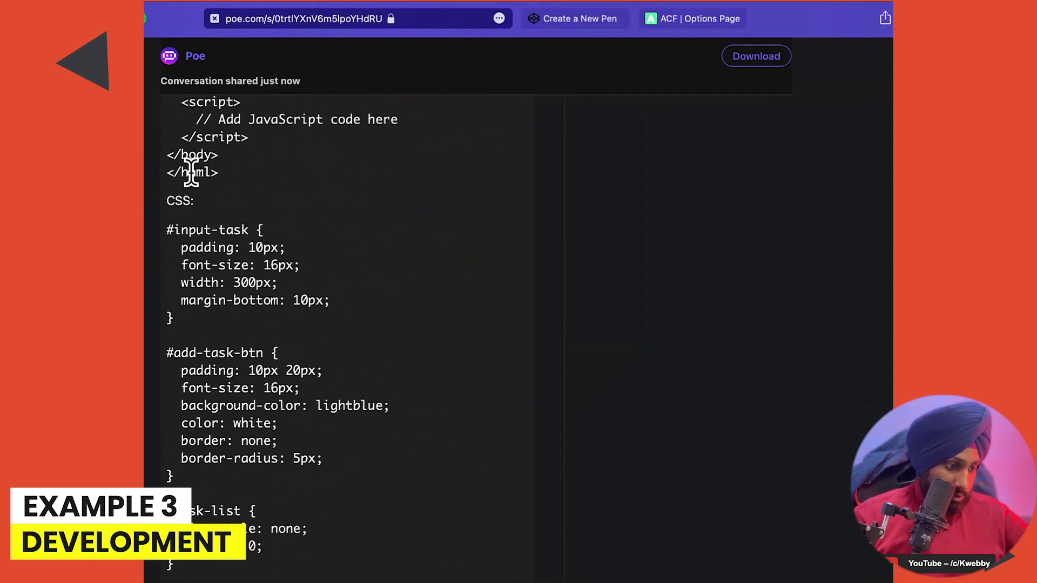
drag(153, 236, 233, 463)
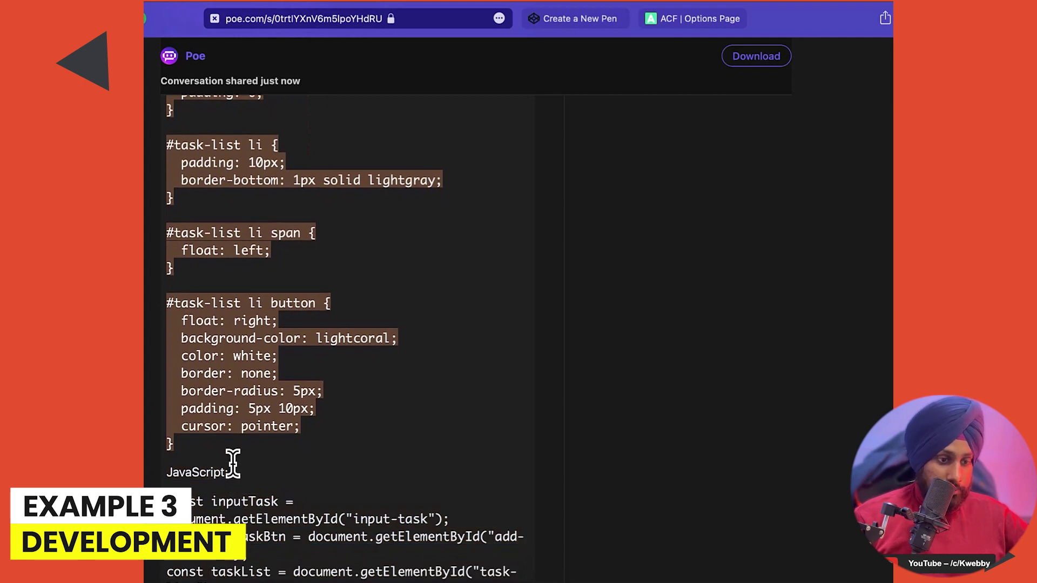
click(593, 19)
click(440, 147)
key(ctrl+v)
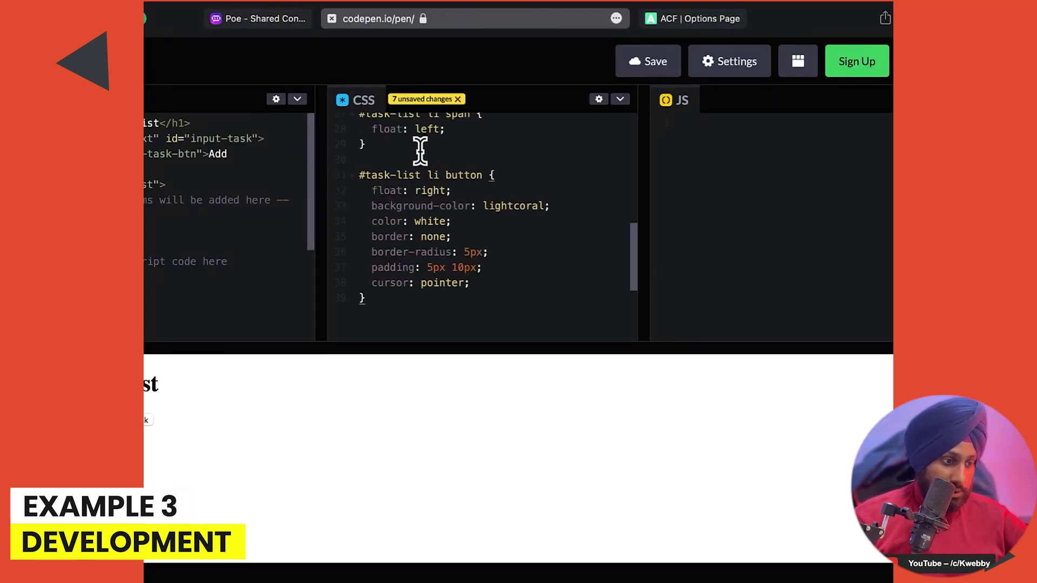
Step: Select Sage's JavaScript on the shared page for the pen's JS editor
click(278, 20)
scroll(312, 314, down, 10)
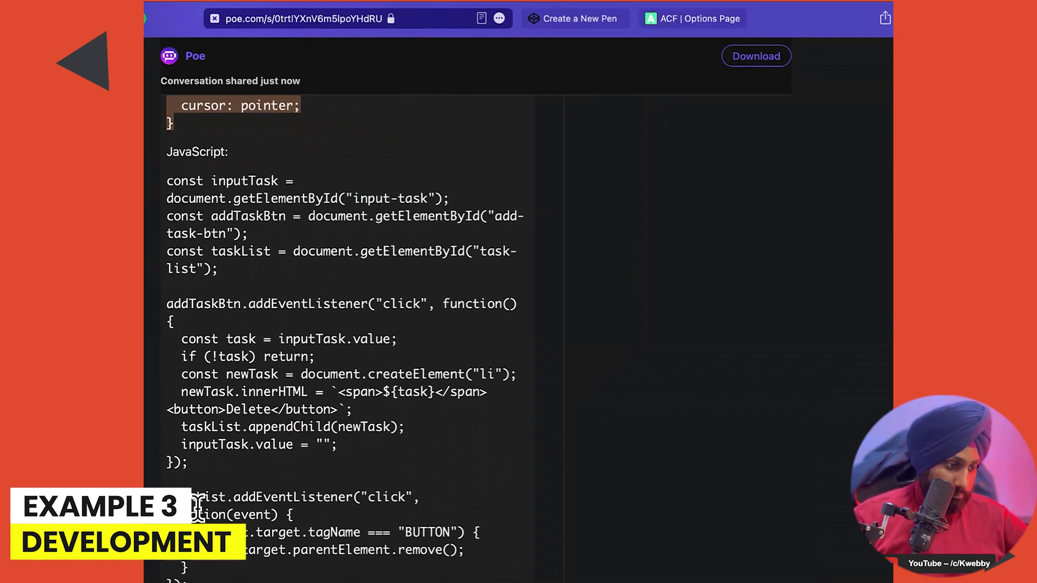
scroll(216, 346, down, 1)
click(154, 191)
drag(154, 192, 256, 502)
click(686, 21)
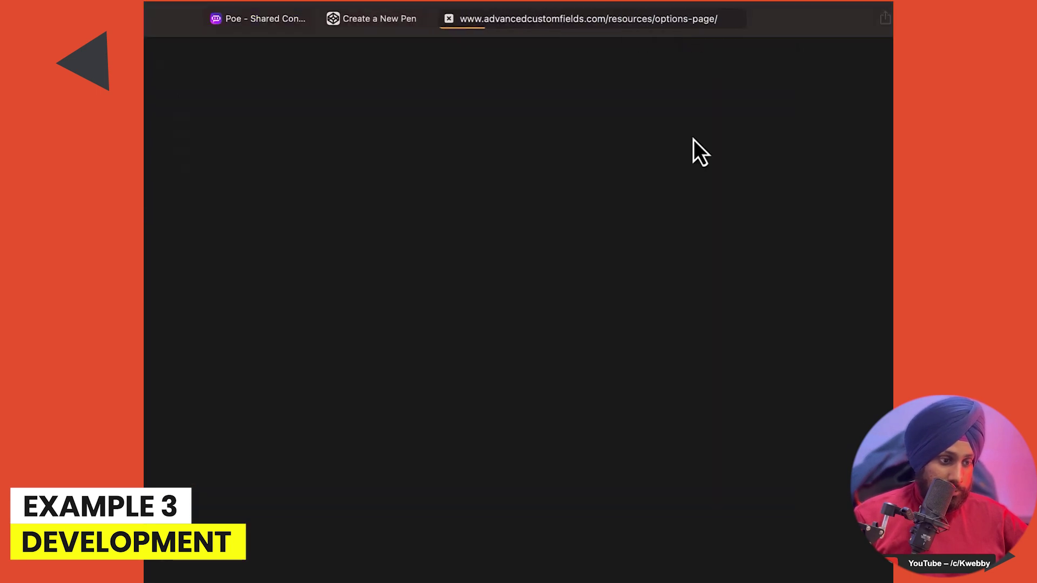
click(373, 20)
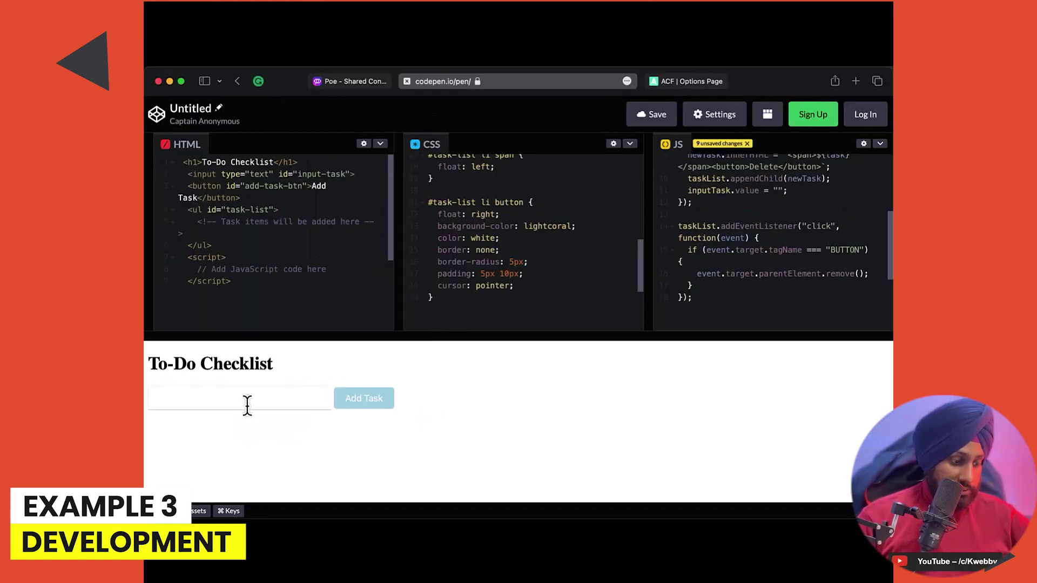
Step: Add an 'item 1' task to Sage's checklist, delete it, then open Poe's bot list
click(126, 435)
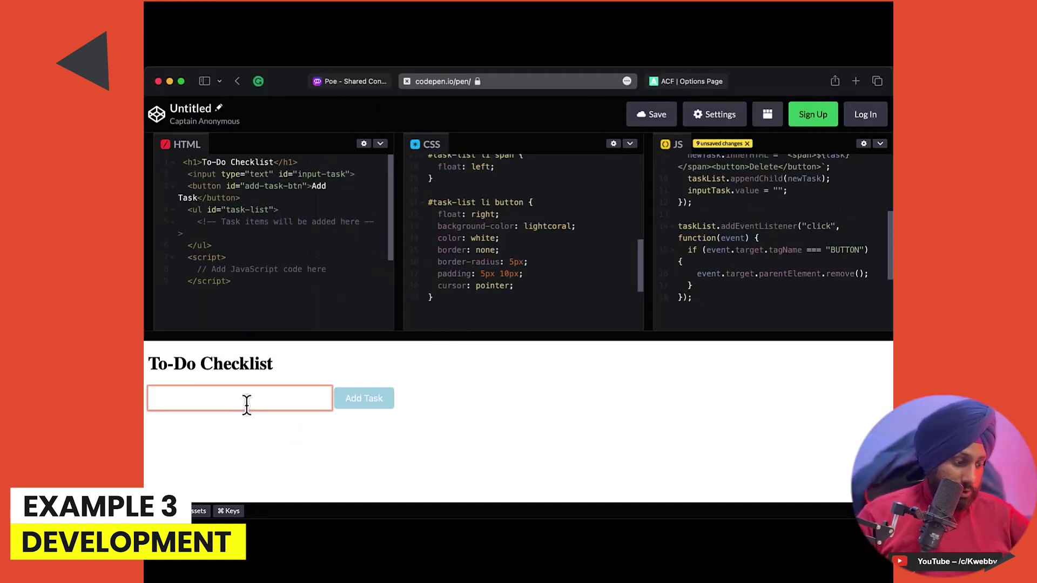
text(item 1)
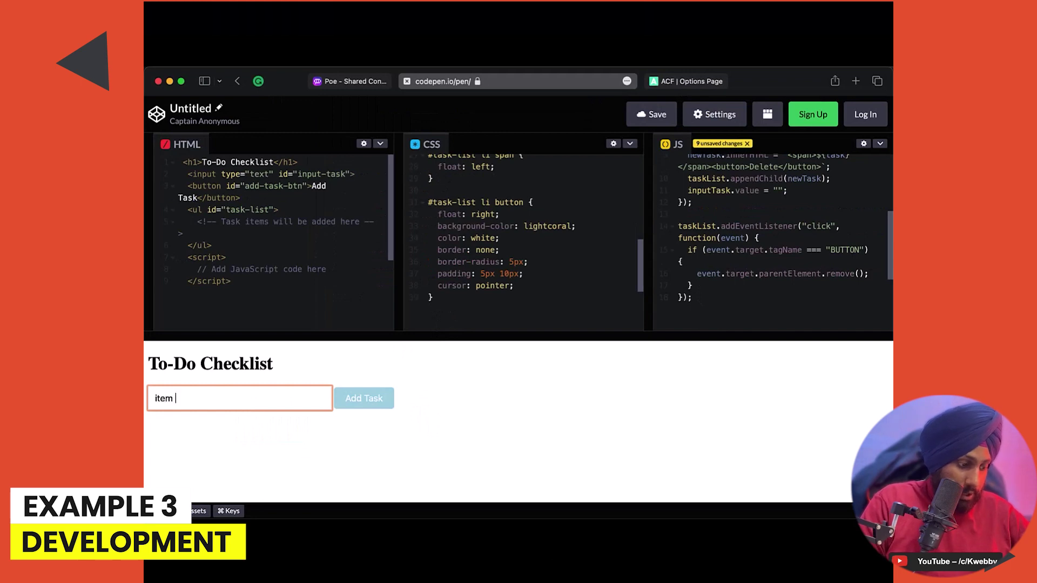
click(371, 400)
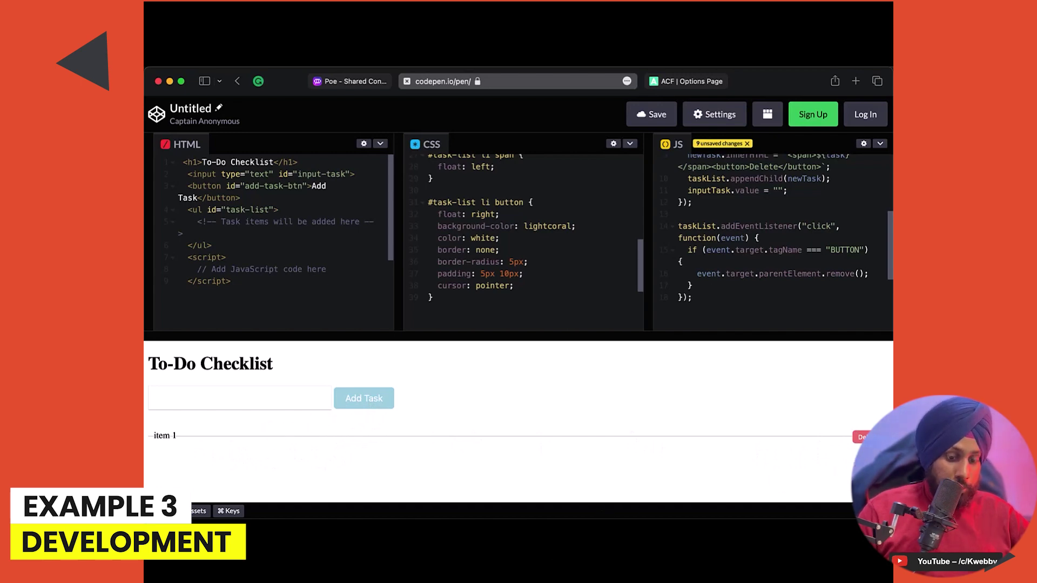
click(864, 437)
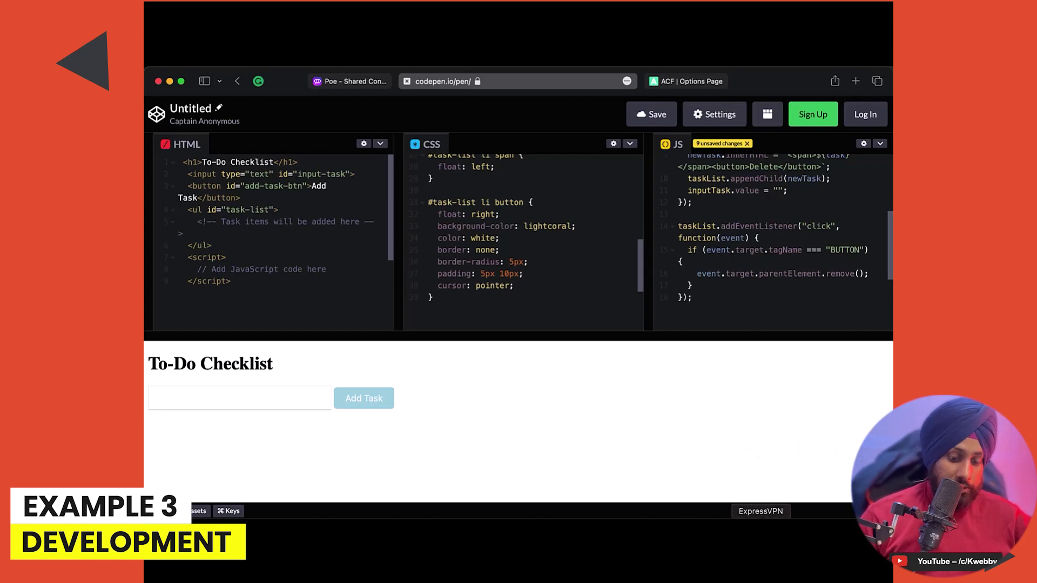
click(812, 532)
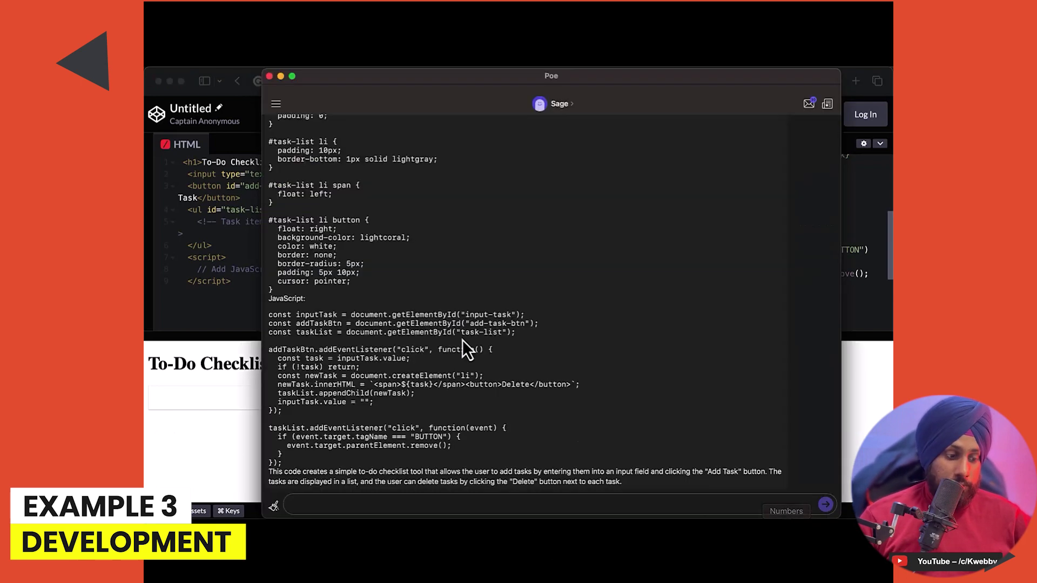
click(275, 103)
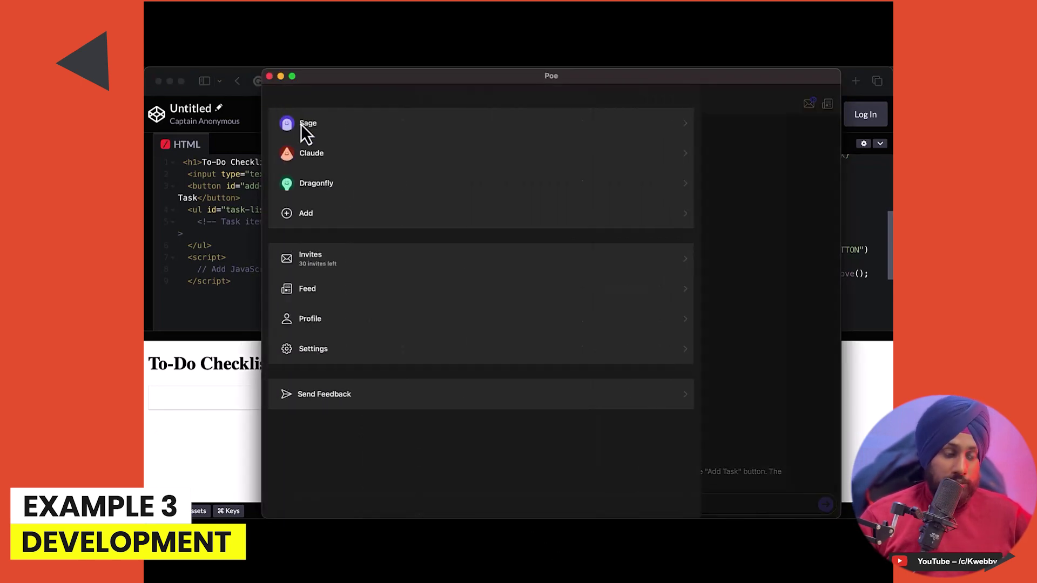